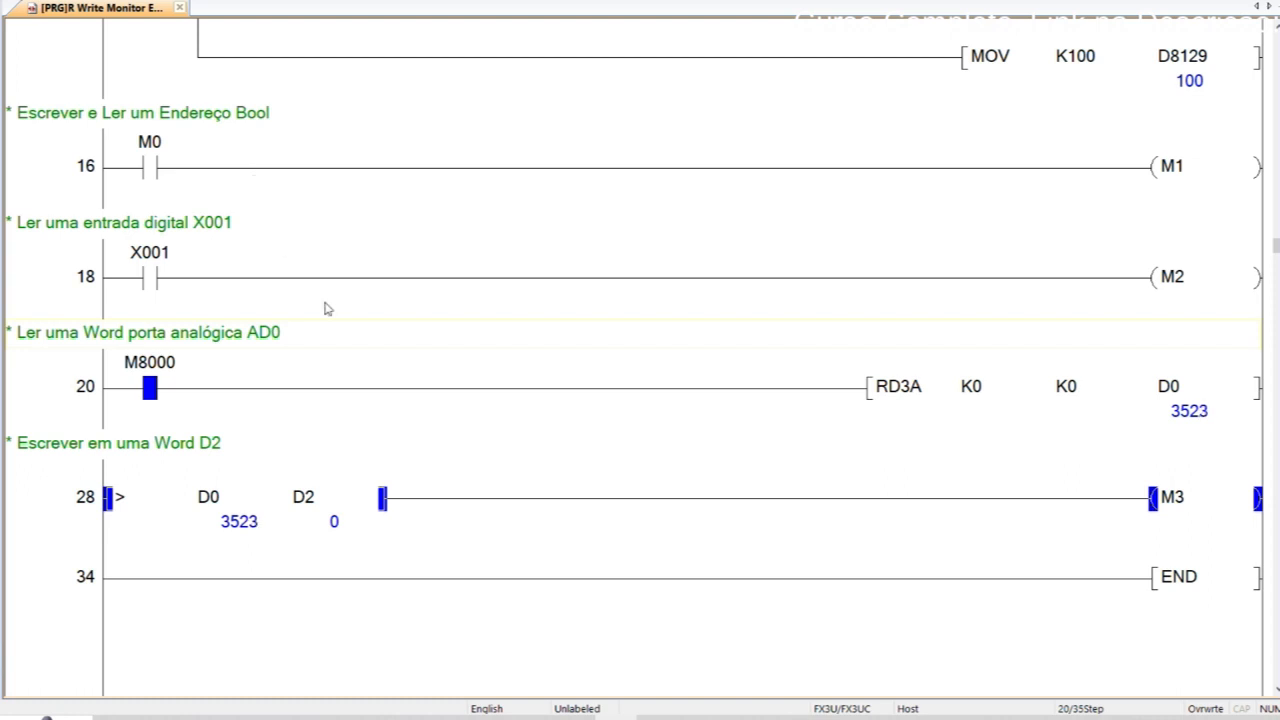
scroll(190, 278, up, 2)
scroll(340, 520, down, 2)
scroll(550, 250, up, 2)
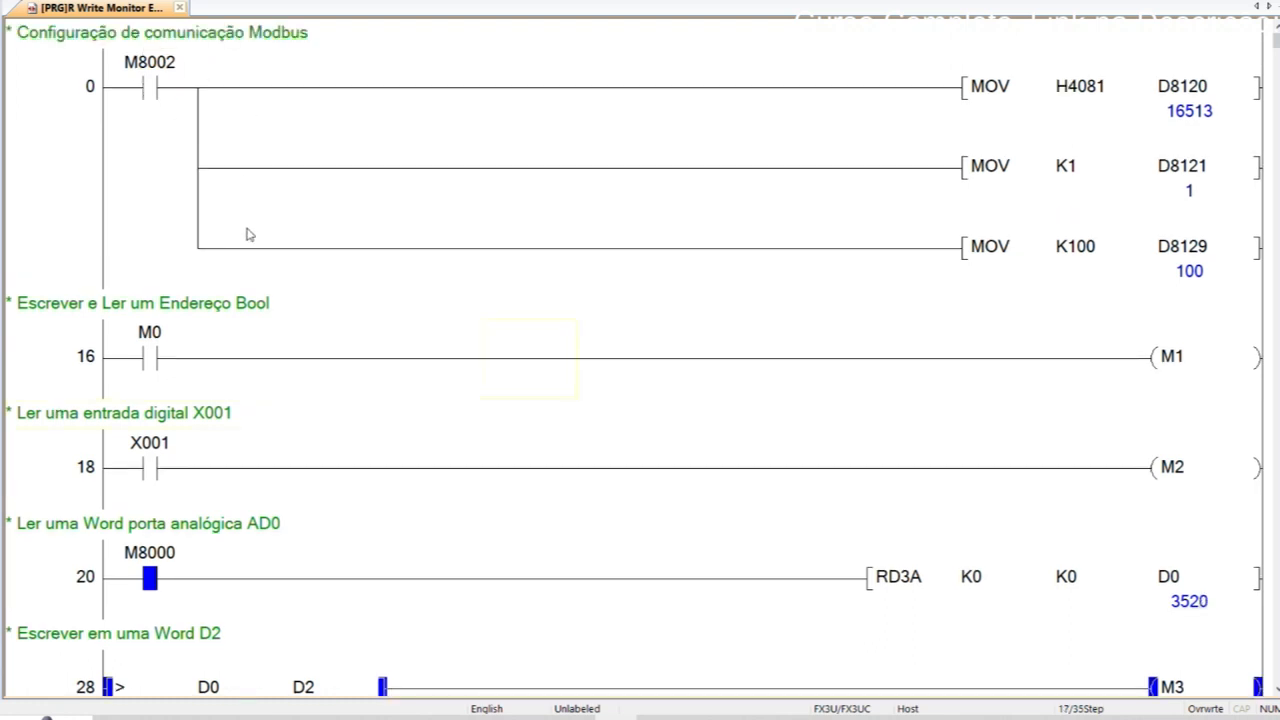
scroll(250, 266, down, 2)
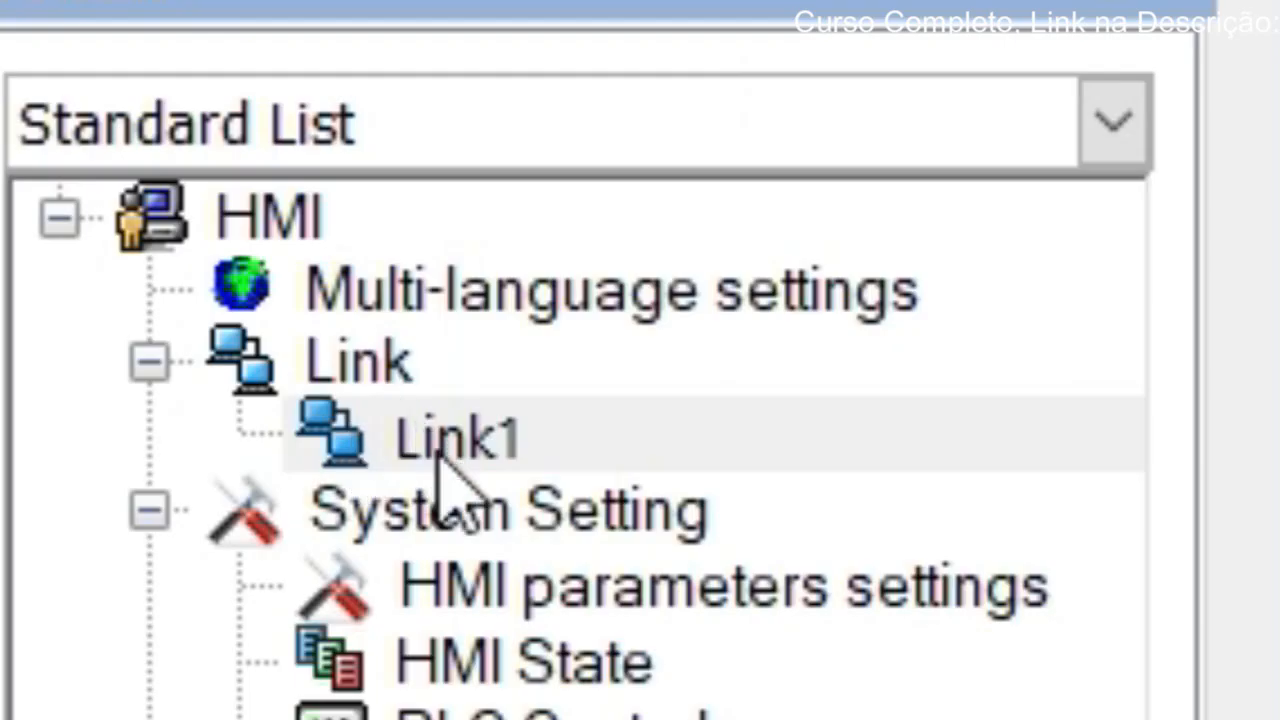
Switch to SKTOOL, open the communication port properties of Link1 and choose COM1 as its link interface
double_click(73, 164)
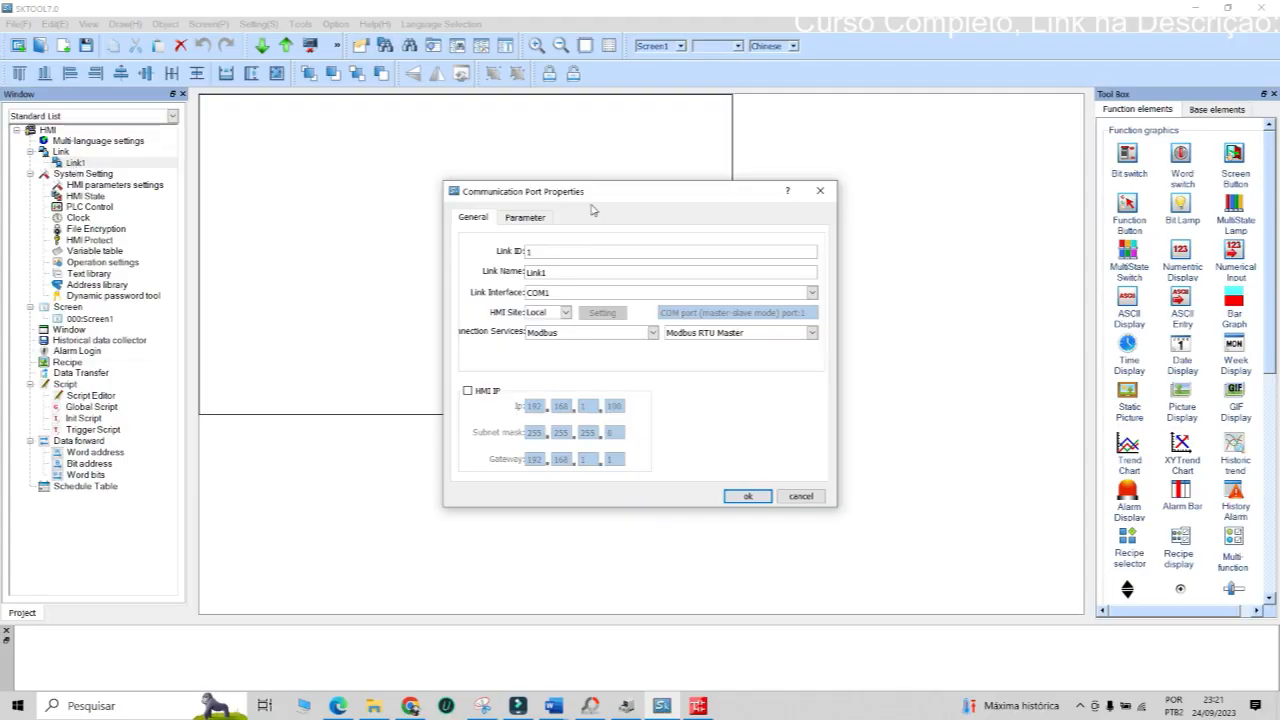
drag(577, 192, 532, 169)
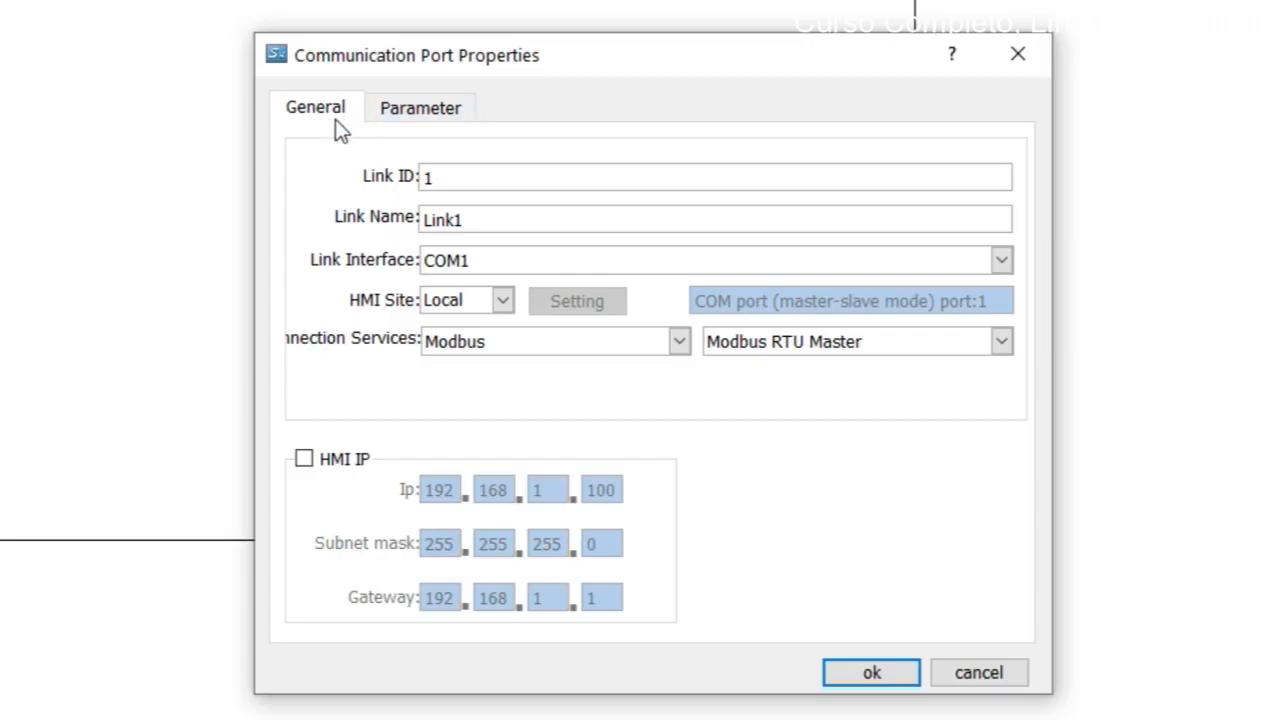
click(491, 262)
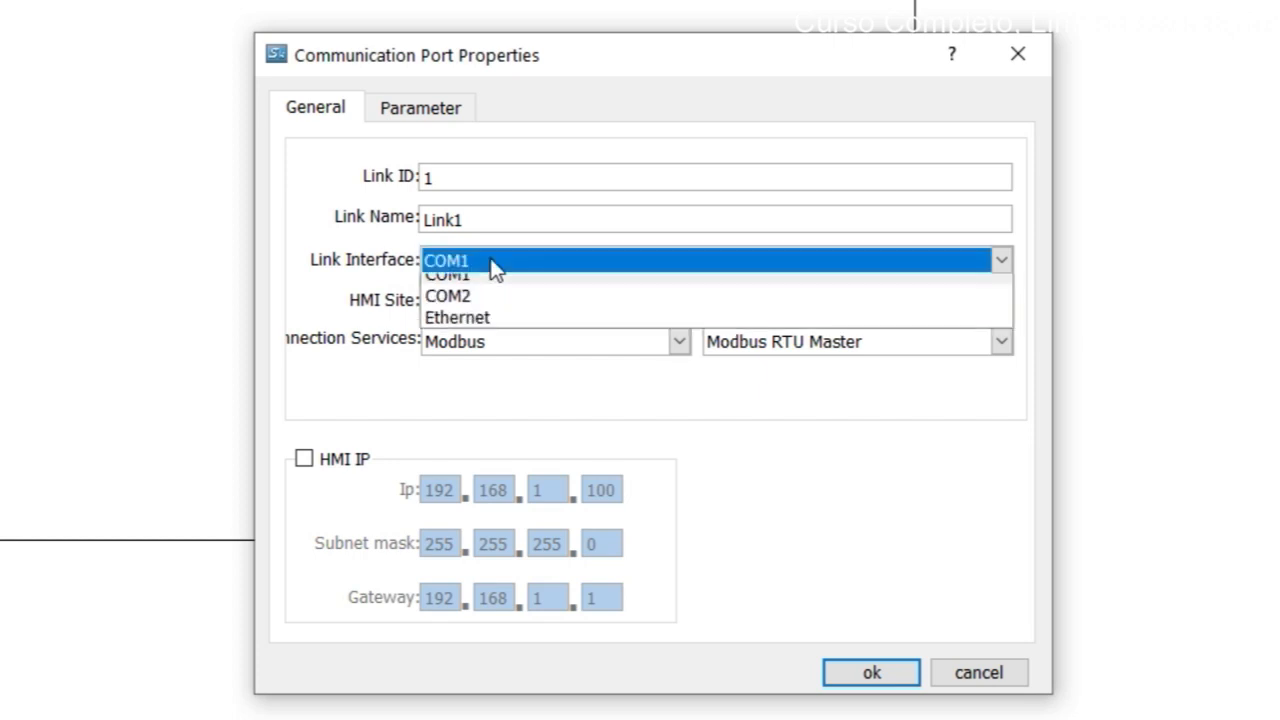
click(463, 300)
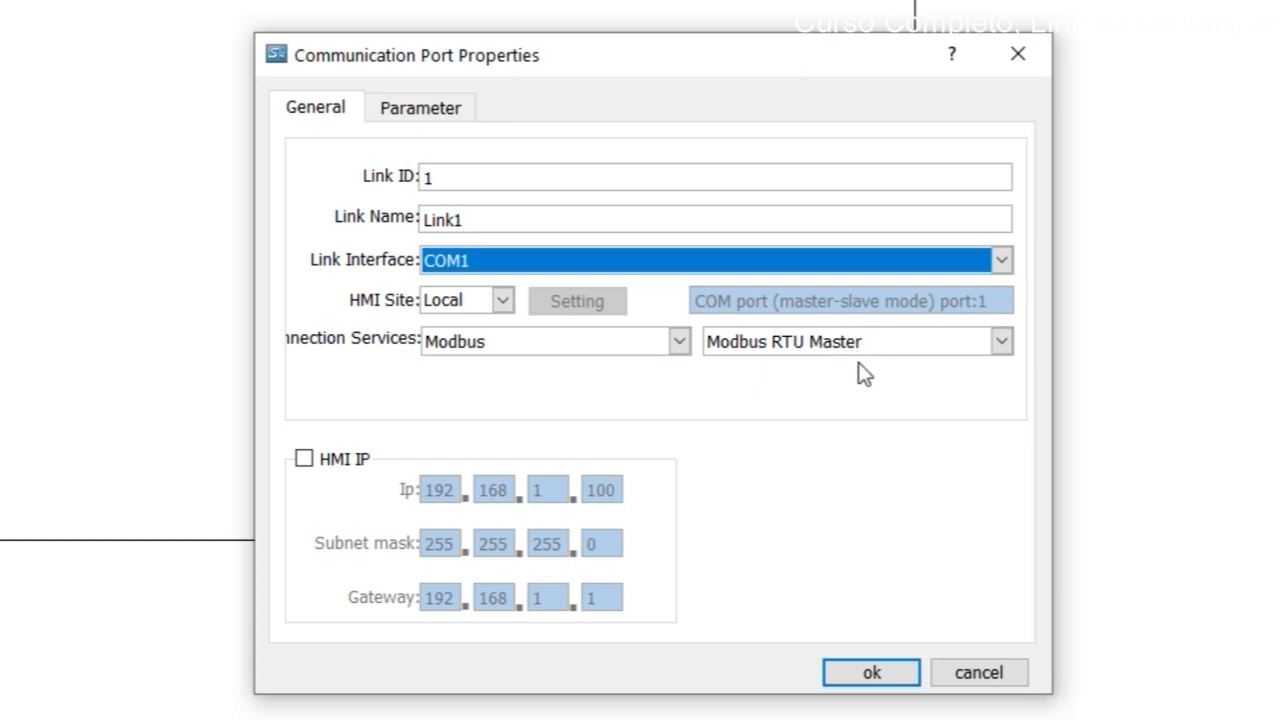
Set Link1's communication time to 100 ms in its communication parameters and accept the port properties
click(431, 111)
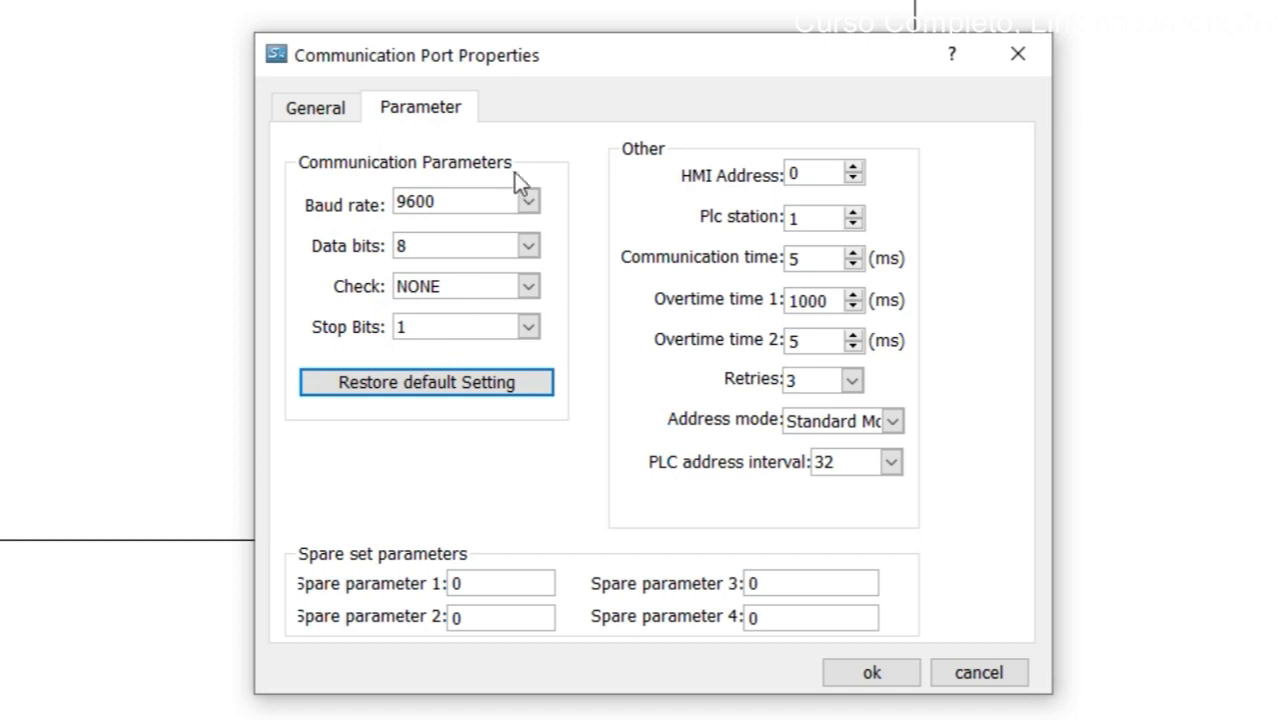
drag(819, 177, 779, 178)
click(812, 172)
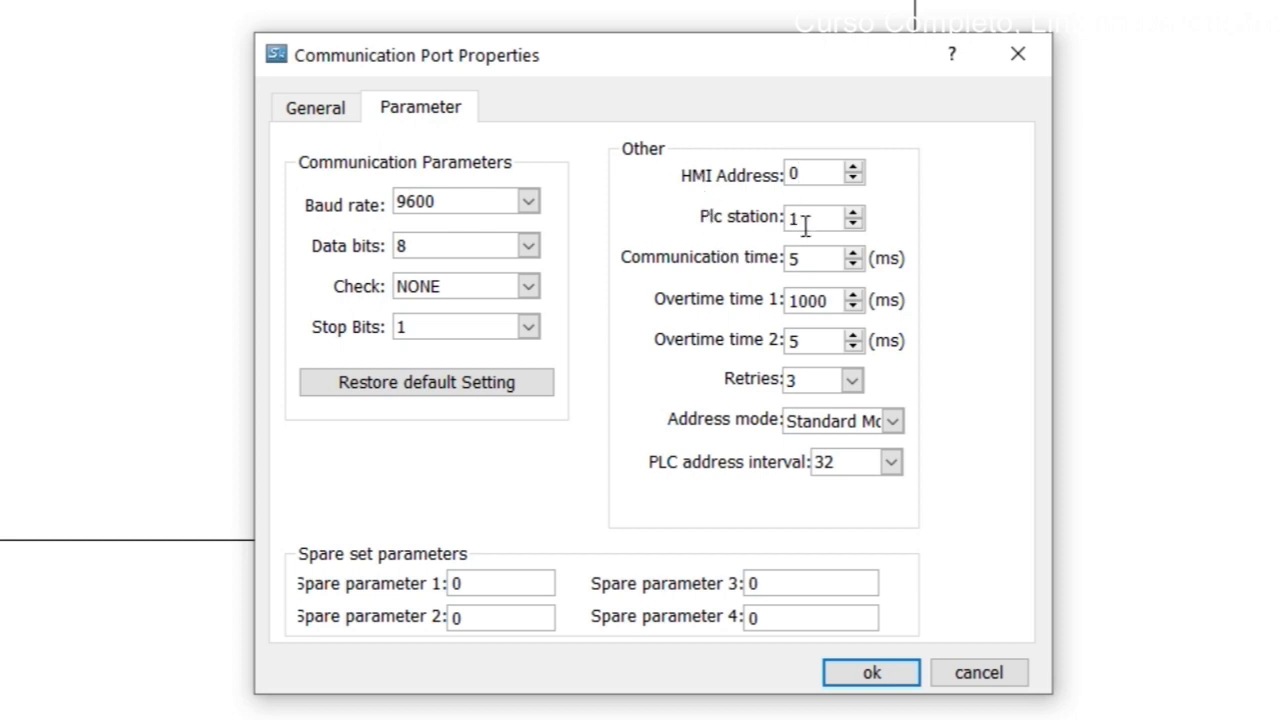
drag(814, 257, 737, 280)
text(100)
click(849, 678)
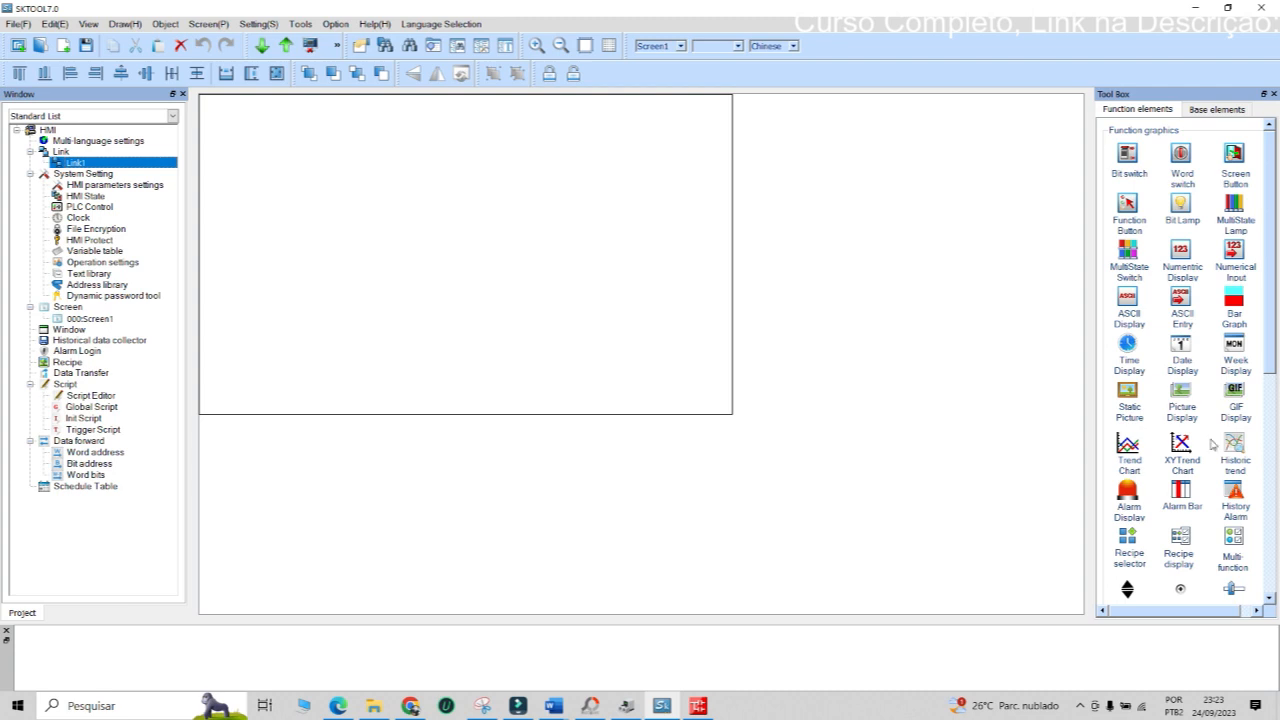
Start a new bit switch on Screen1 and set its function to Invert
click(1128, 152)
click(340, 163)
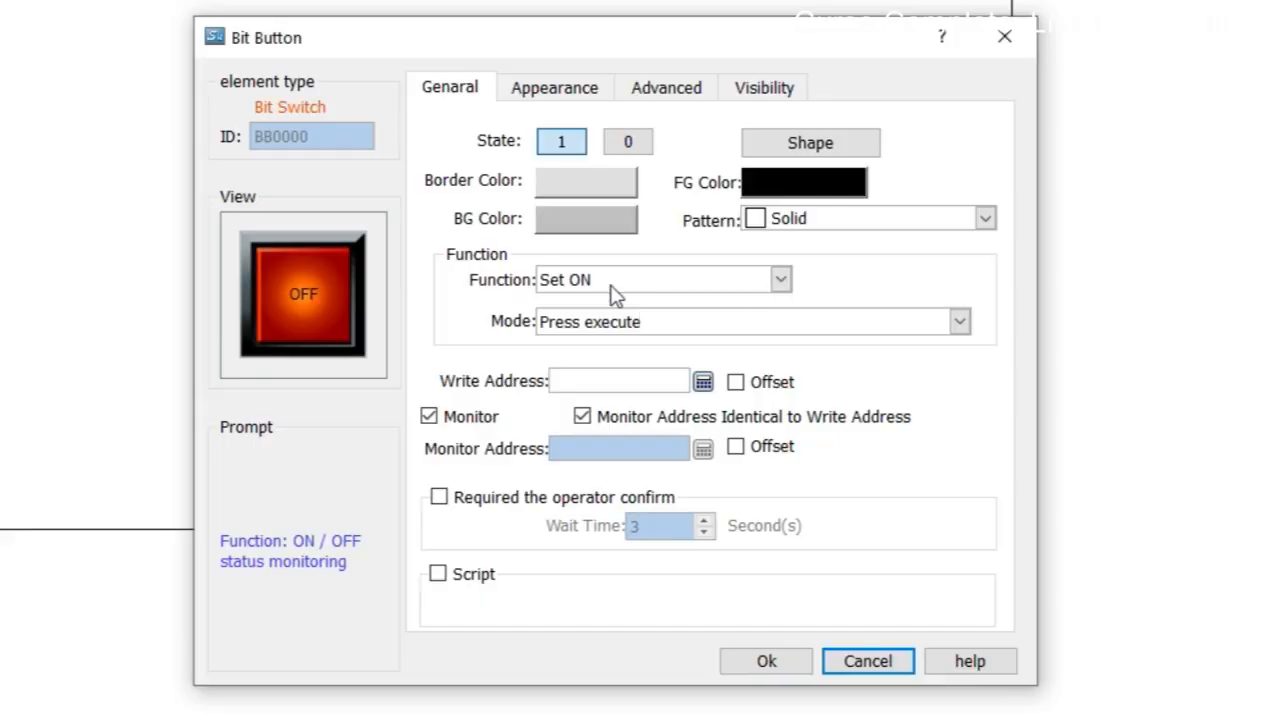
click(578, 288)
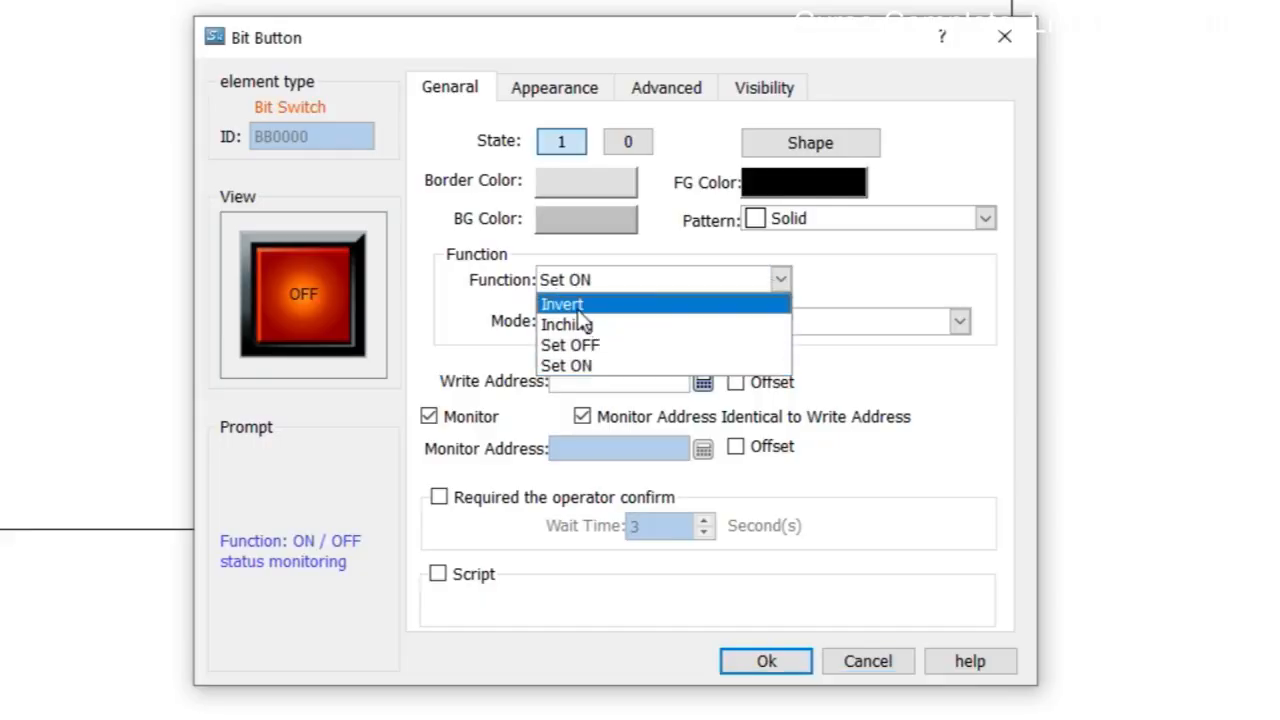
click(580, 299)
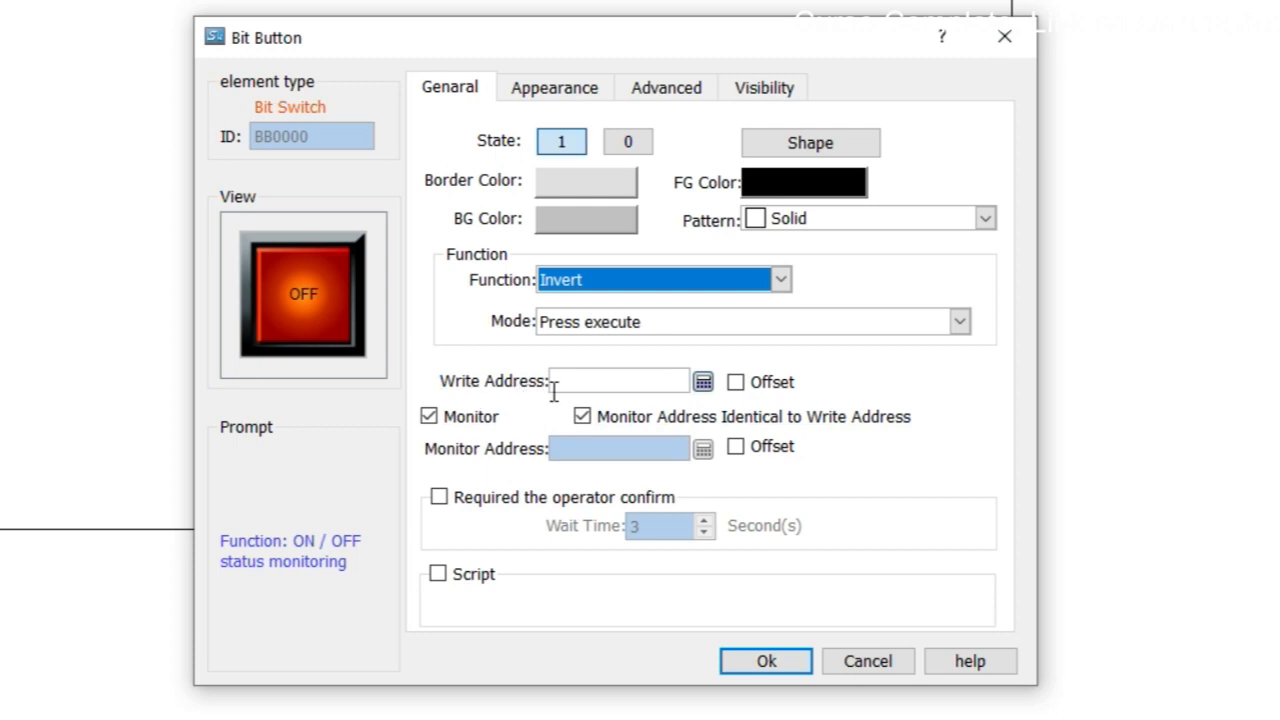
Start entering the bit switch's write address, choosing Link1 as the source and 0x as the register type
click(703, 382)
drag(747, 233, 595, 103)
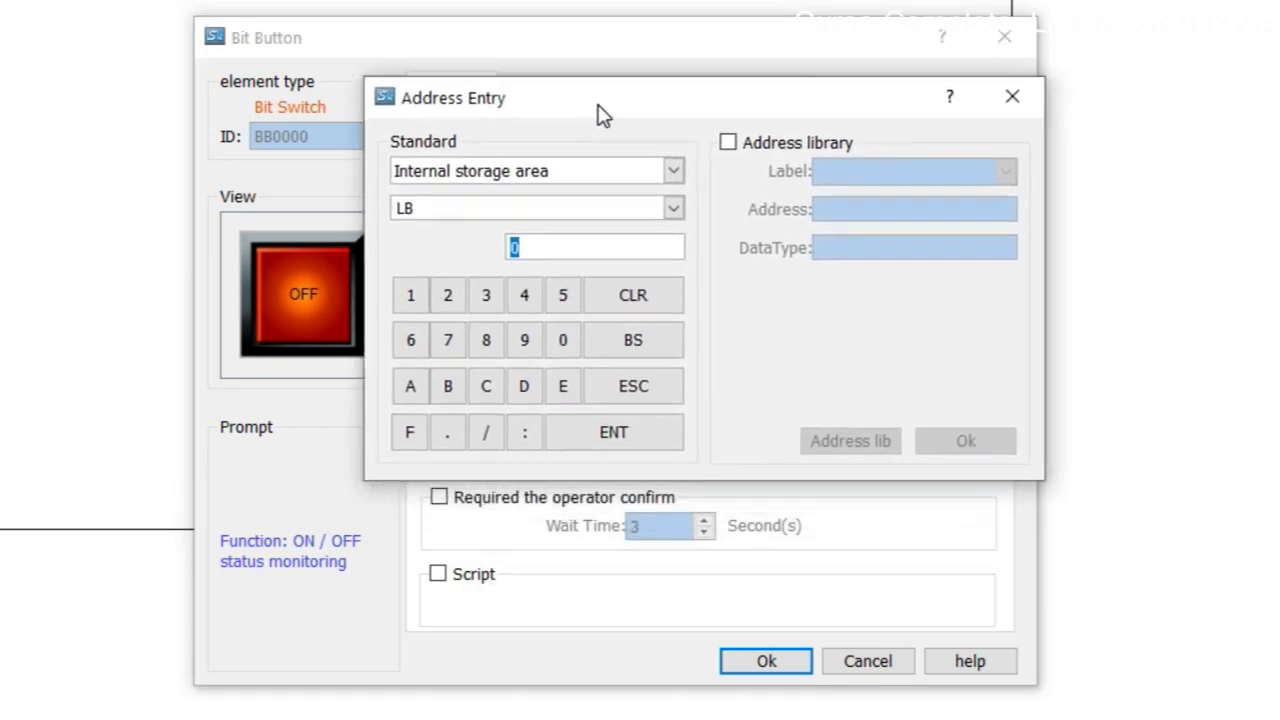
click(669, 170)
click(466, 214)
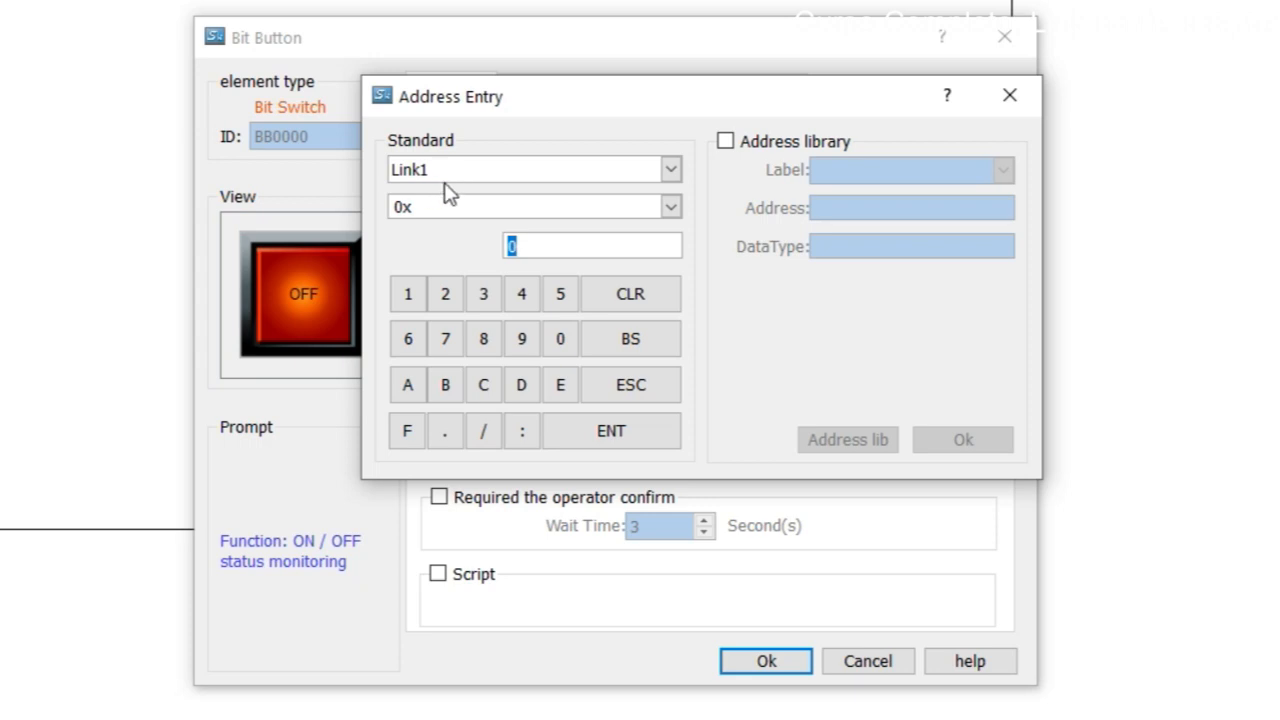
click(415, 208)
click(672, 210)
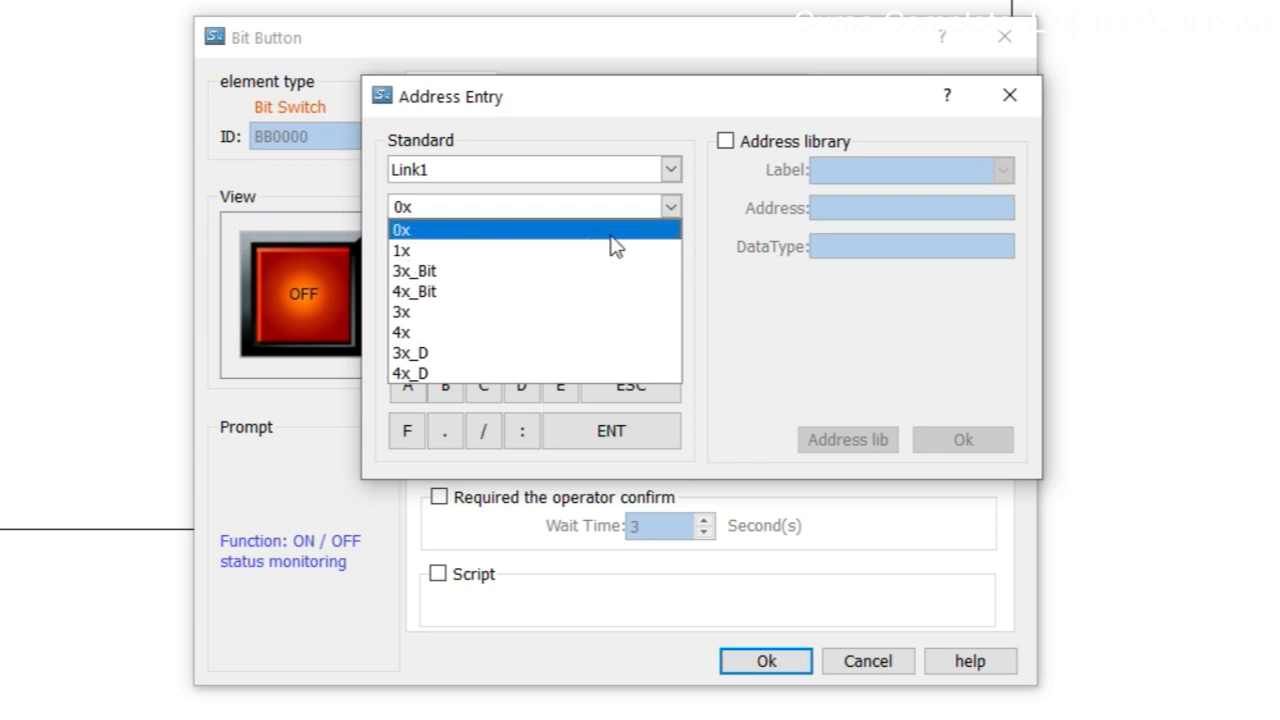
click(745, 305)
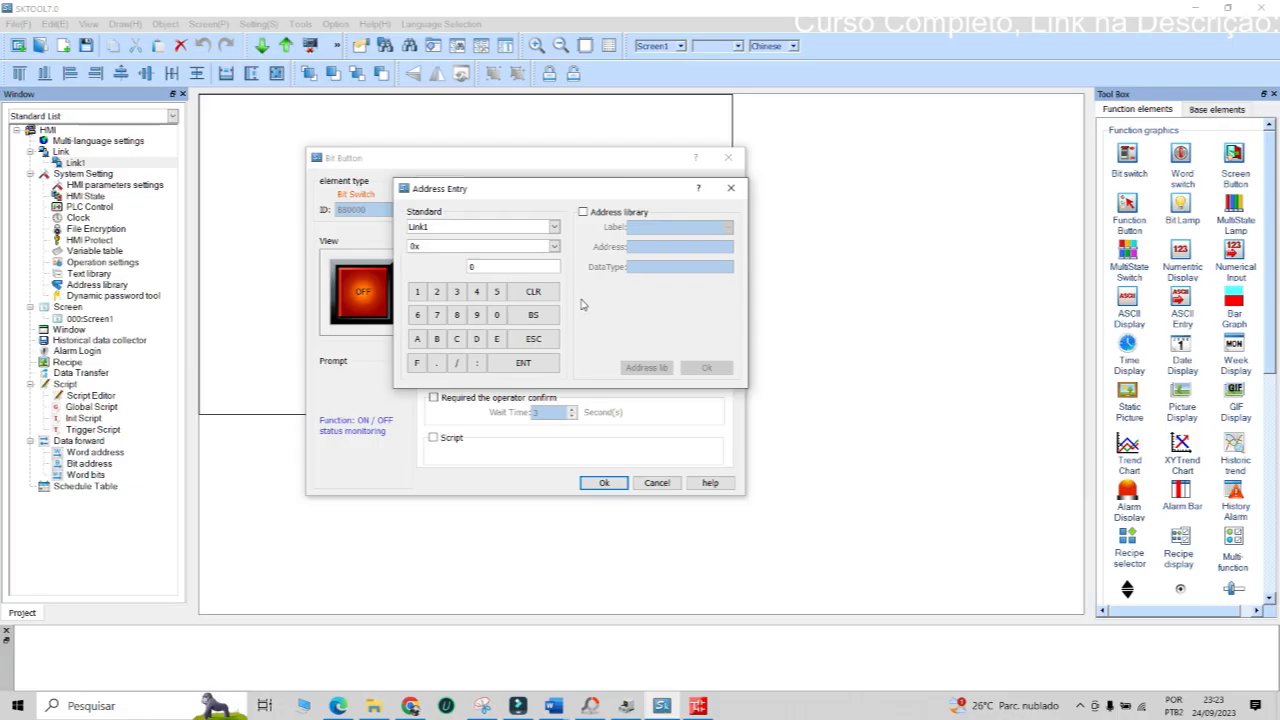
Check the Modbus function code table in the Word manual and the M0 rung of the ladder in GX Works2
mouse_move(553, 705)
click(470, 615)
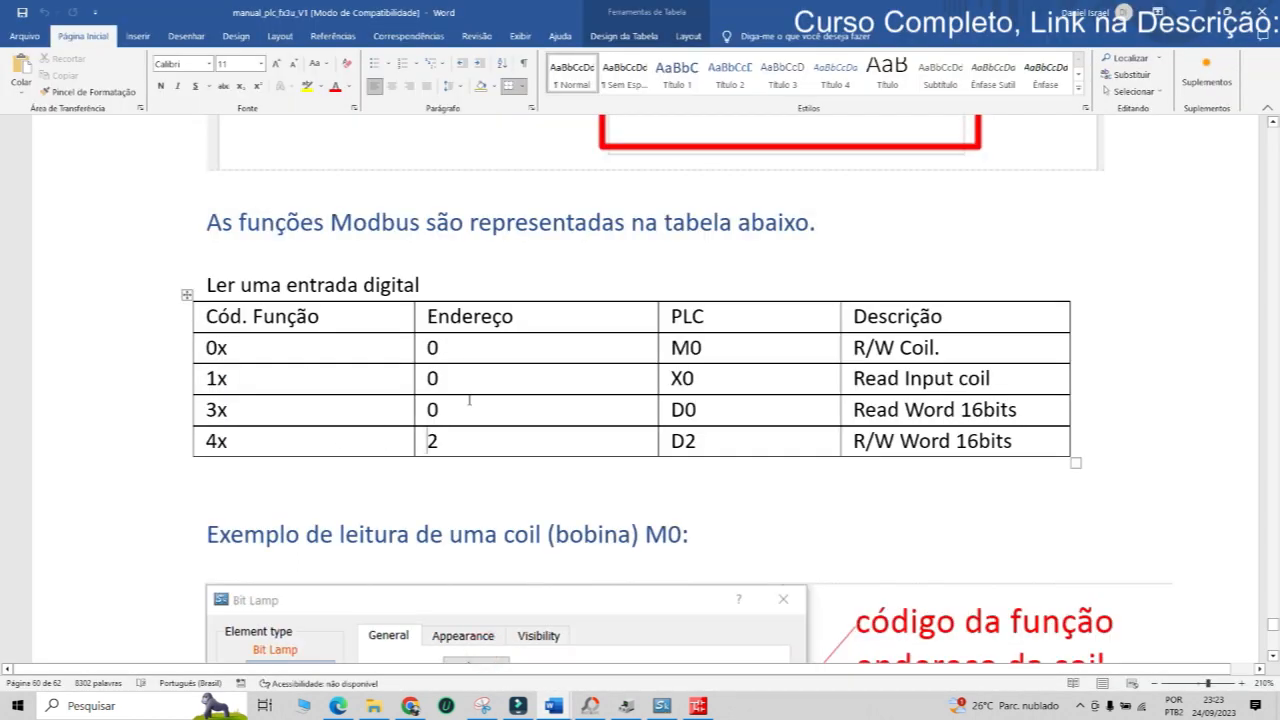
click(697, 705)
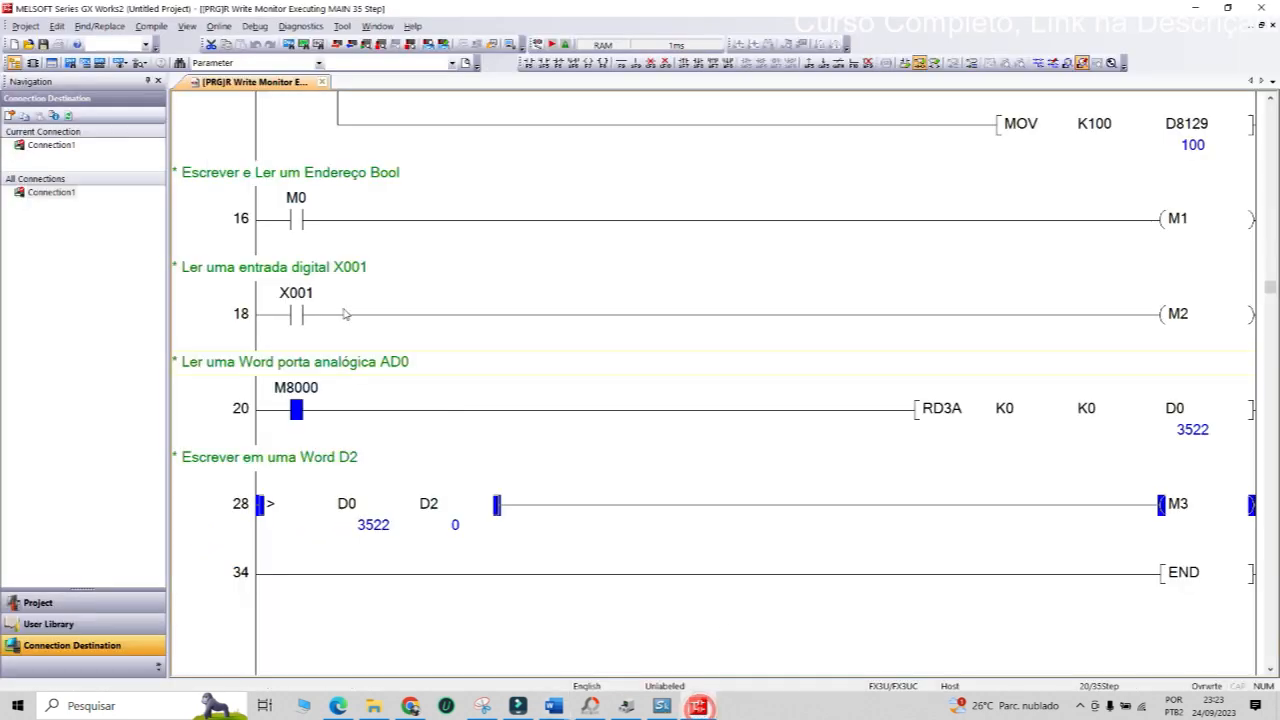
scroll(336, 233, up, 3)
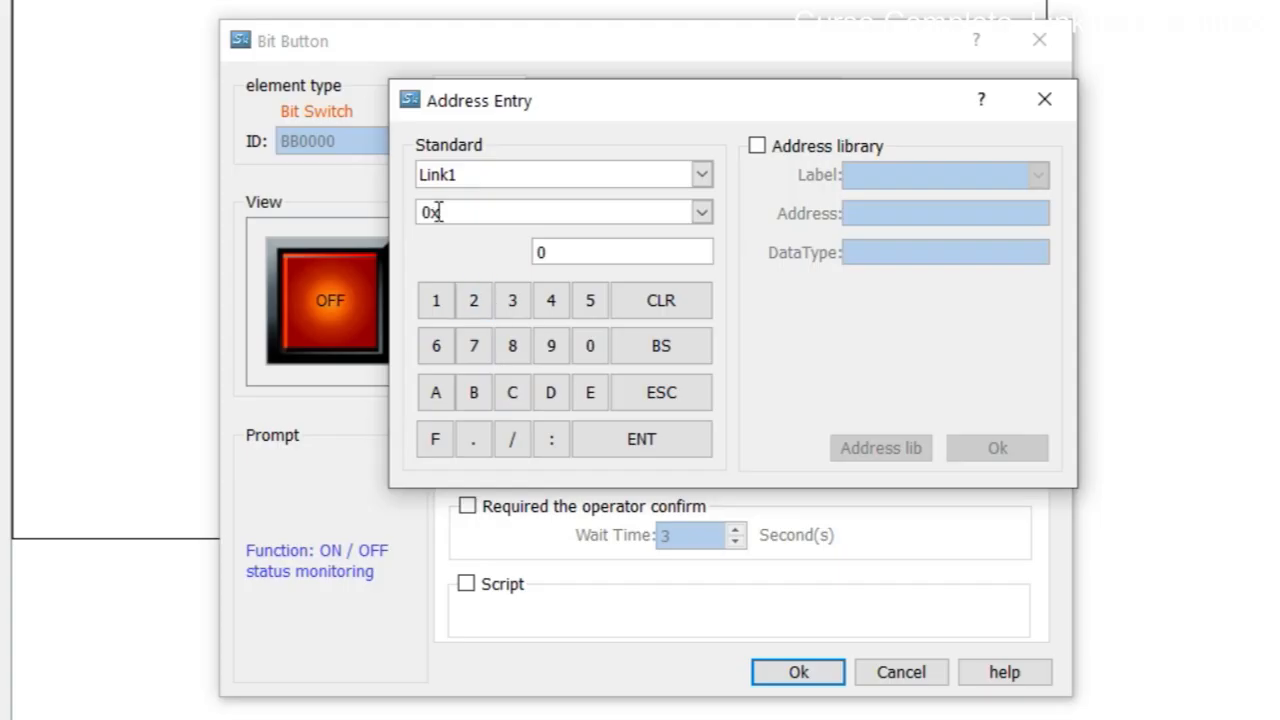
Enter 0 as the 0x write address, accept the bit switch settings and place the button on the screen
drag(442, 212, 414, 211)
click(431, 213)
click(556, 257)
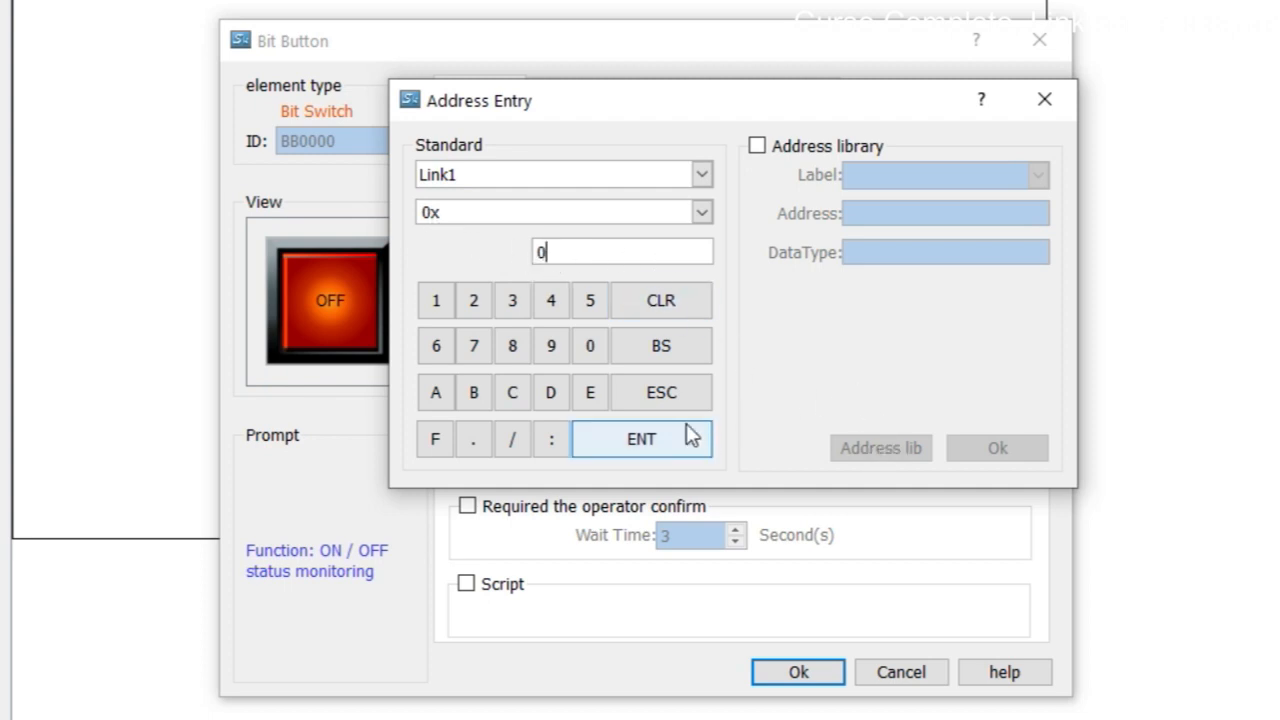
click(655, 441)
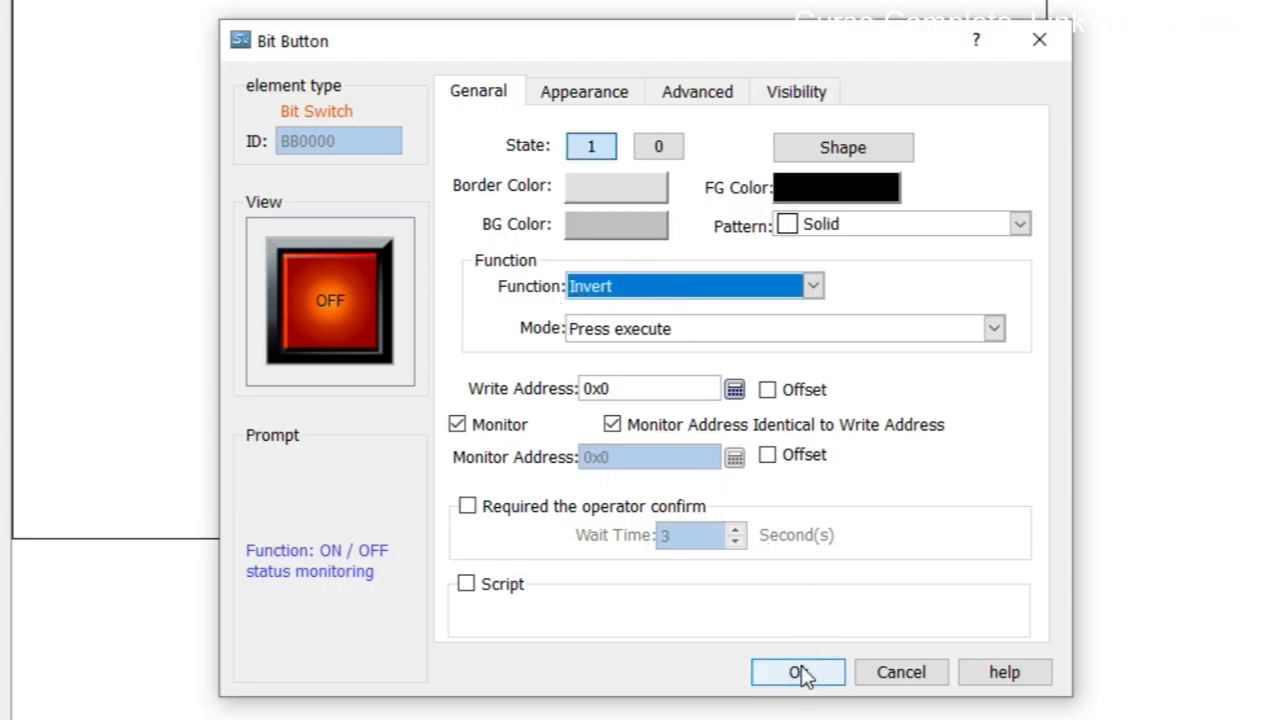
click(799, 673)
drag(246, 94, 431, 228)
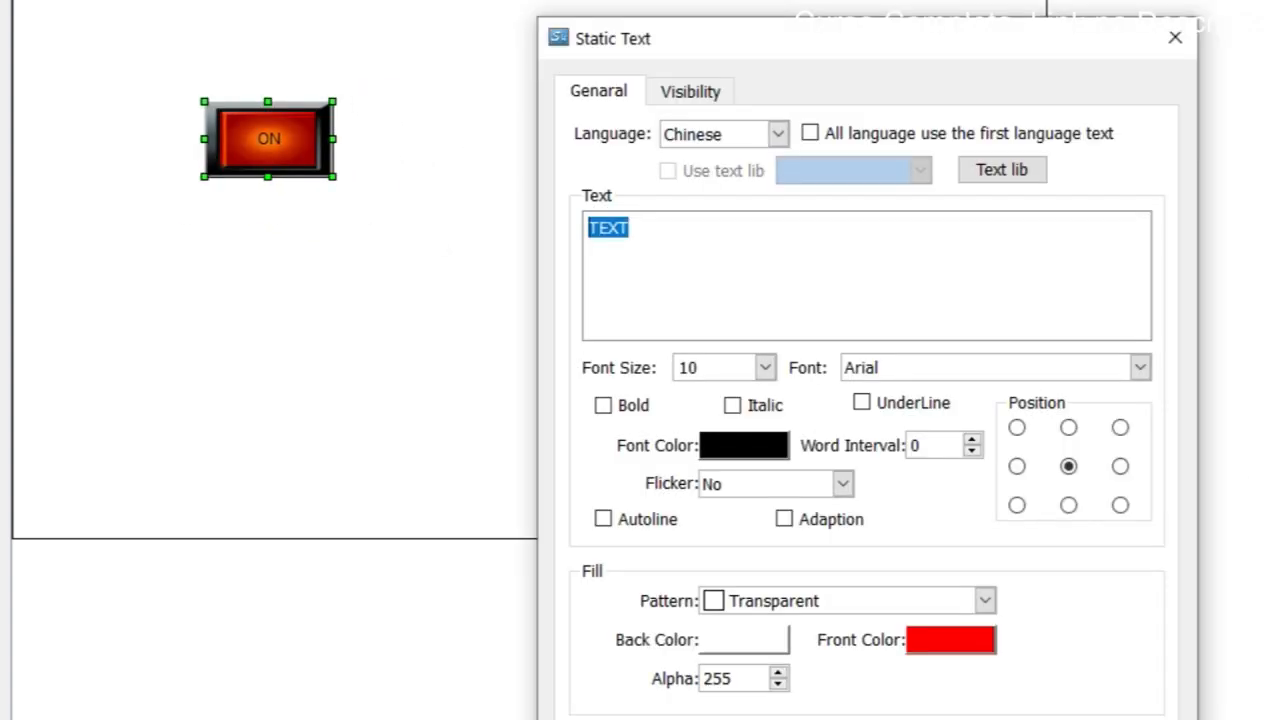
Fill in a static text element with "0X0 escrita M0" and accept it
text(X0)
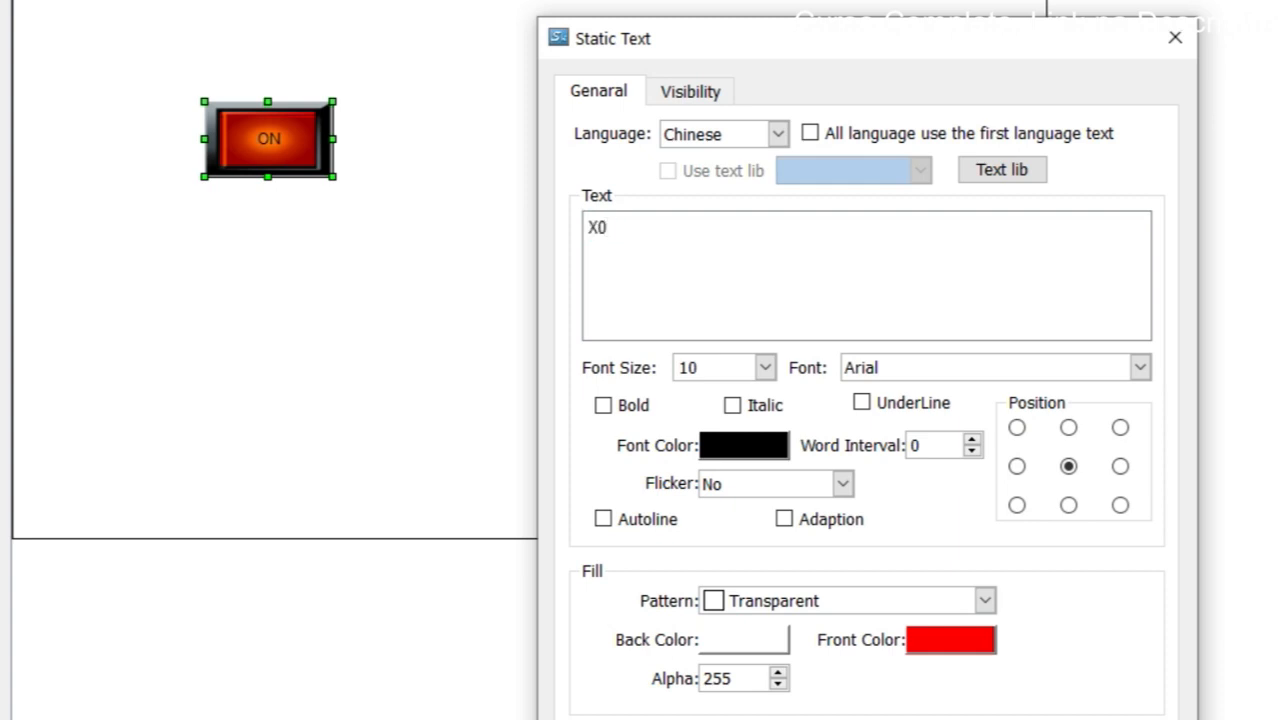
key(BackSpace)
text(escrita M0)
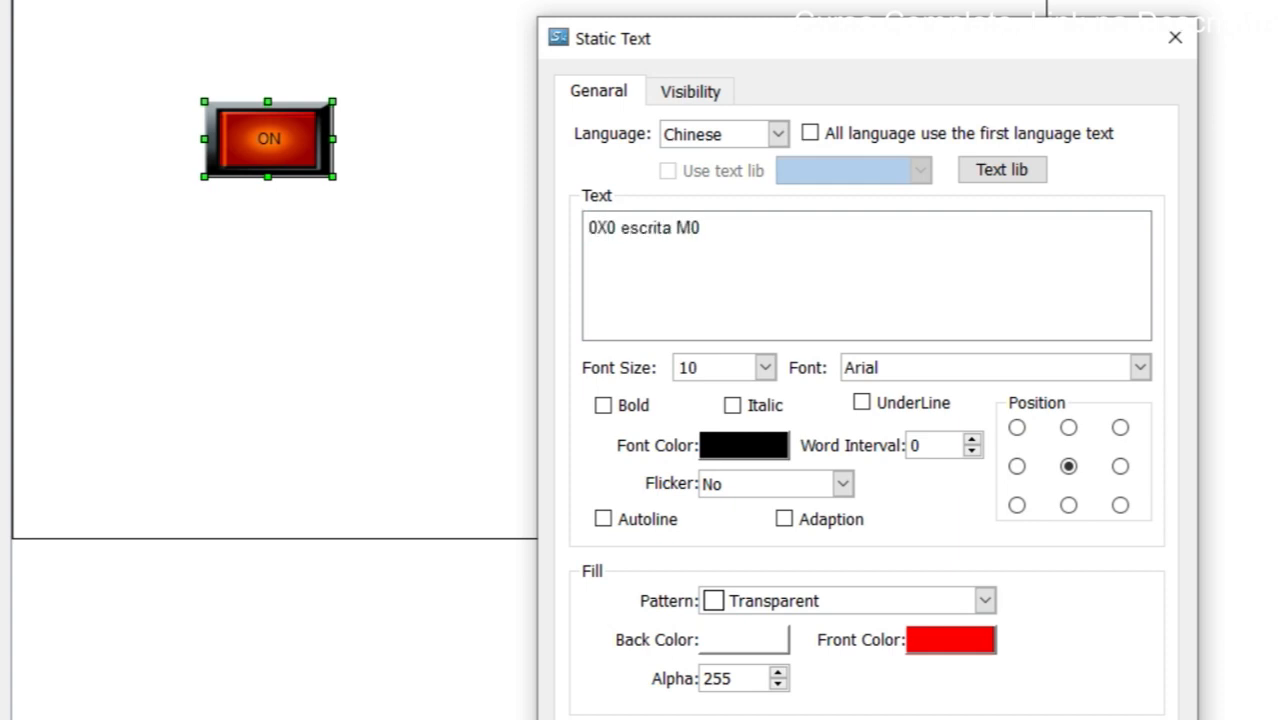
click(1018, 716)
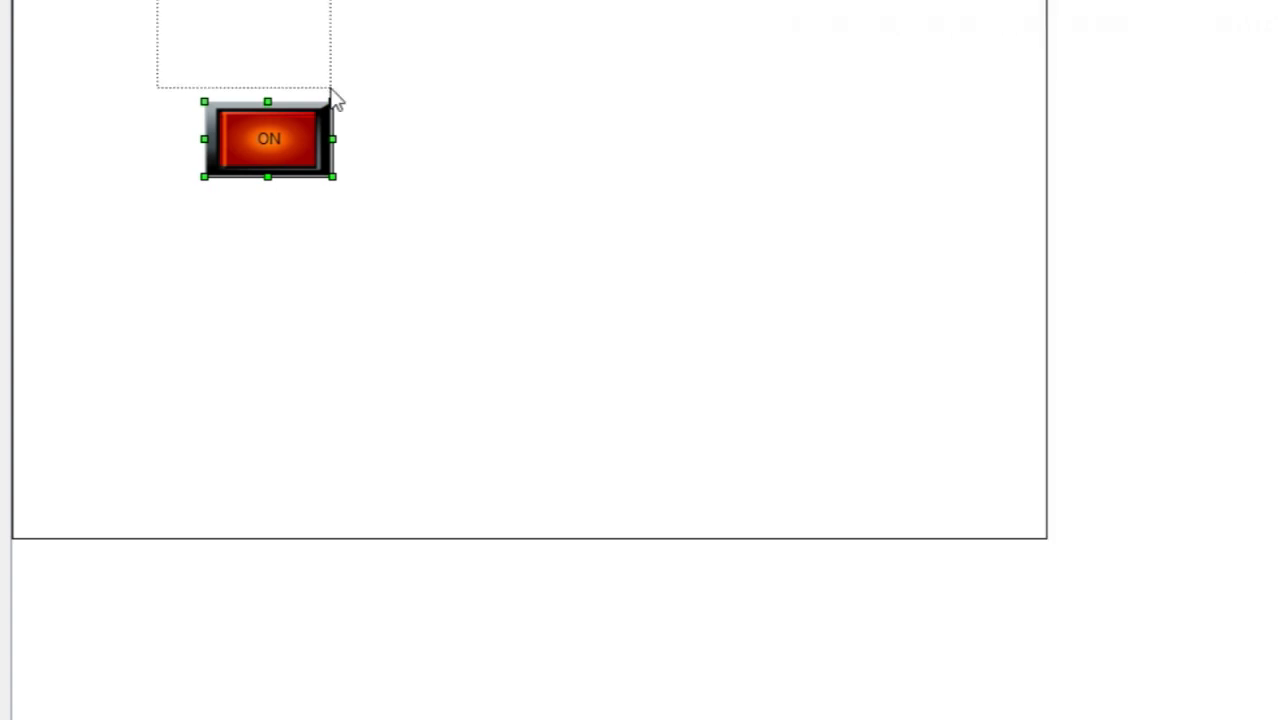
Place the text label directly above the bit switch and move both near the left edge of the HMI screen
click(330, 89)
drag(242, 86, 242, 41)
drag(257, 20, 134, 104)
drag(262, 150, 111, 158)
click(225, 176)
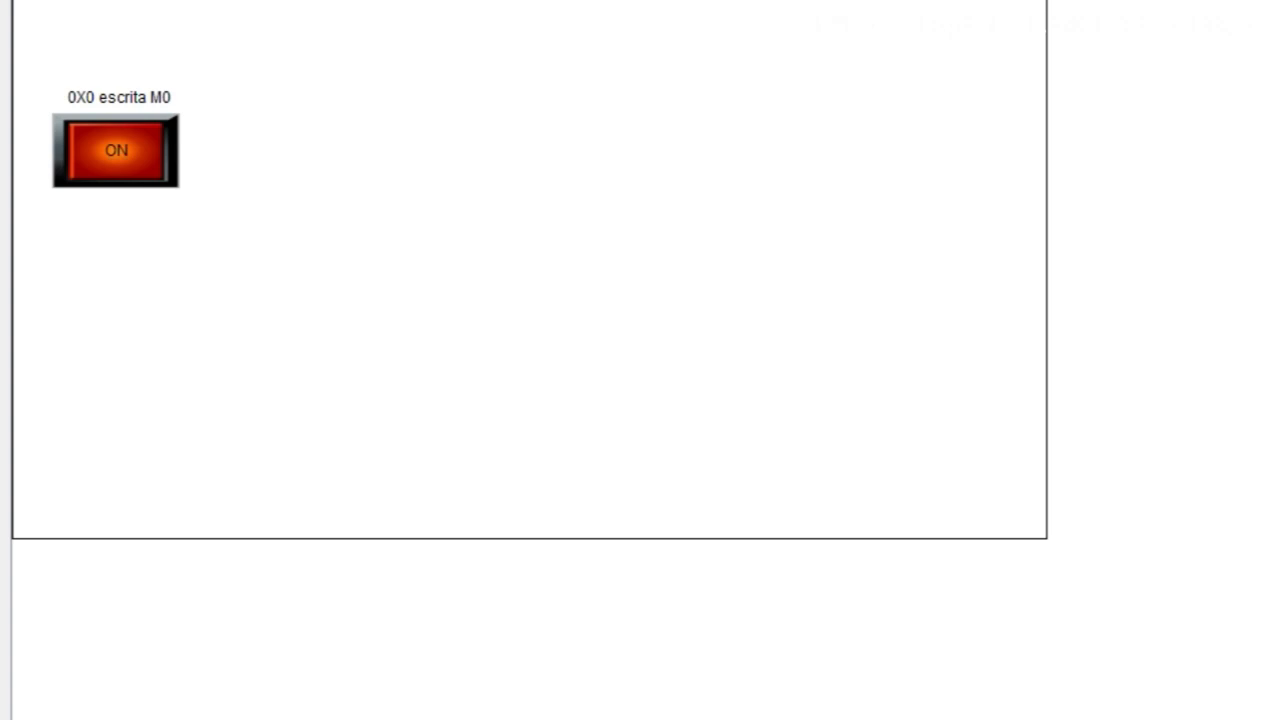
Save the project and run the online simulation with Link1 on serial port COM3
click(305, 36)
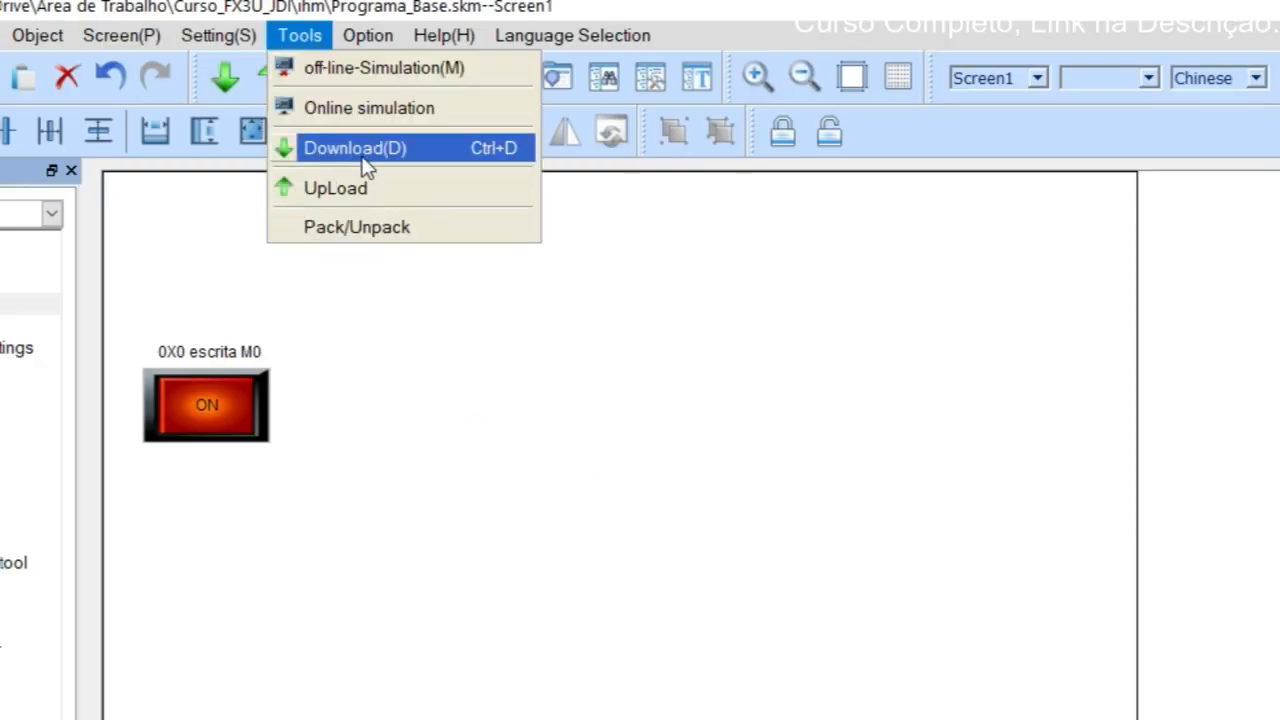
click(407, 109)
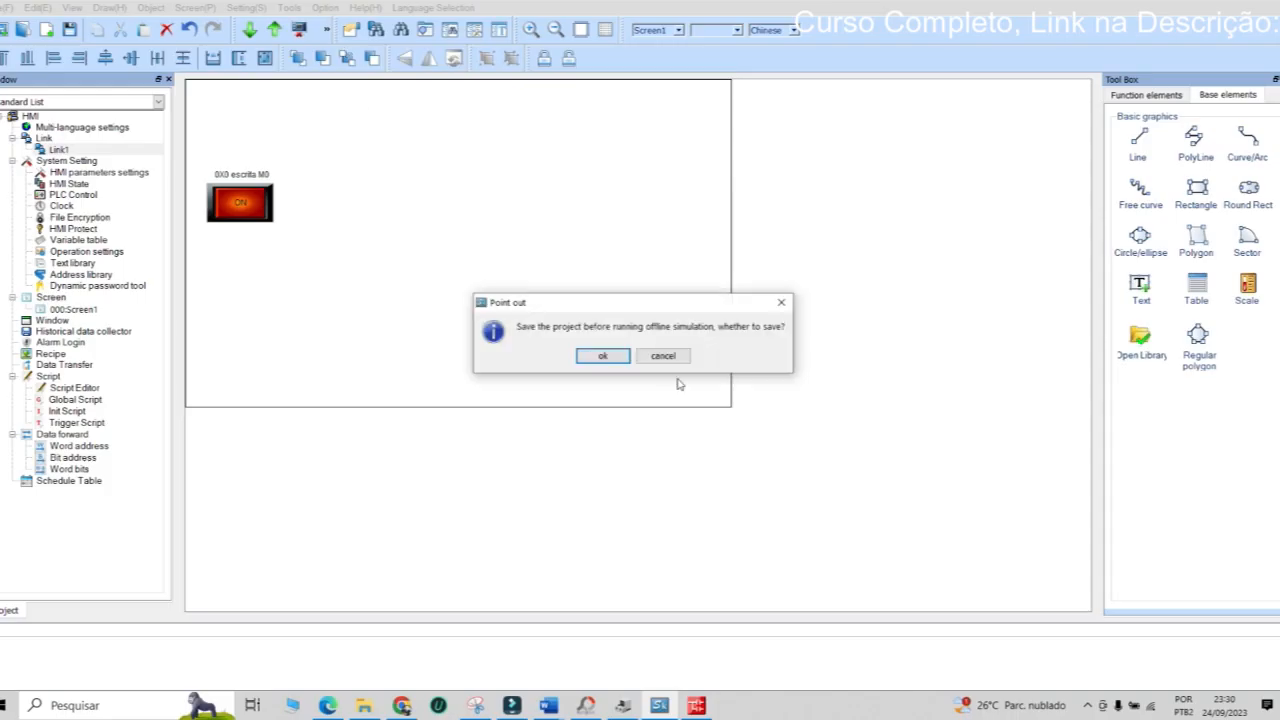
click(601, 360)
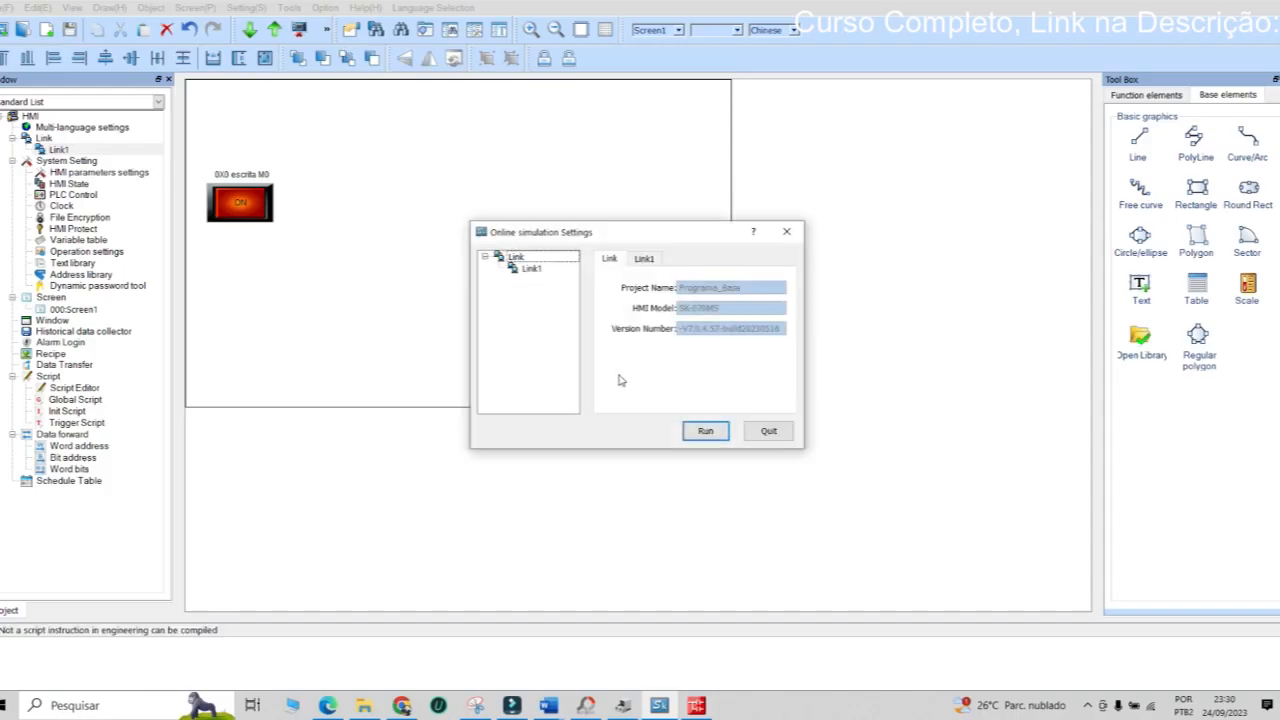
click(643, 260)
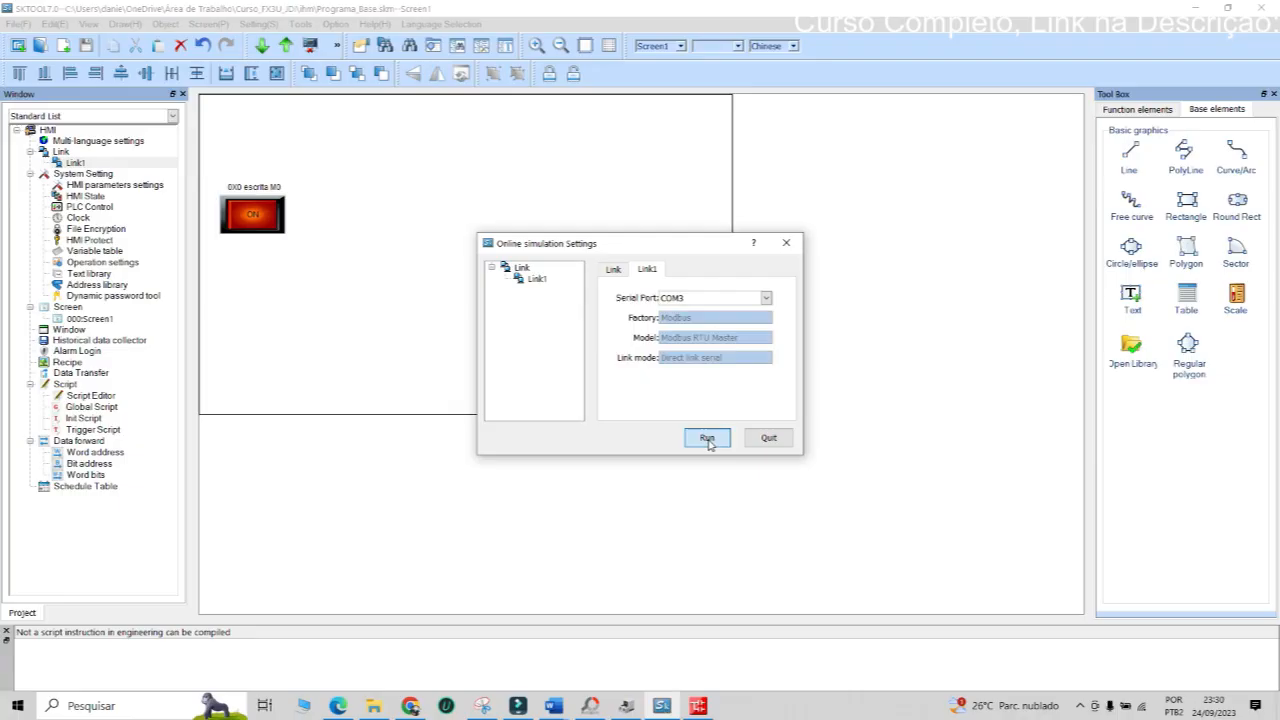
click(762, 550)
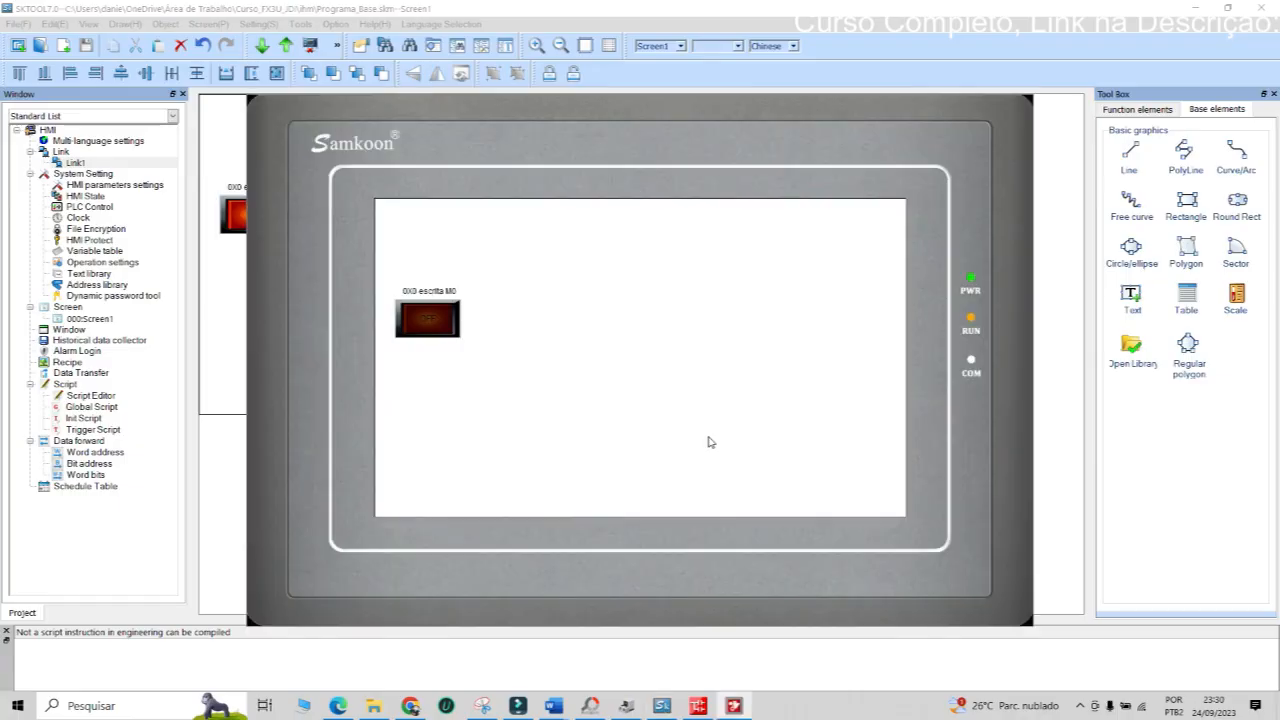
Switch to GX Works2 and position the simulated HMI window over the ladder so the M0 contact stays in view
drag(399, 120, 680, 72)
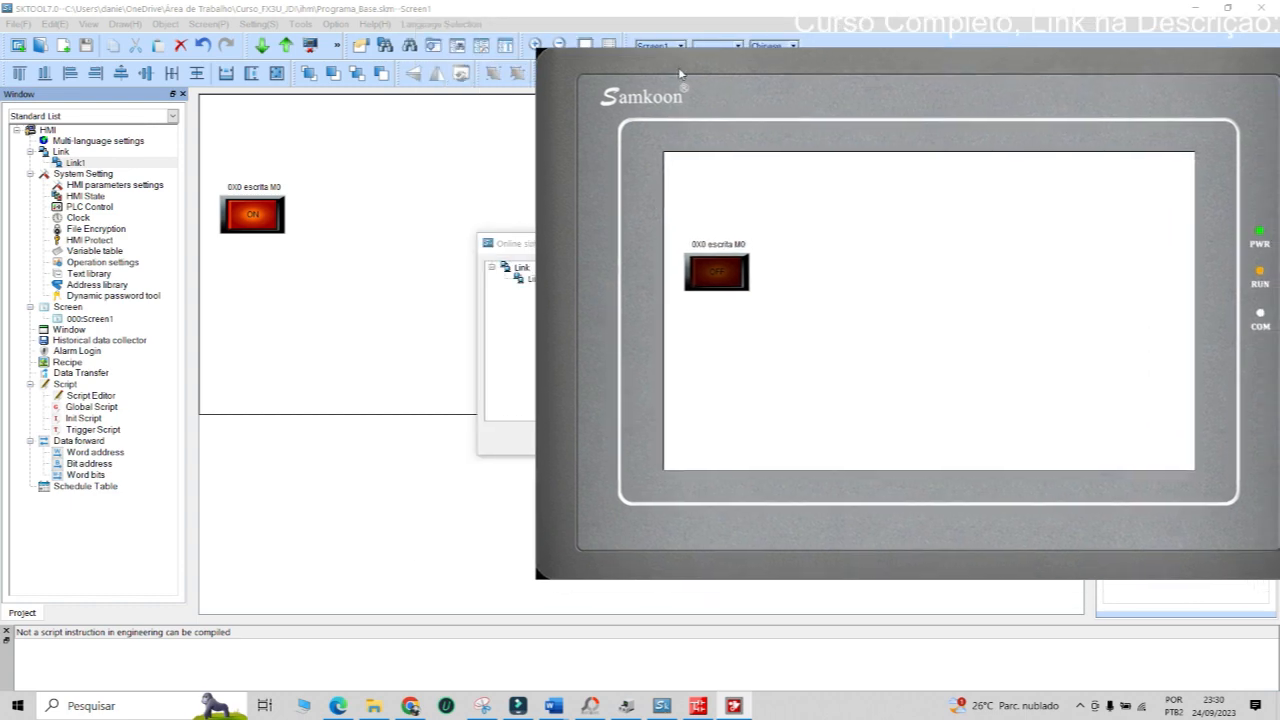
click(701, 707)
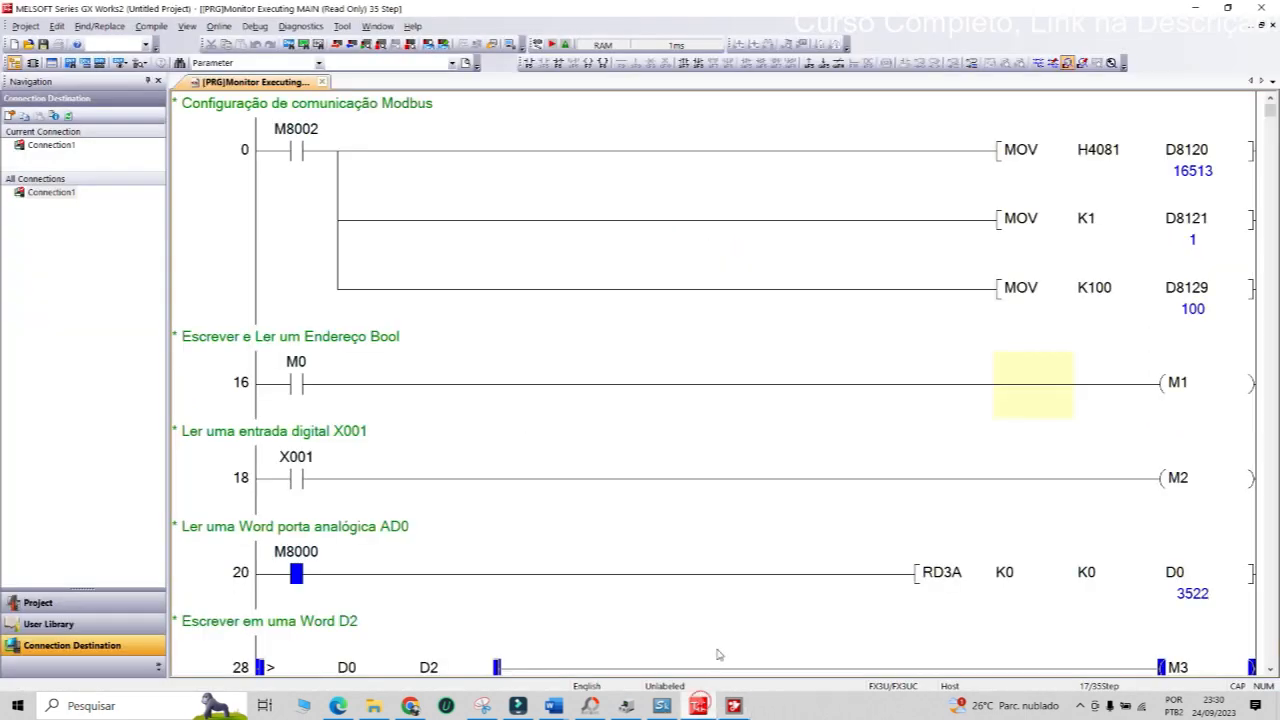
click(734, 707)
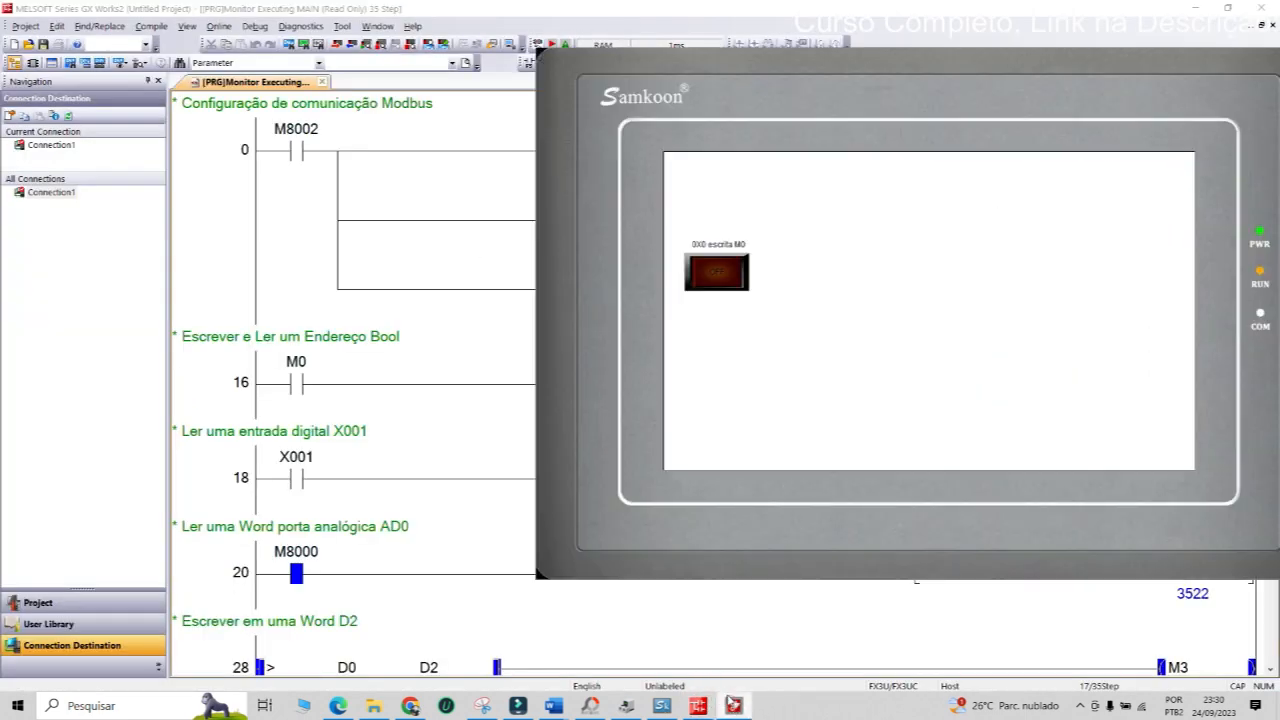
drag(653, 67, 609, 101)
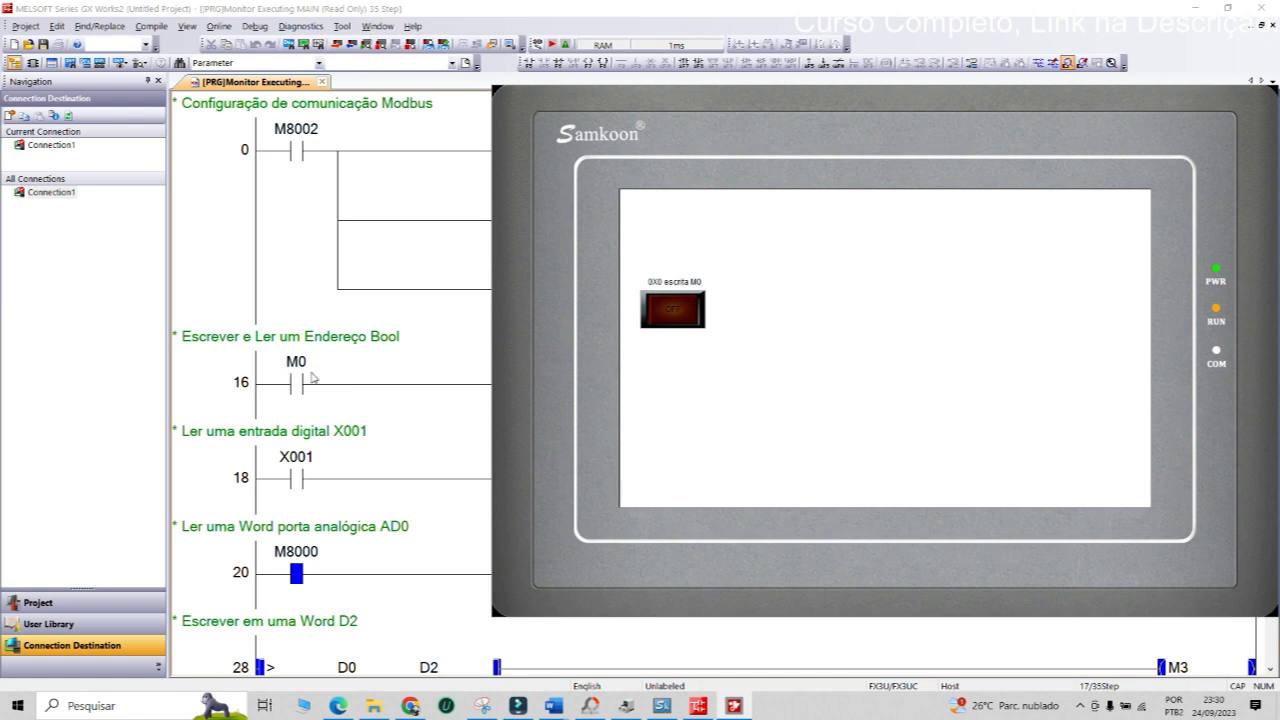
Toggle the "0X0 escrita M0" bit switch several times in the online simulation to check M0 in the ladder, and return to the HMI editor
click(679, 319)
click(680, 318)
click(678, 311)
click(685, 308)
click(729, 709)
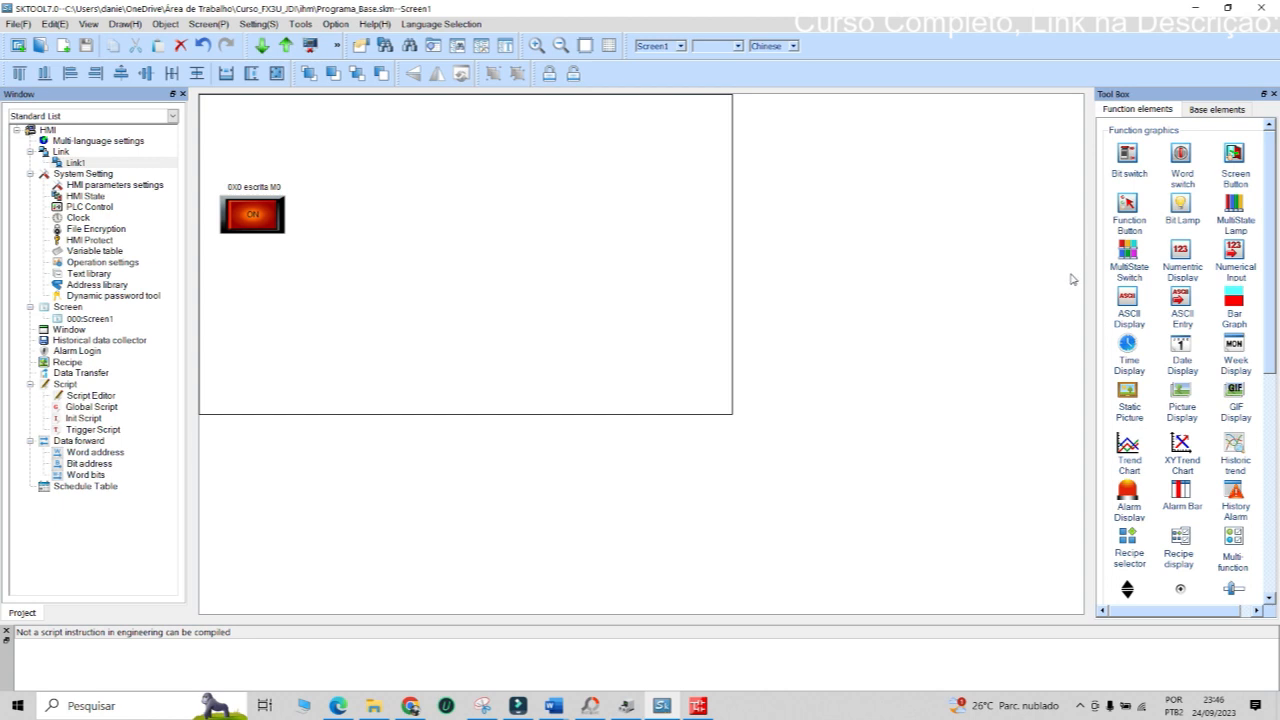
Start a bit lamp element and set its monitor address to 0x1 on Link1
click(1181, 207)
drag(566, 188, 458, 161)
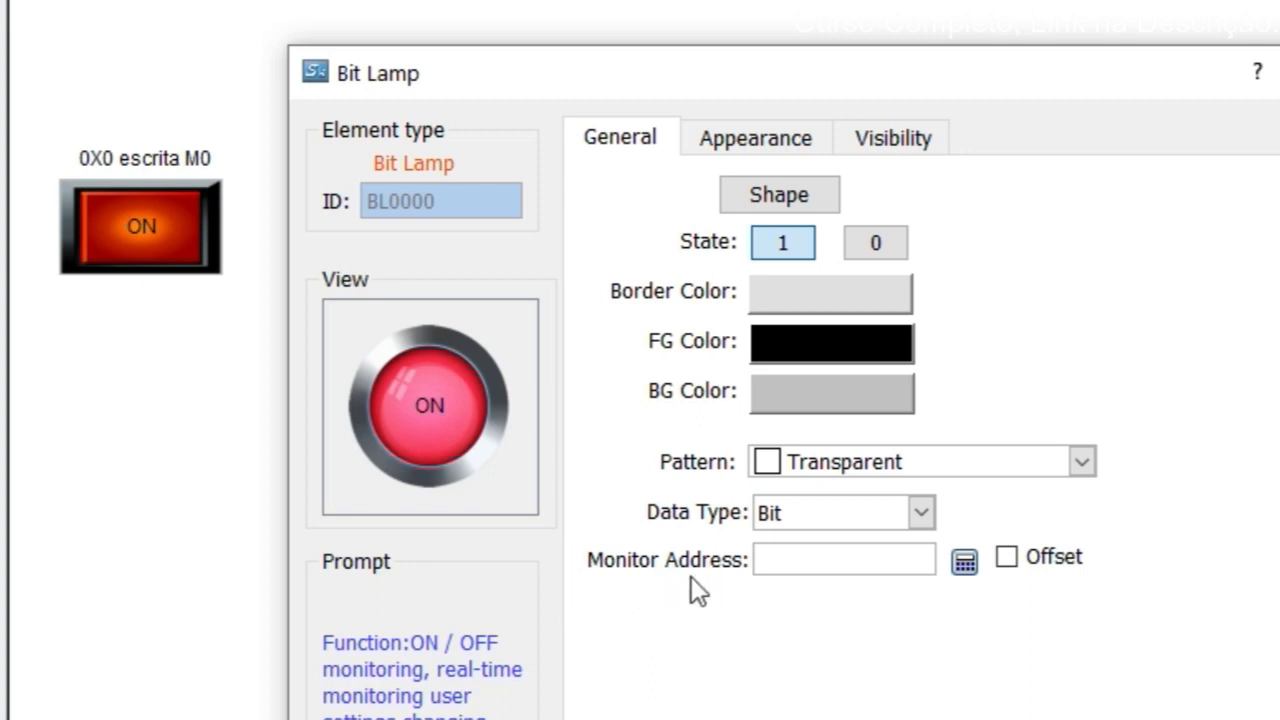
click(964, 563)
click(1064, 408)
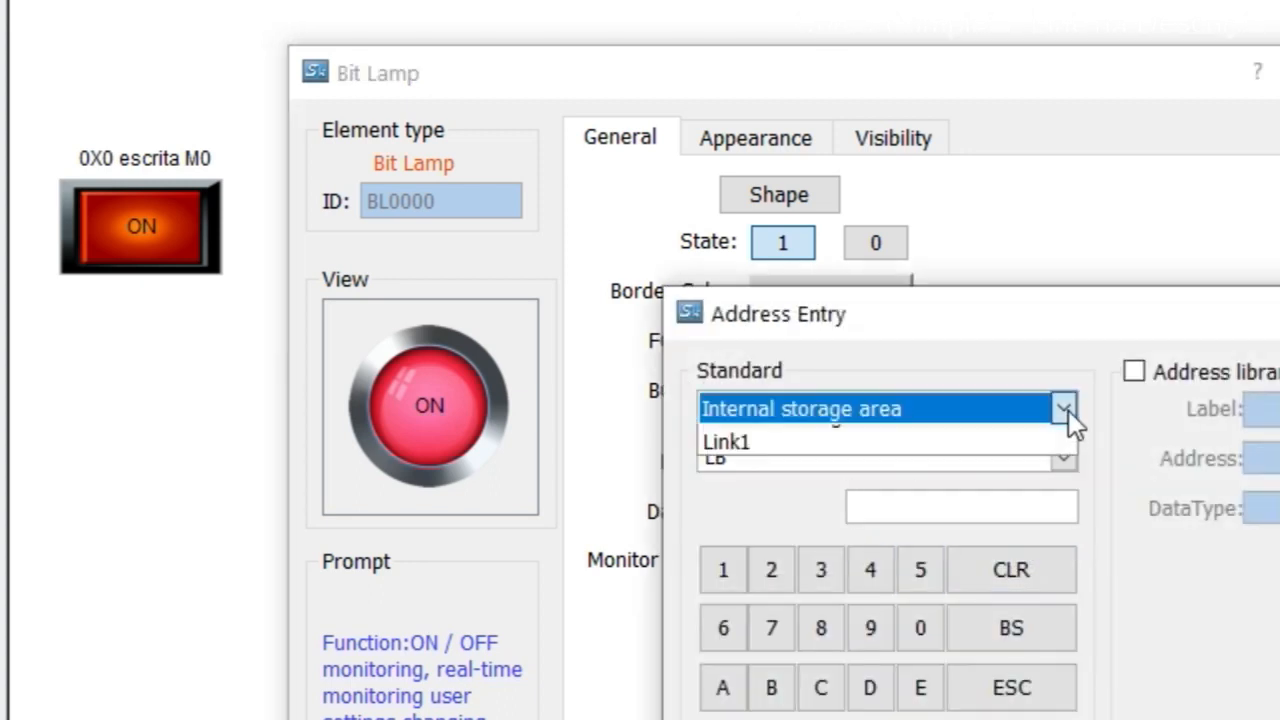
click(780, 467)
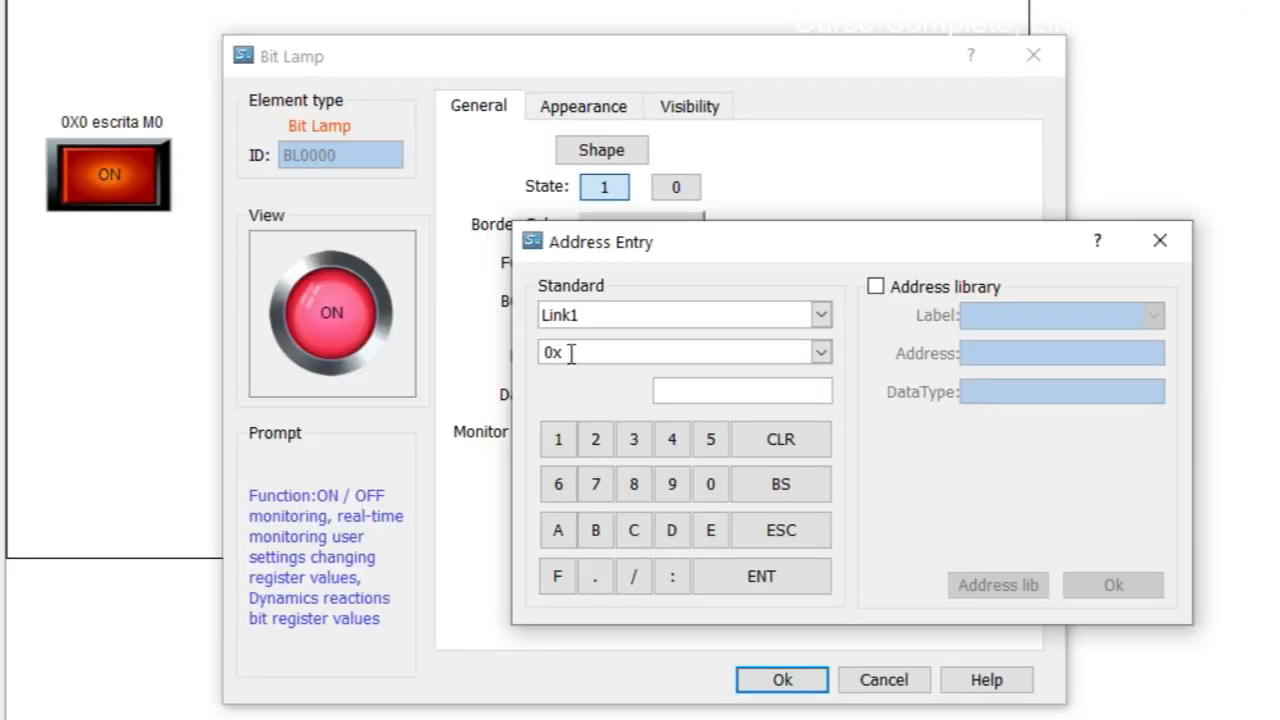
click(556, 438)
click(751, 580)
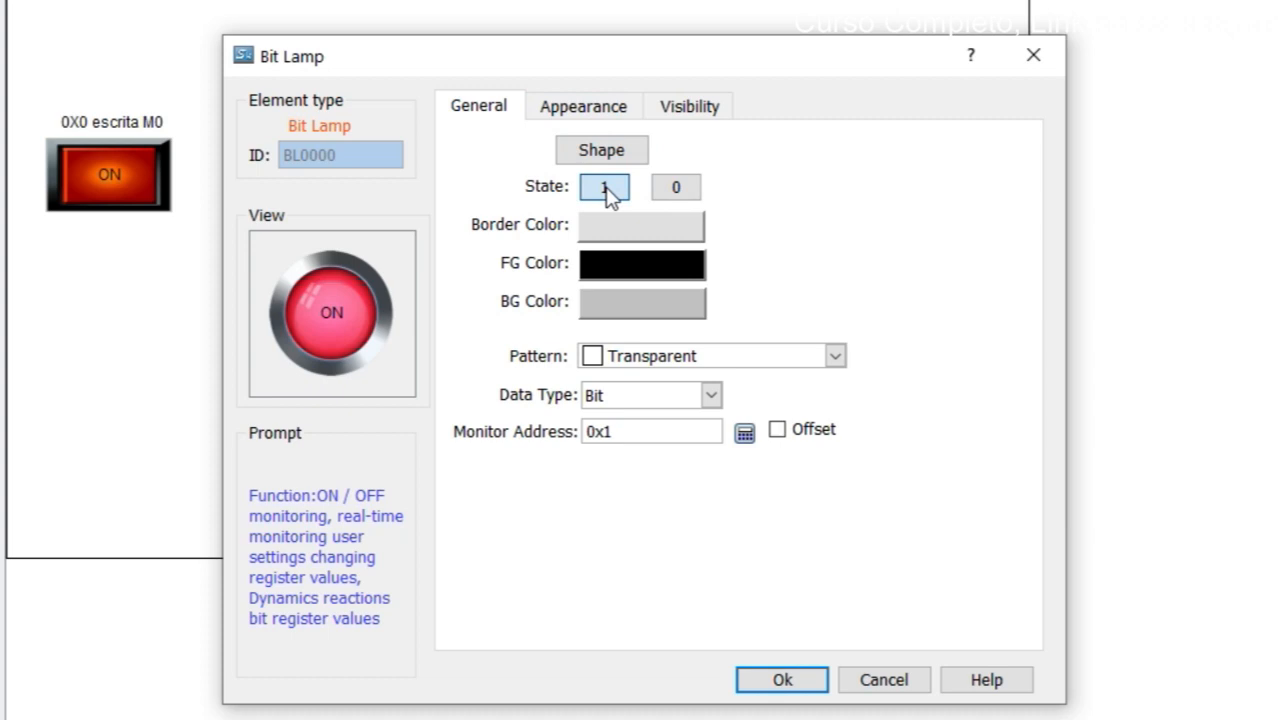
Accept the bit lamp, draw it on the HMI screen and move it beside the bit switch
click(780, 676)
drag(375, 196, 571, 340)
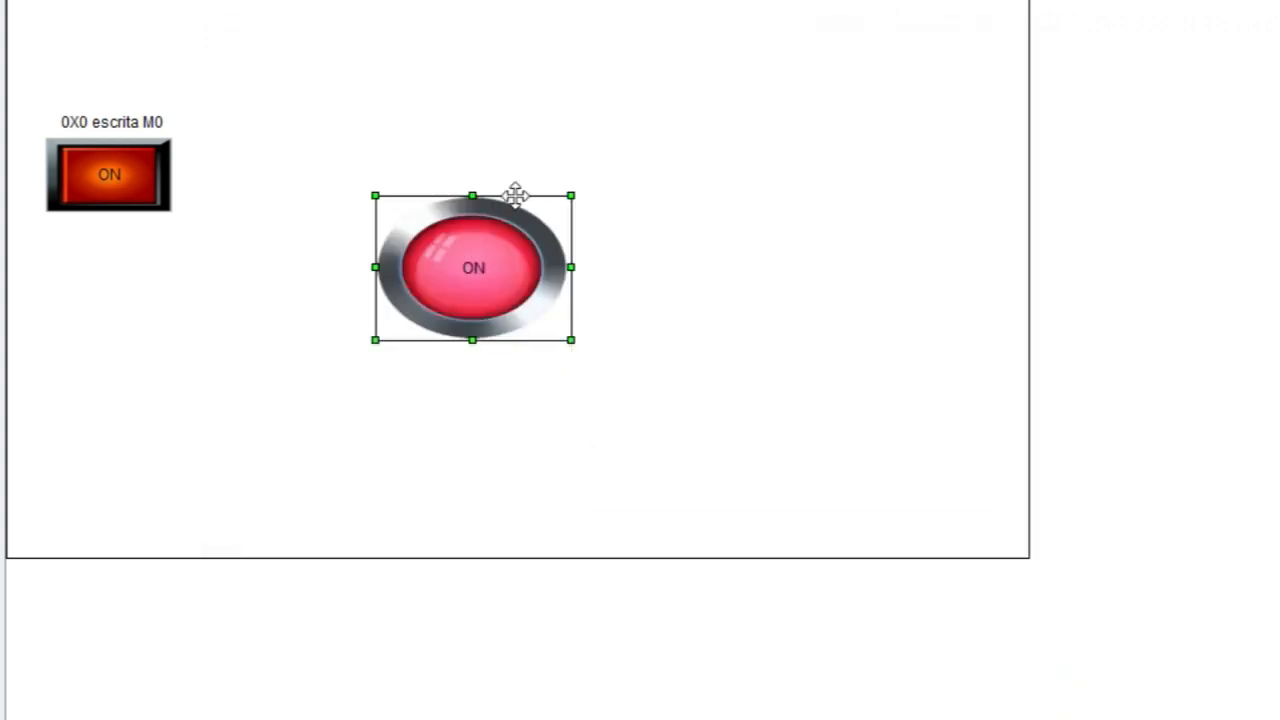
drag(509, 289, 372, 183)
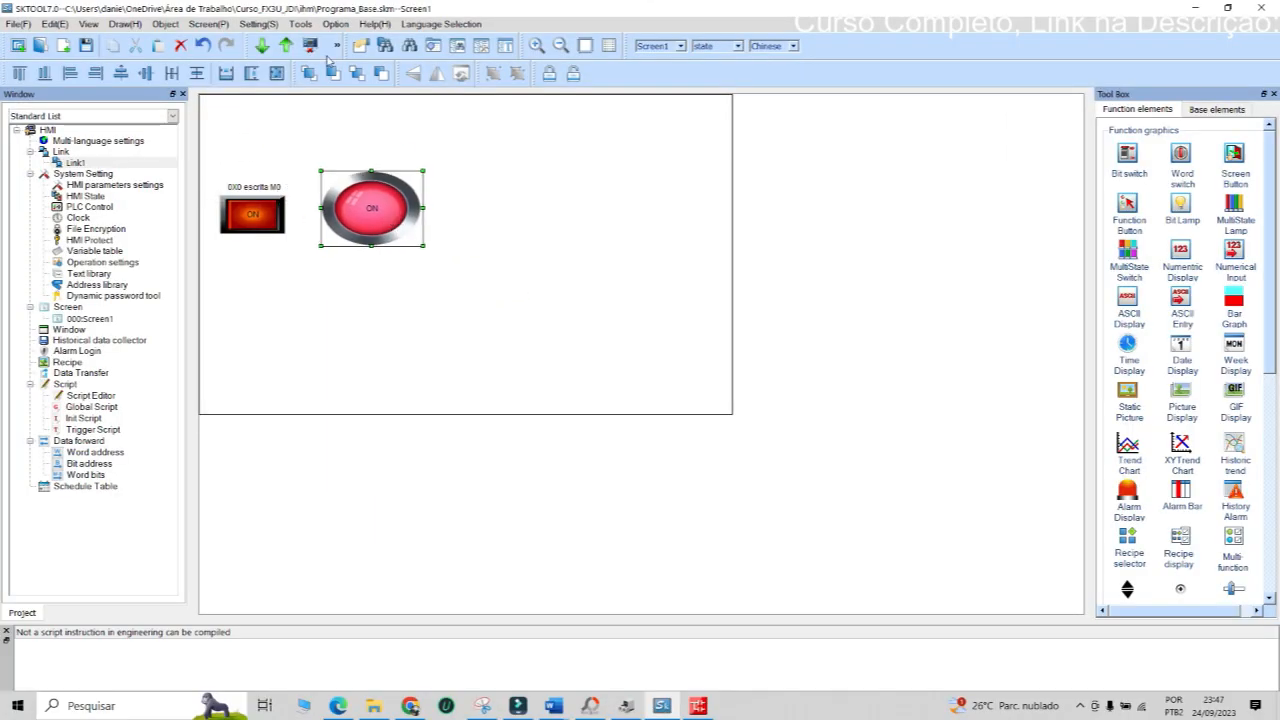
Run the online simulation with Link1 on serial port COM3
click(300, 23)
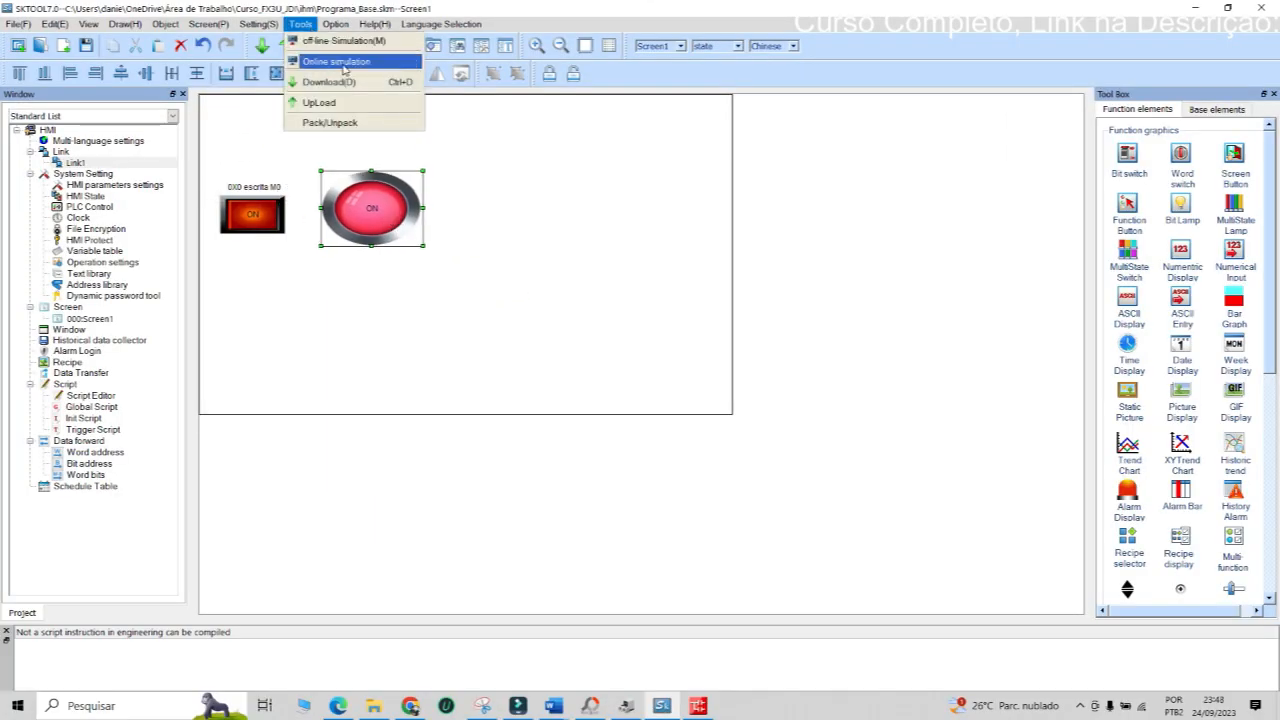
click(335, 61)
click(606, 364)
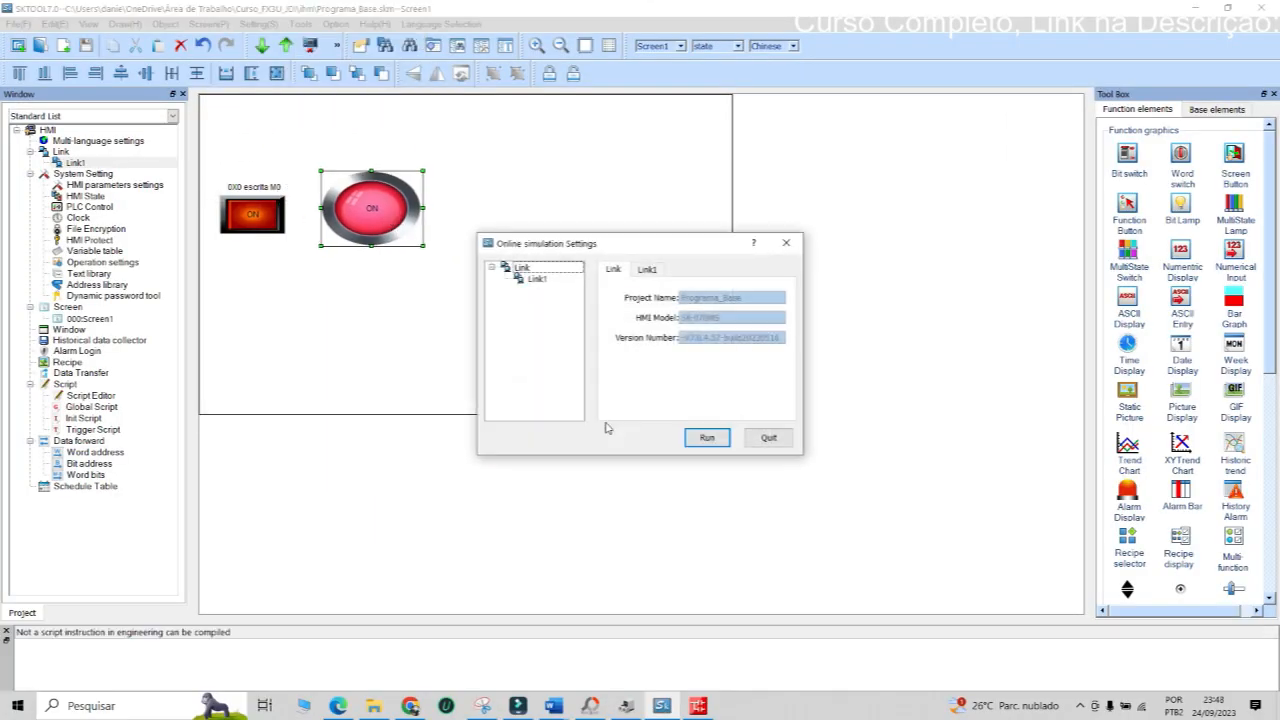
click(645, 272)
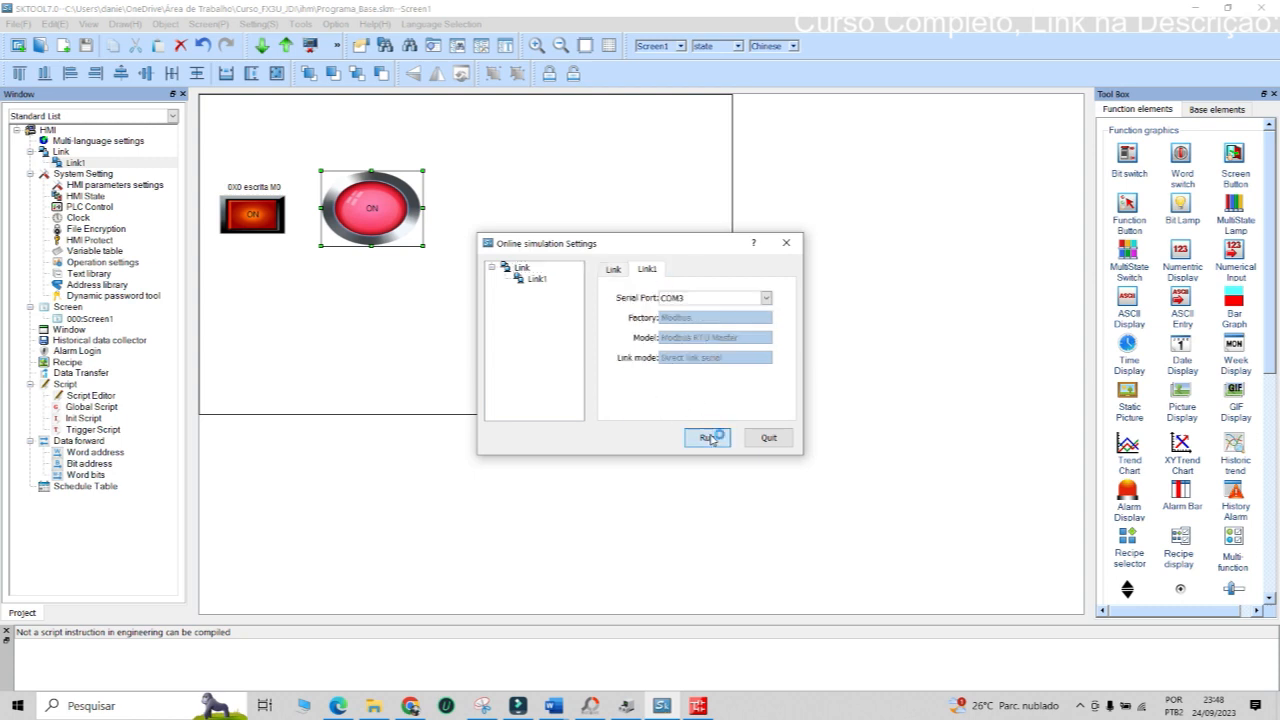
click(708, 437)
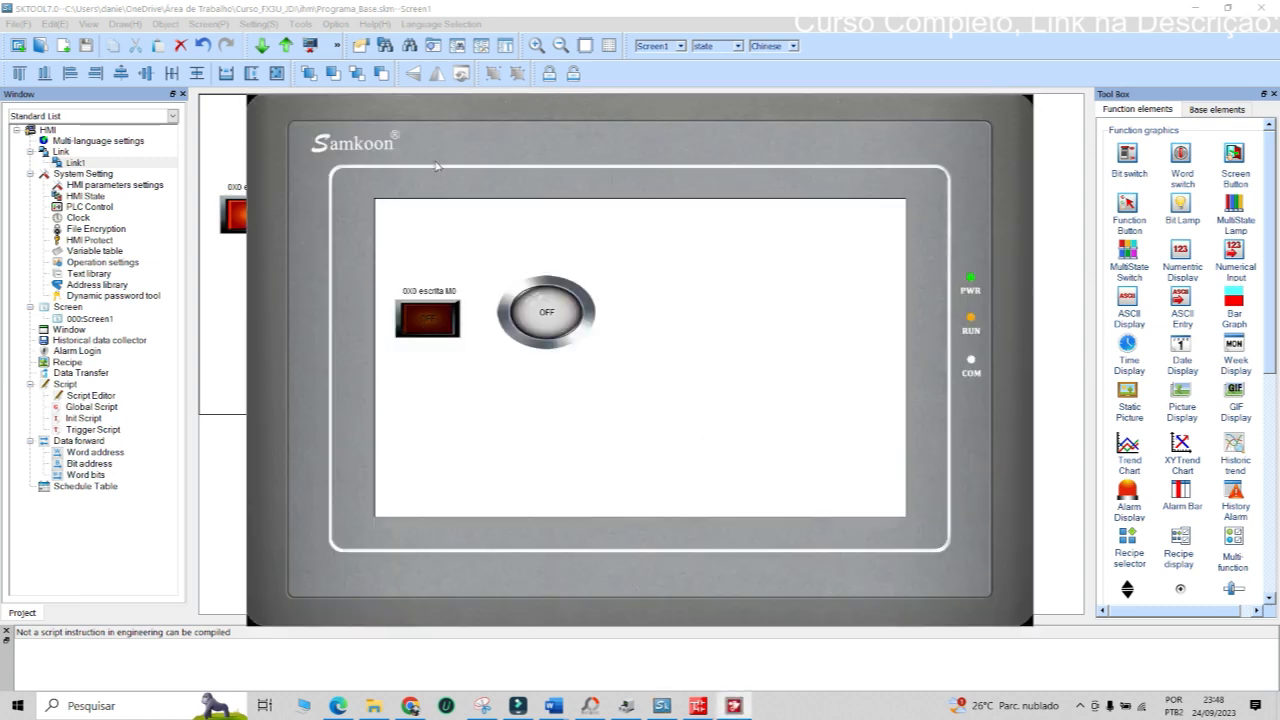
Toggle the M0 bit switch in the simulation to test whether the bit lamp follows it
click(432, 319)
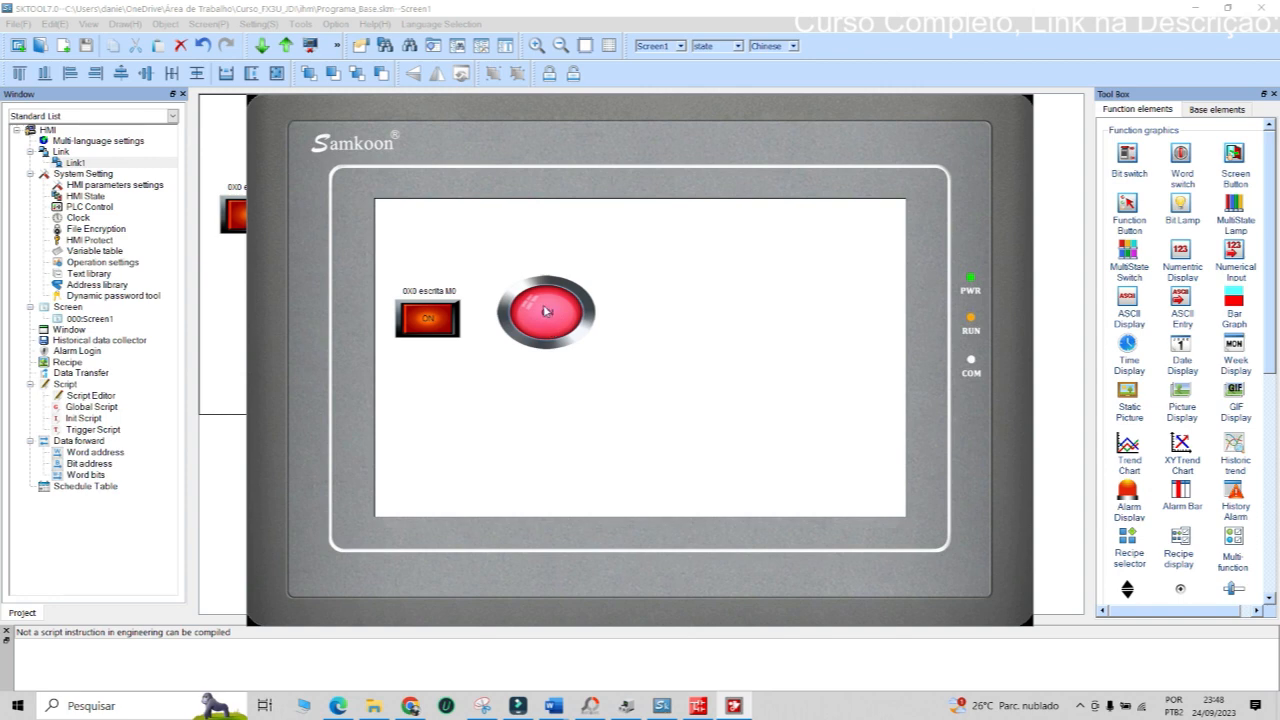
click(426, 328)
click(440, 320)
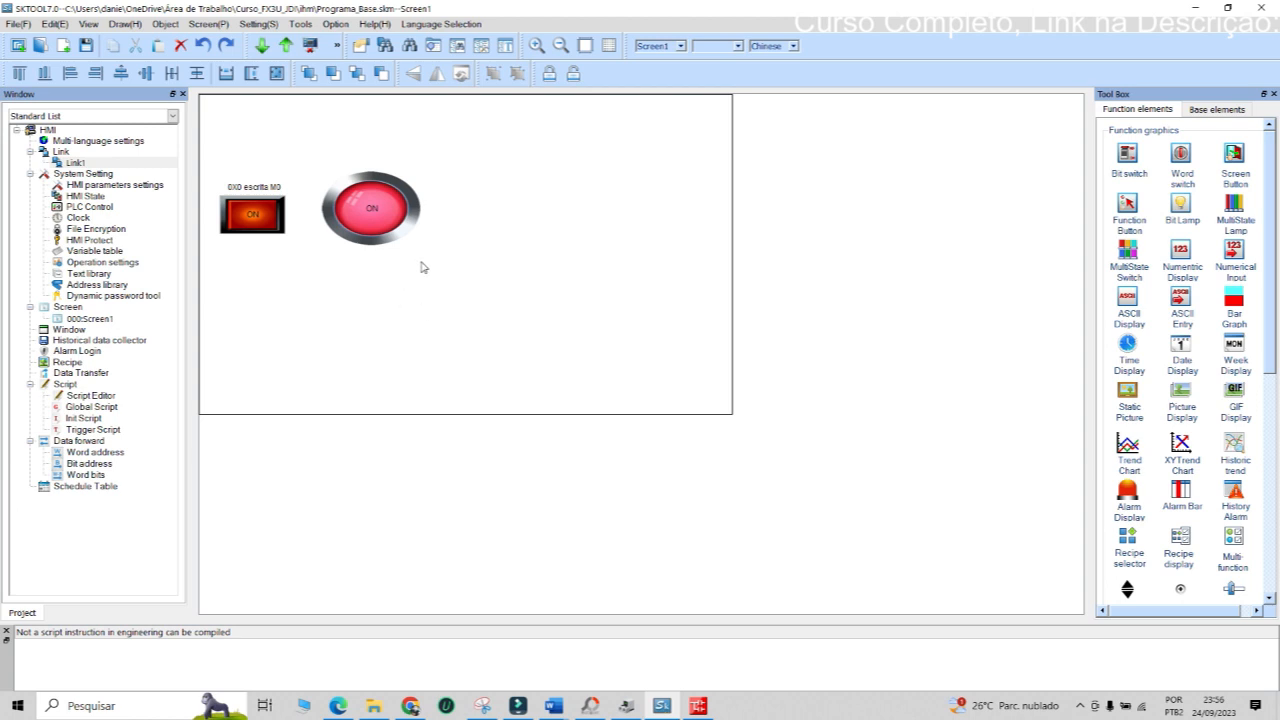
Open the bit lamp's properties and set its Status 0 text to "M1 Desligada"
double_click(377, 214)
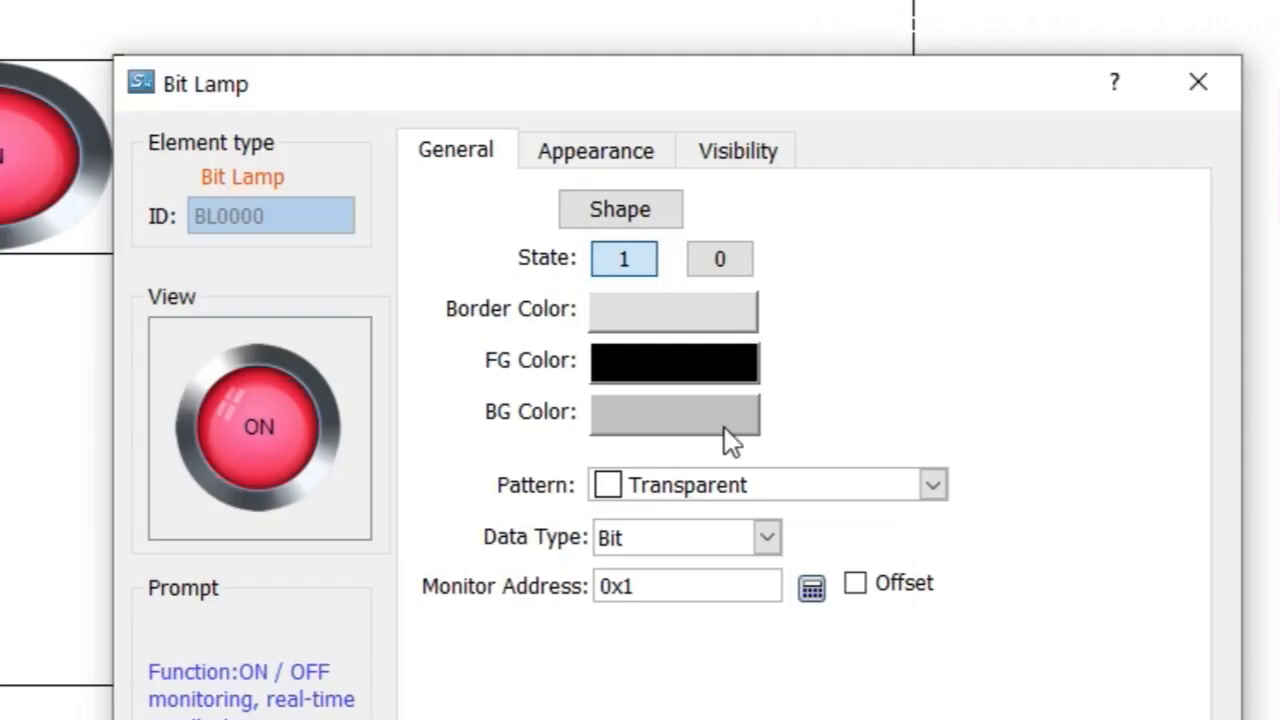
click(589, 153)
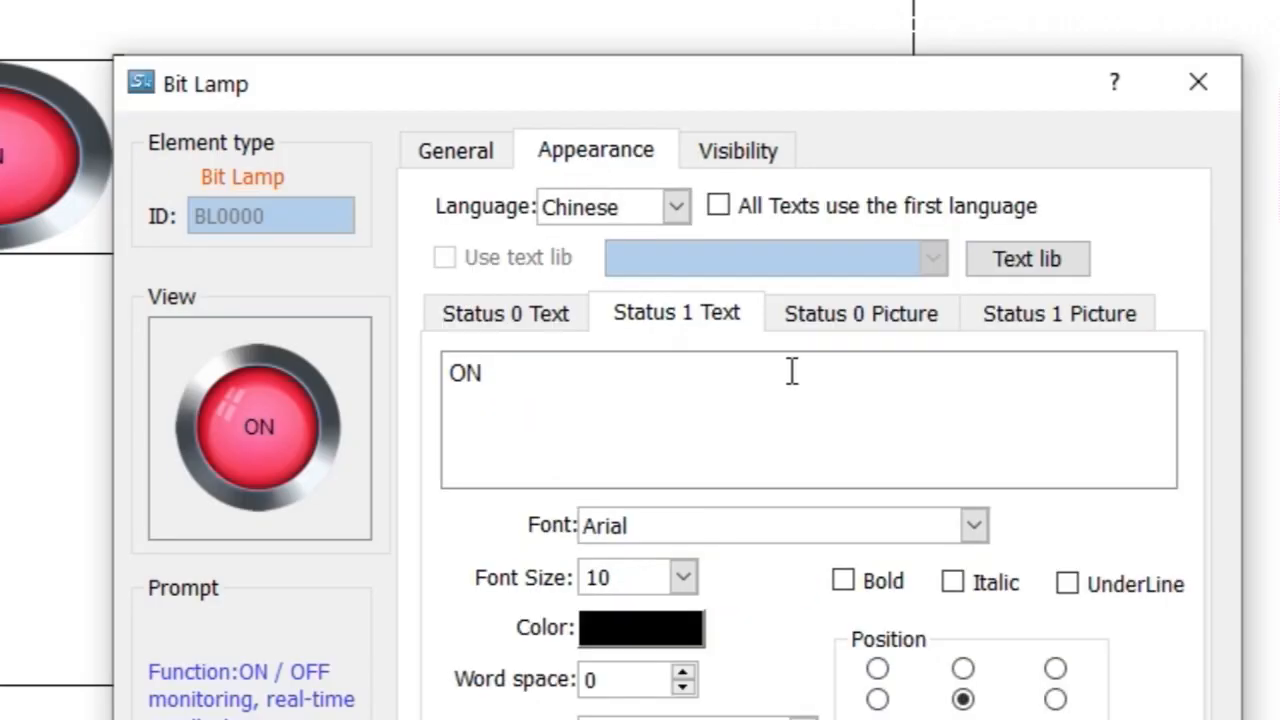
click(495, 318)
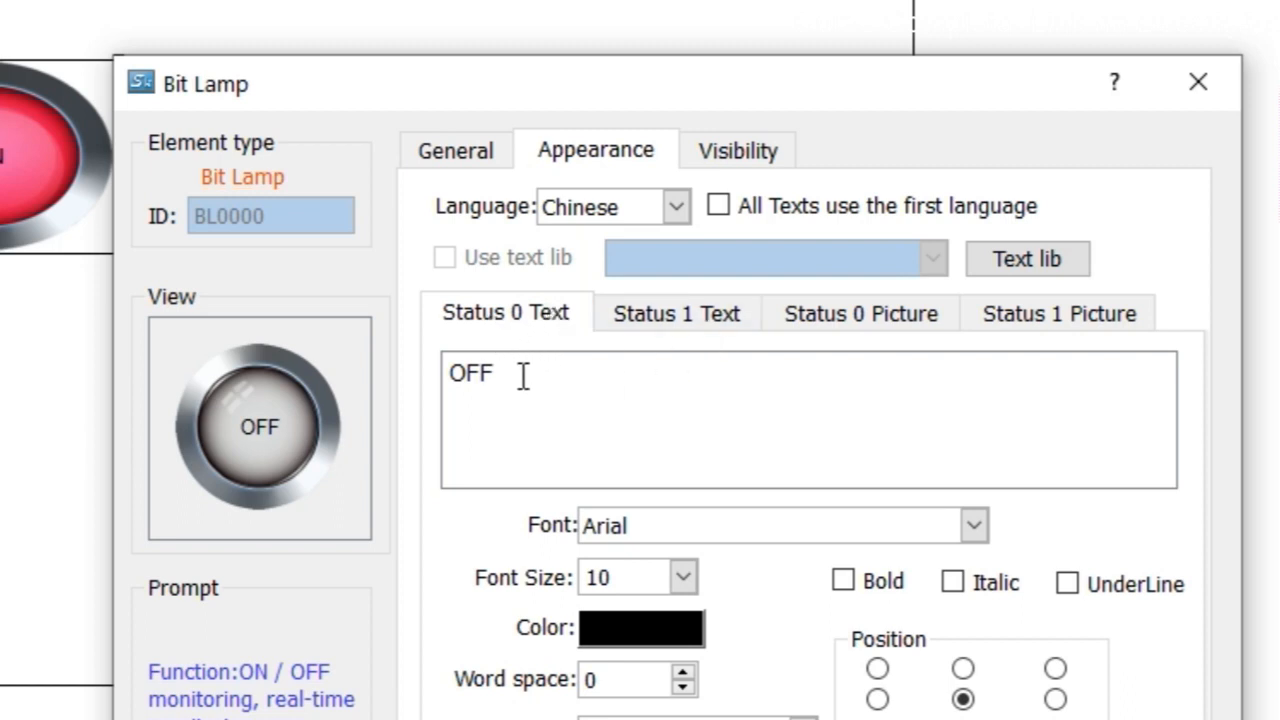
drag(523, 374, 411, 363)
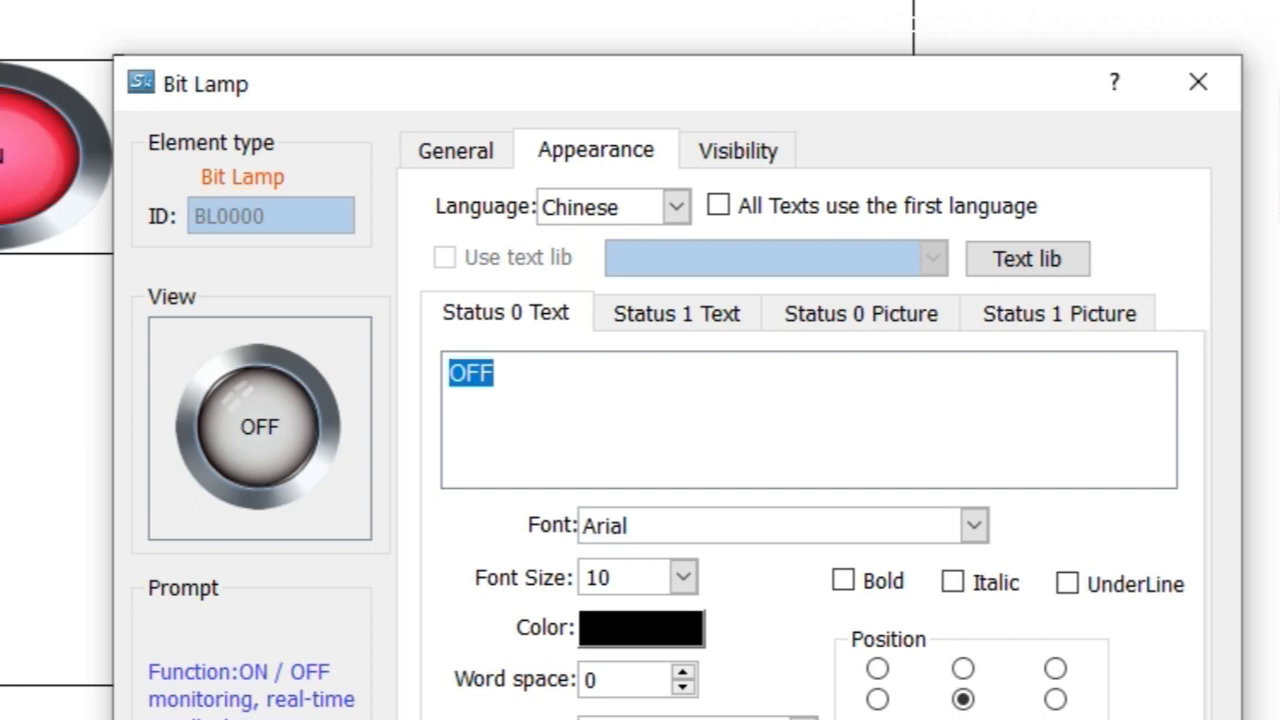
text(m)
key(BackSpace)
text(M1 )
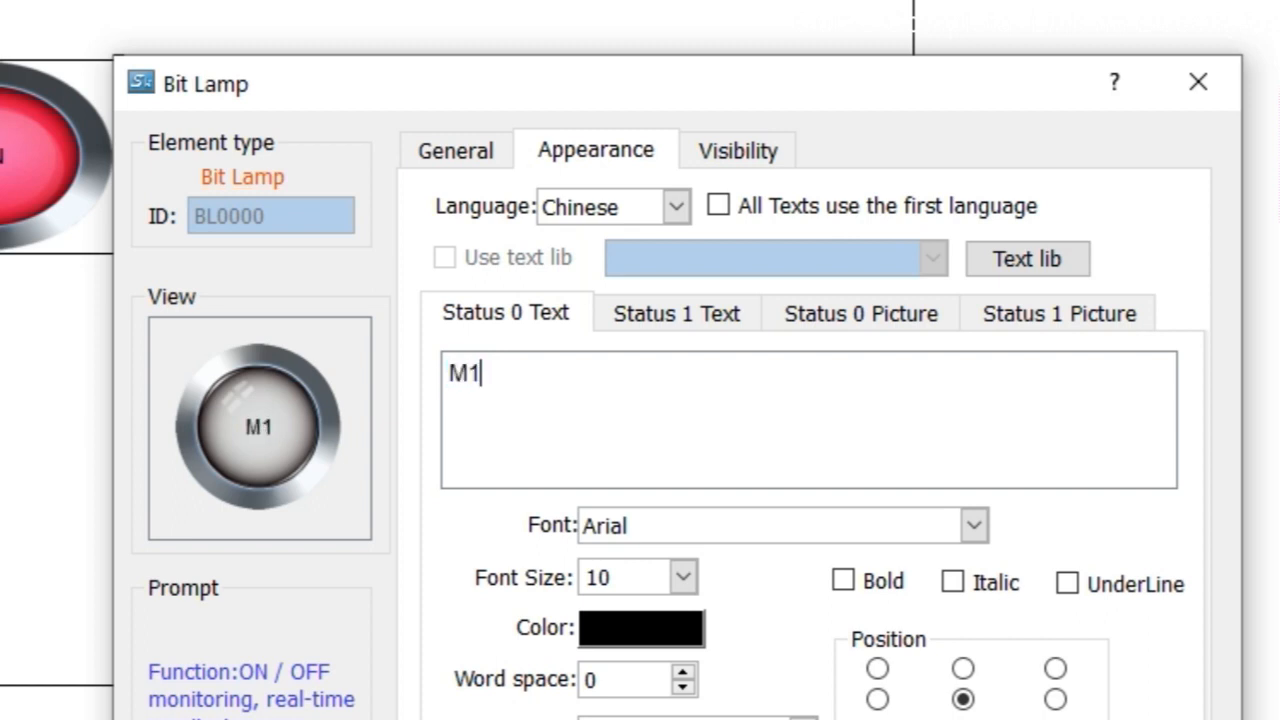
text(Desligada)
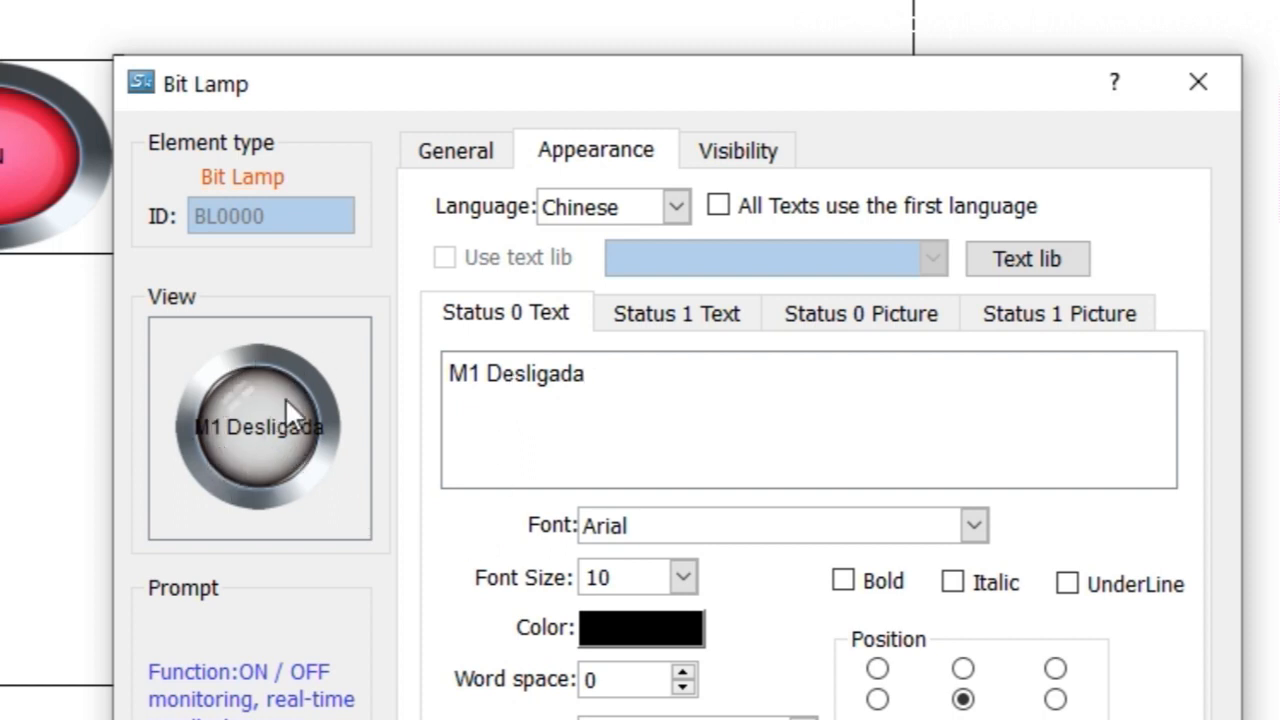
Set the bit lamp's Status 1 text to "M1 Ligada"
click(687, 317)
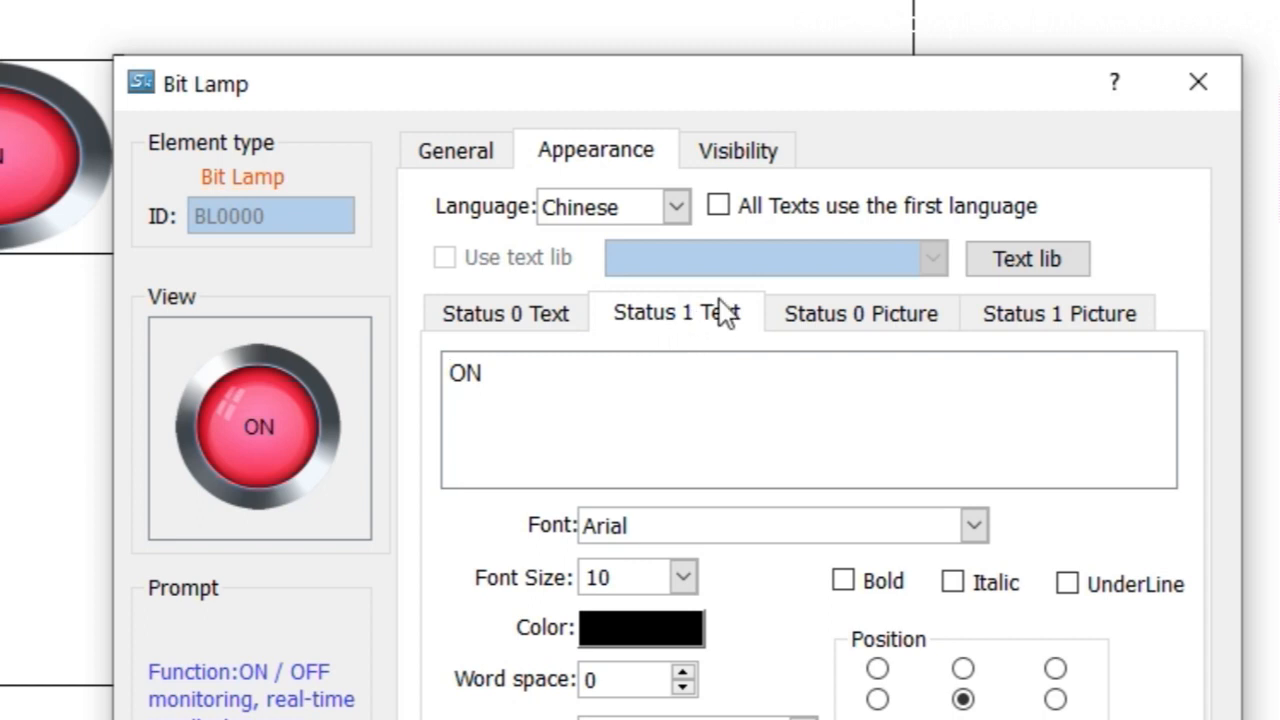
drag(517, 379, 417, 377)
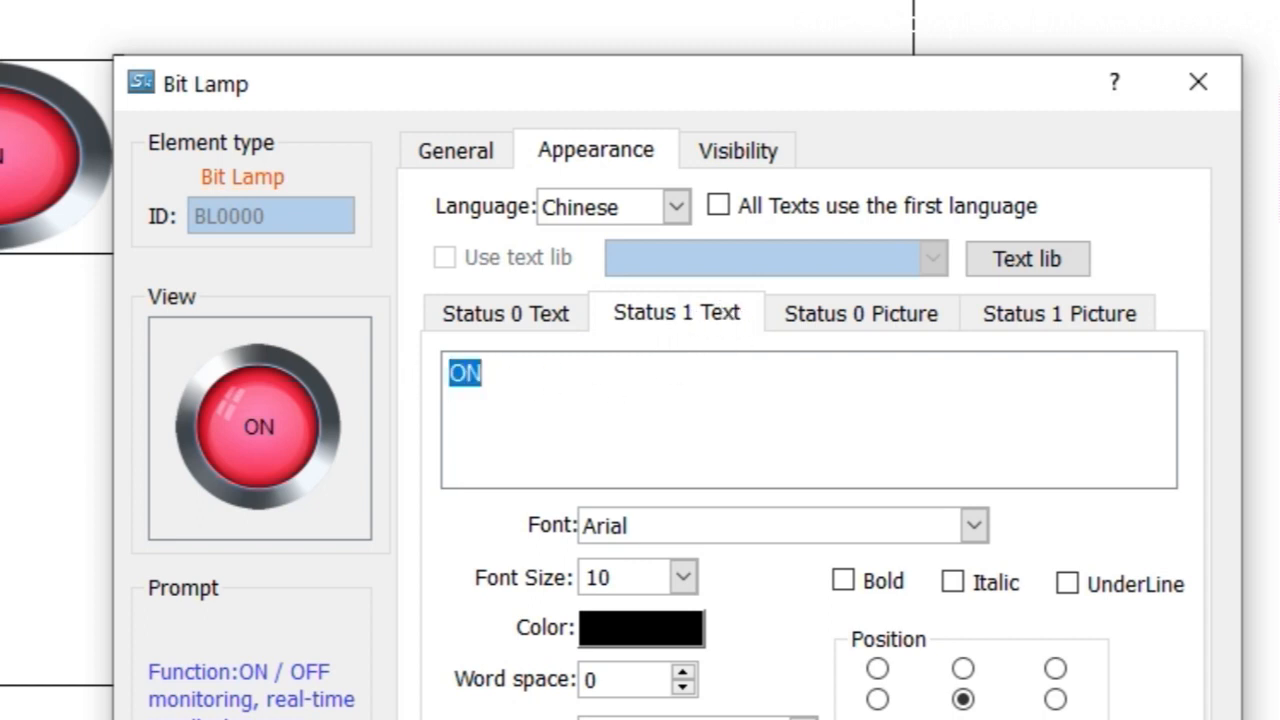
text(MI)
key(BackSpace)
text(1 Lia)
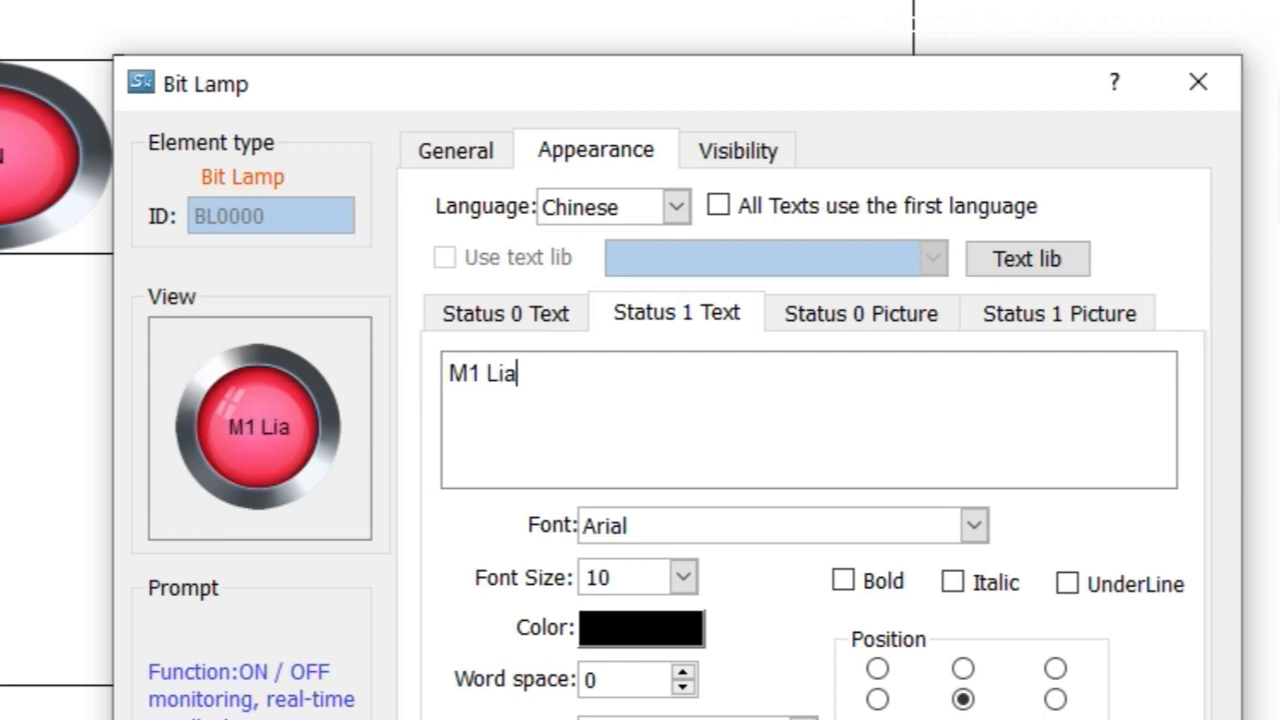
key(BackSpace)
text(gada)
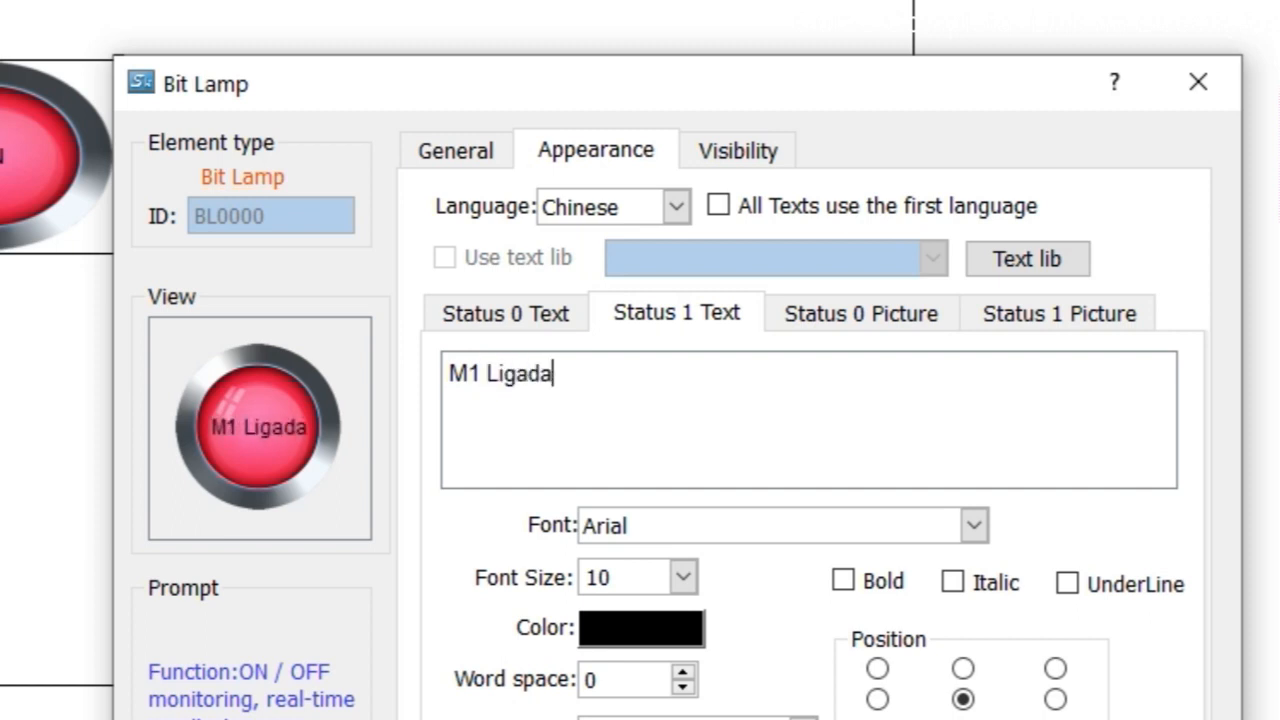
Set the bit lamp's Status 0 picture to the light grey digital frame from the Systems Library
click(859, 323)
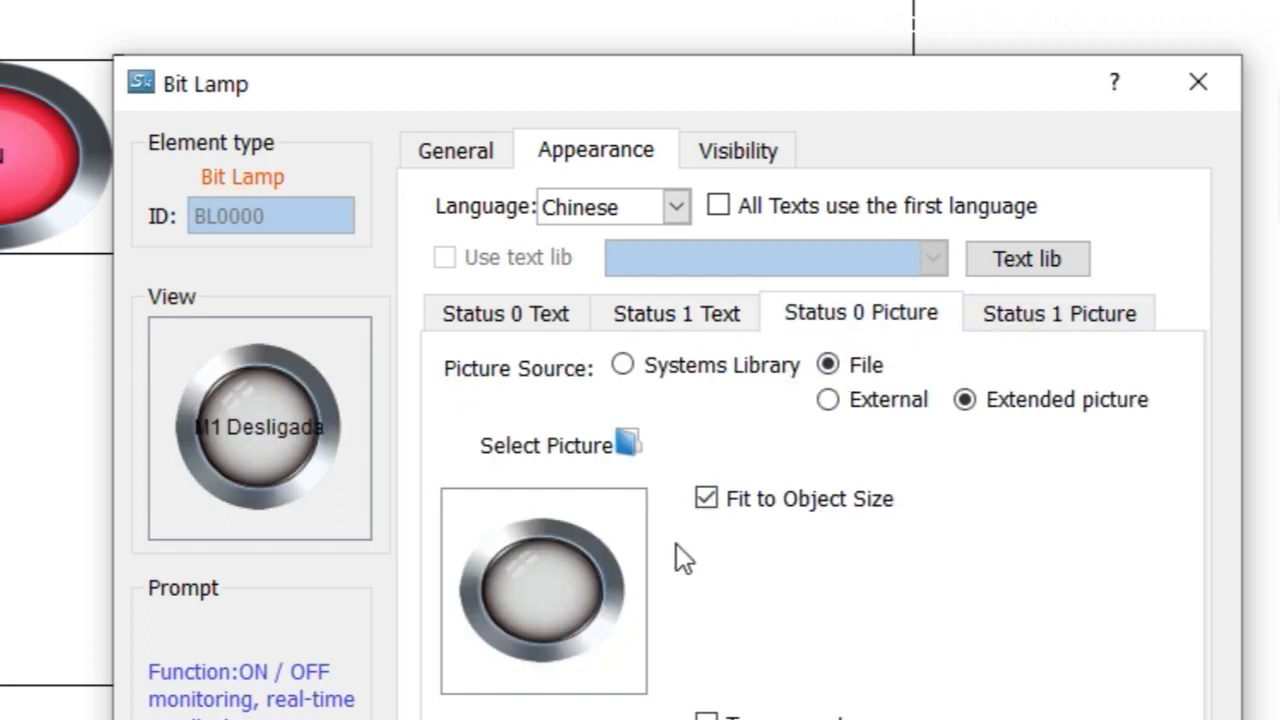
click(1062, 310)
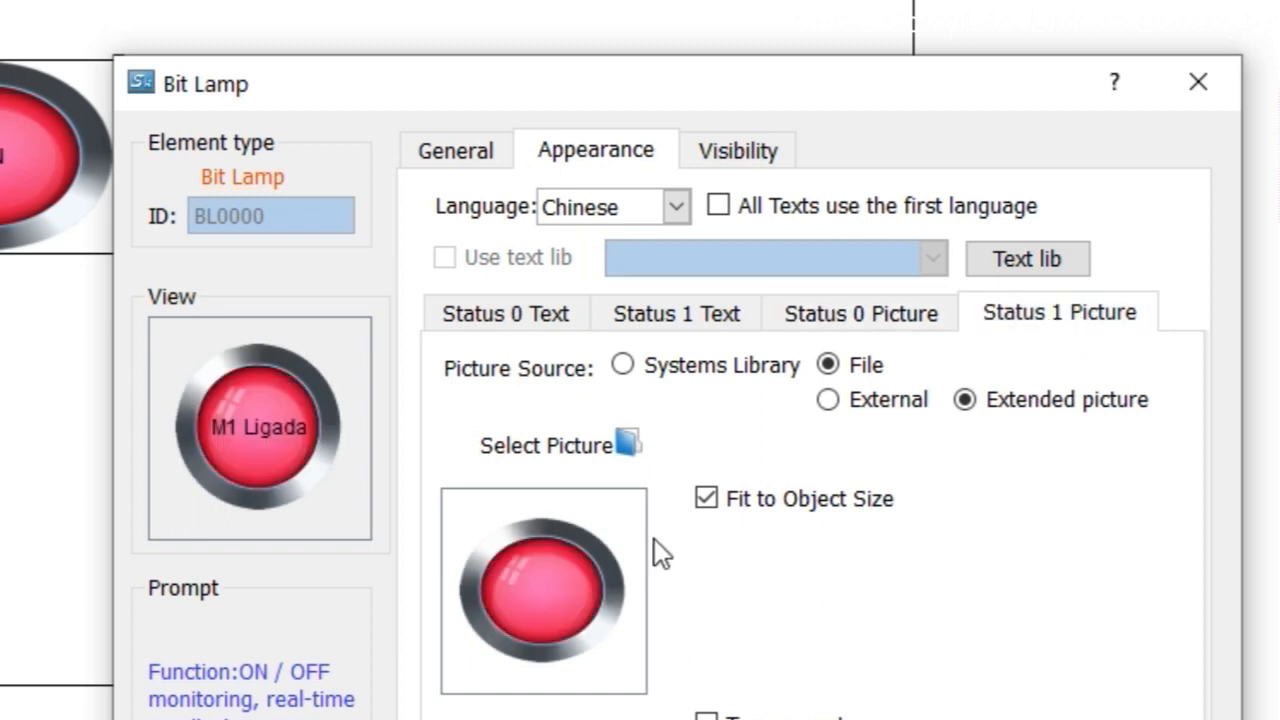
click(850, 310)
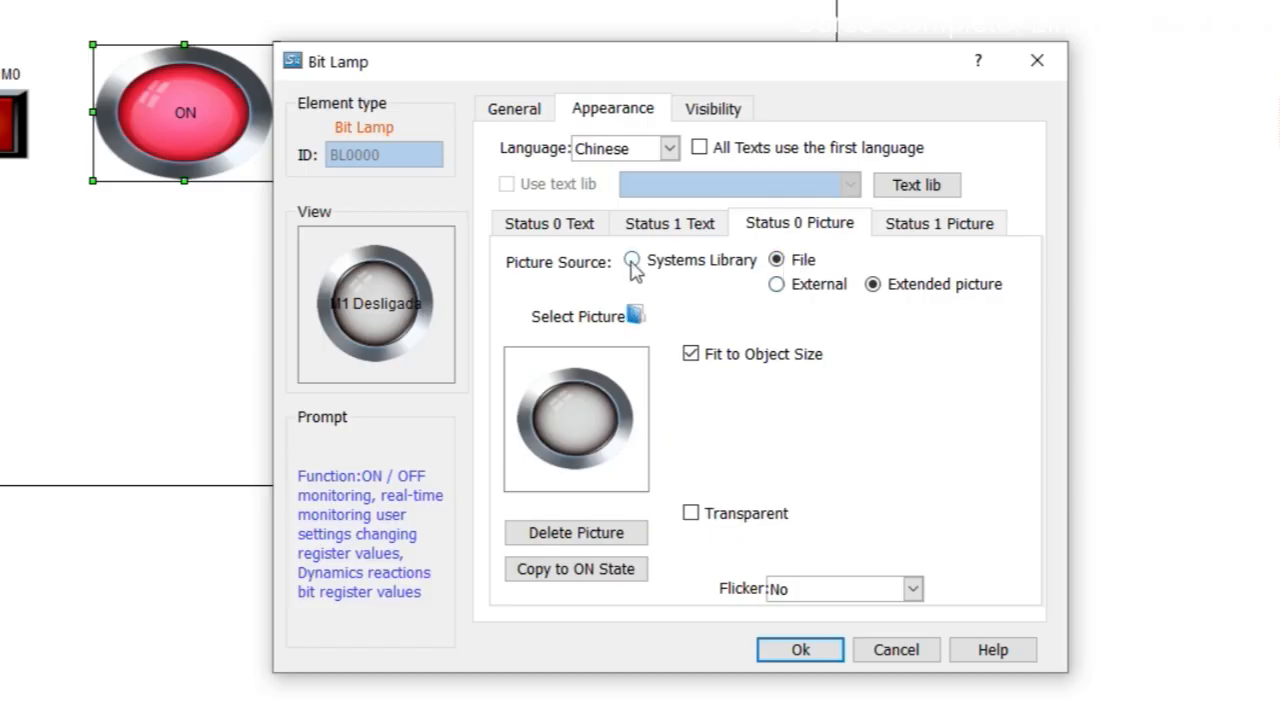
click(778, 285)
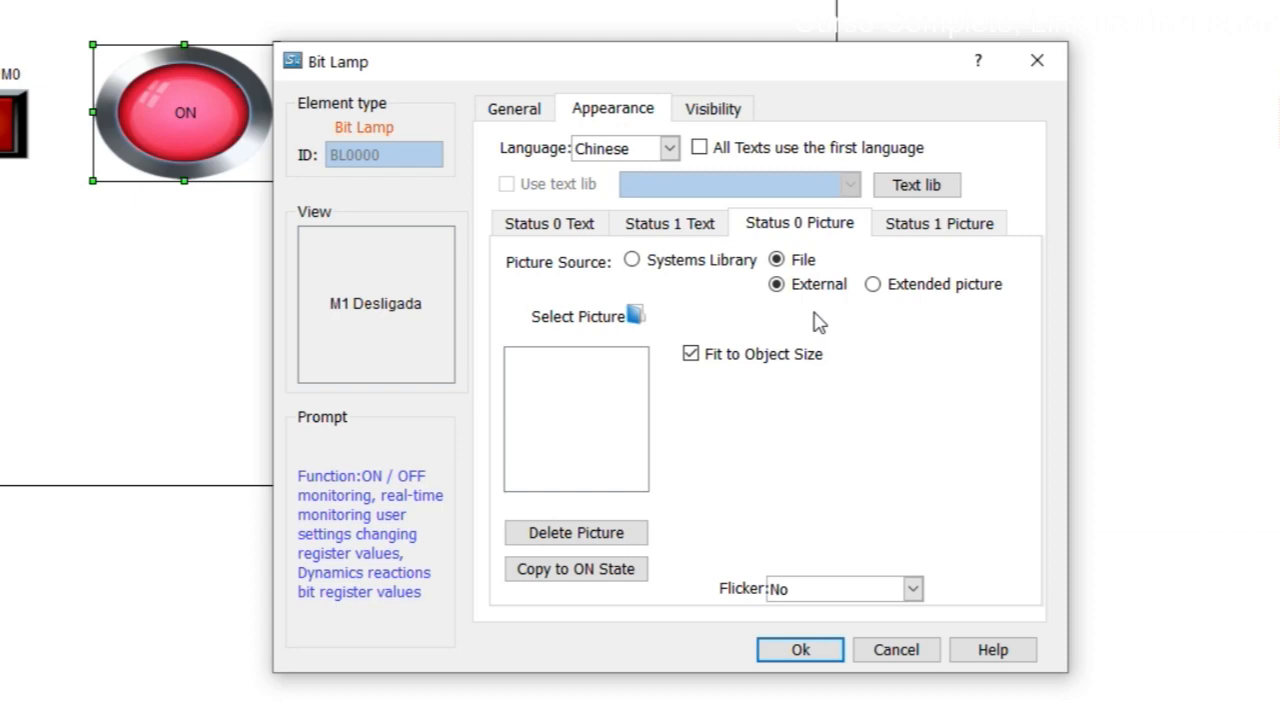
click(648, 266)
click(634, 316)
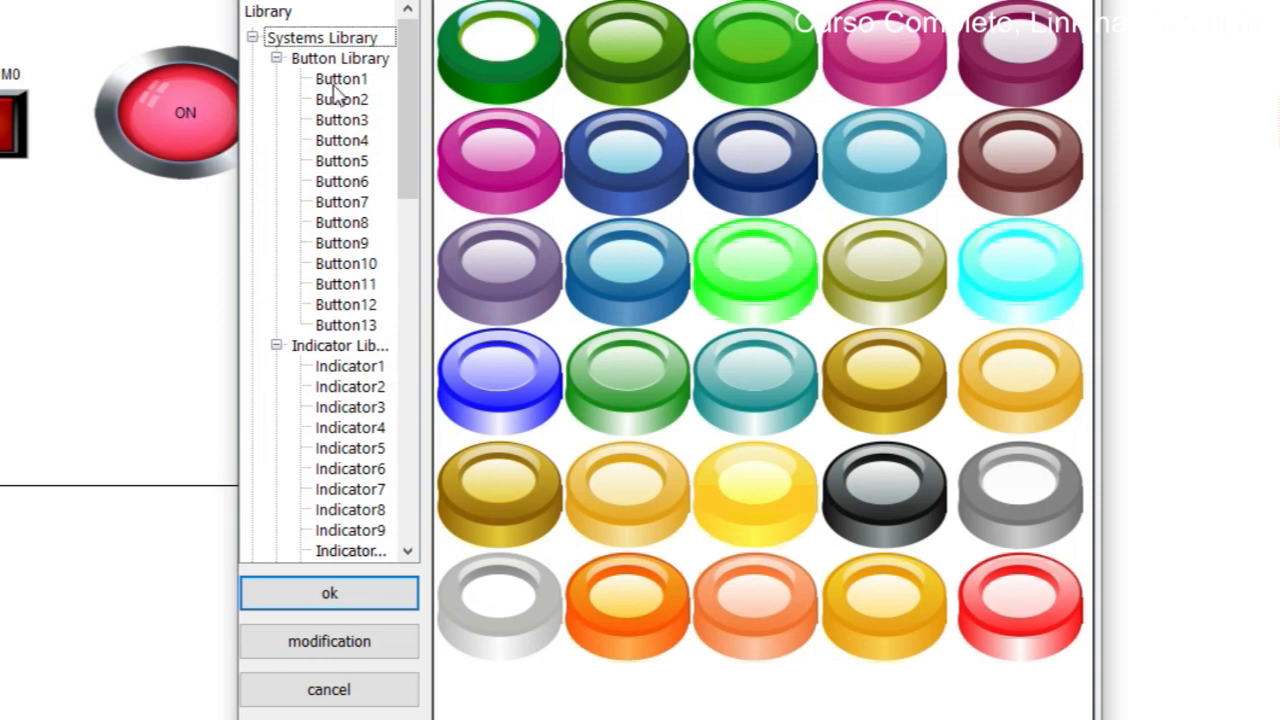
scroll(737, 609, down, 5)
click(385, 598)
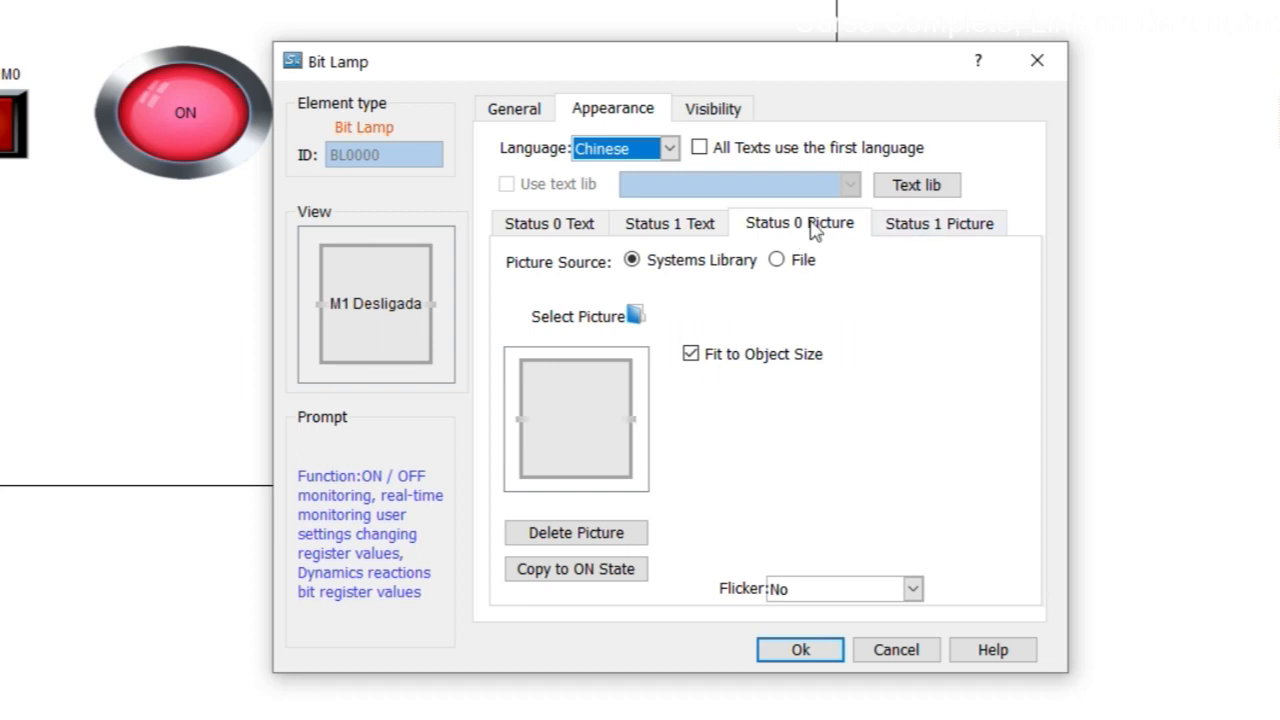
Set the bit lamp's Status 1 picture to the light green digital frame from the Systems Library and accept the lamp's properties
click(948, 240)
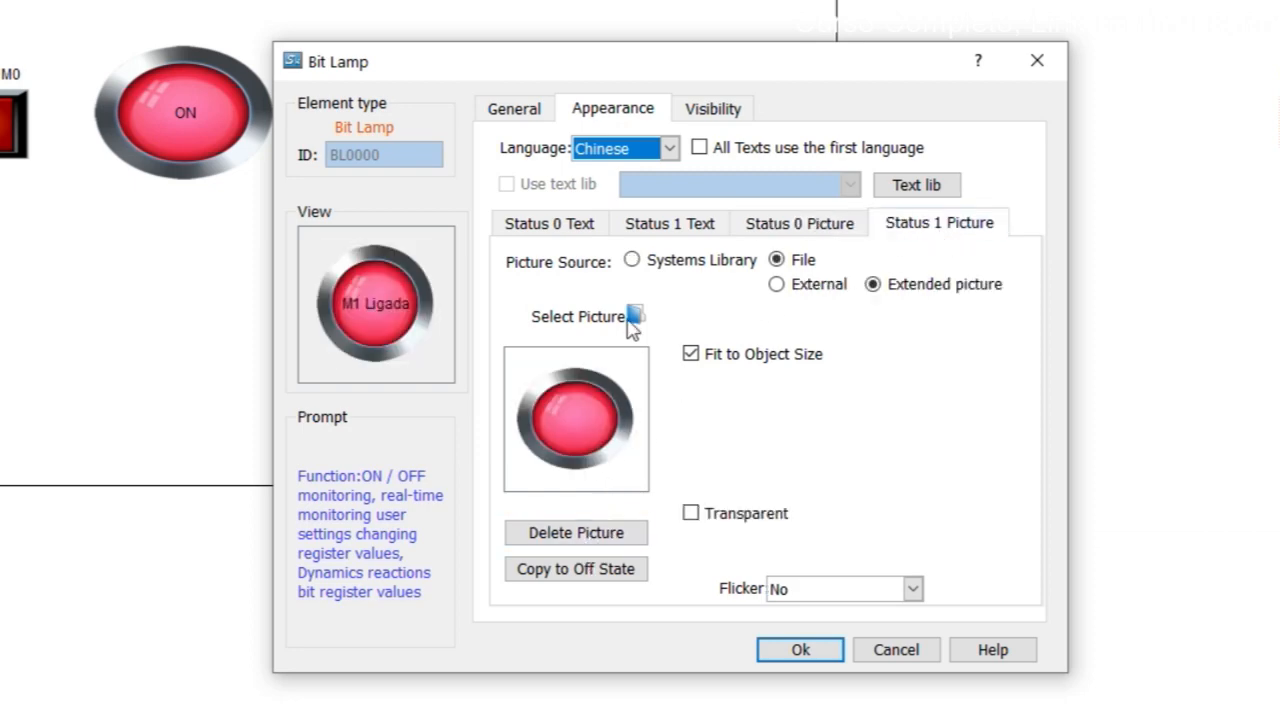
click(640, 262)
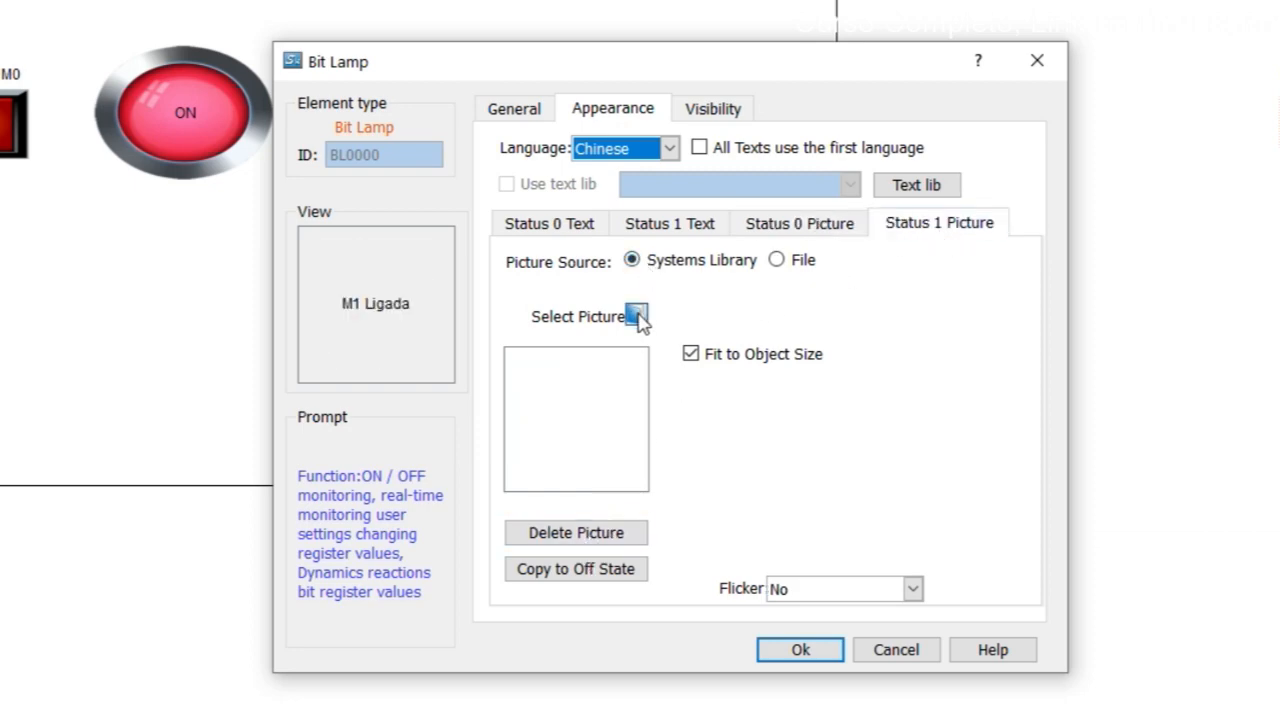
click(636, 317)
scroll(370, 460, down, 1)
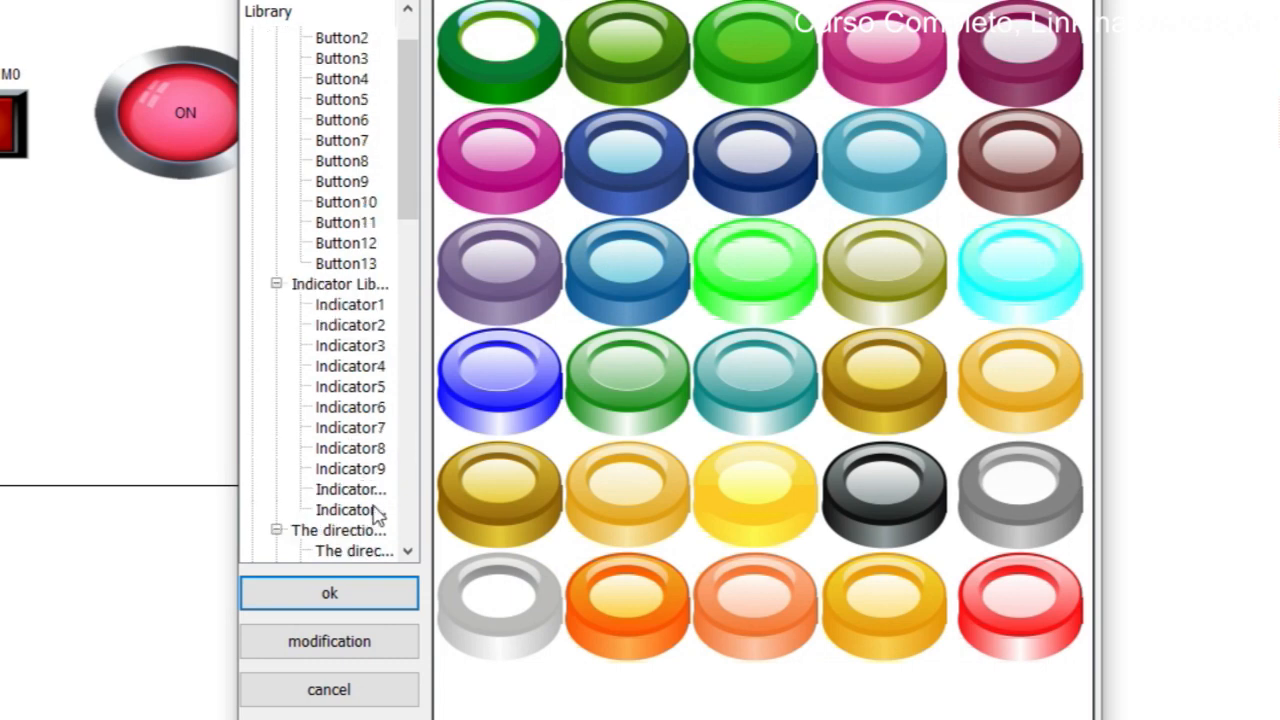
scroll(375, 490, down, 2)
click(366, 490)
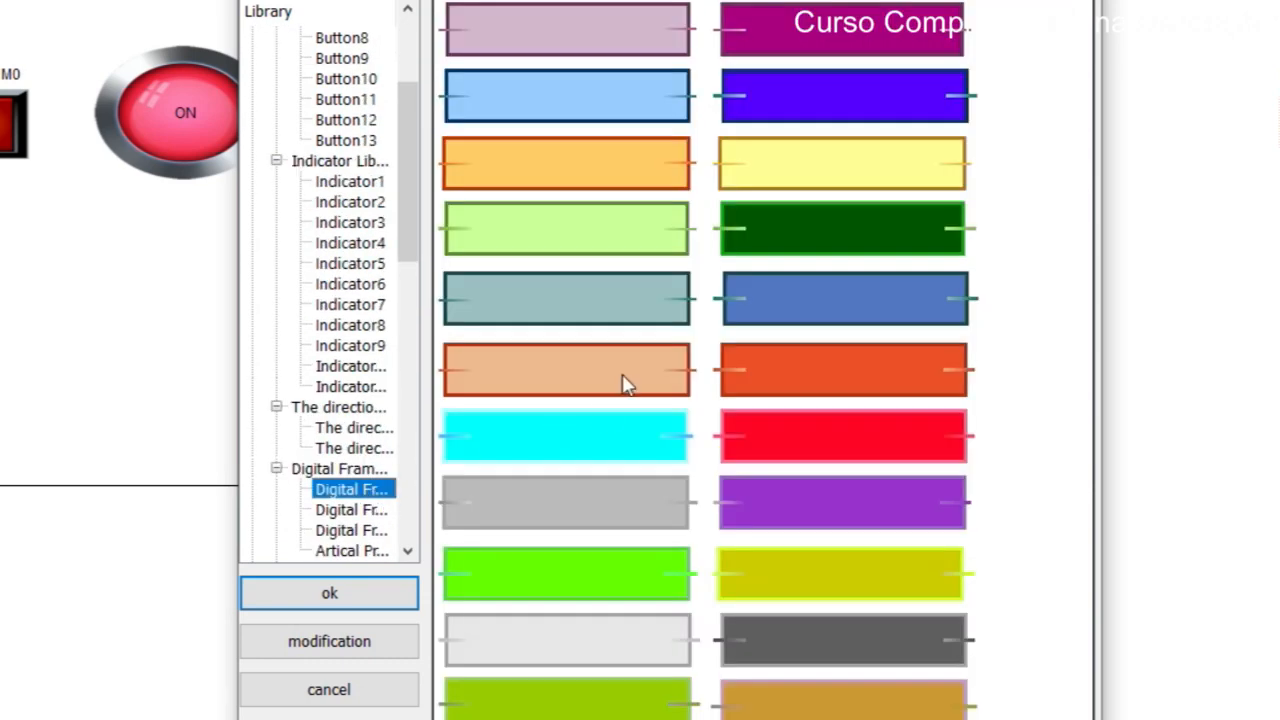
click(591, 250)
click(343, 598)
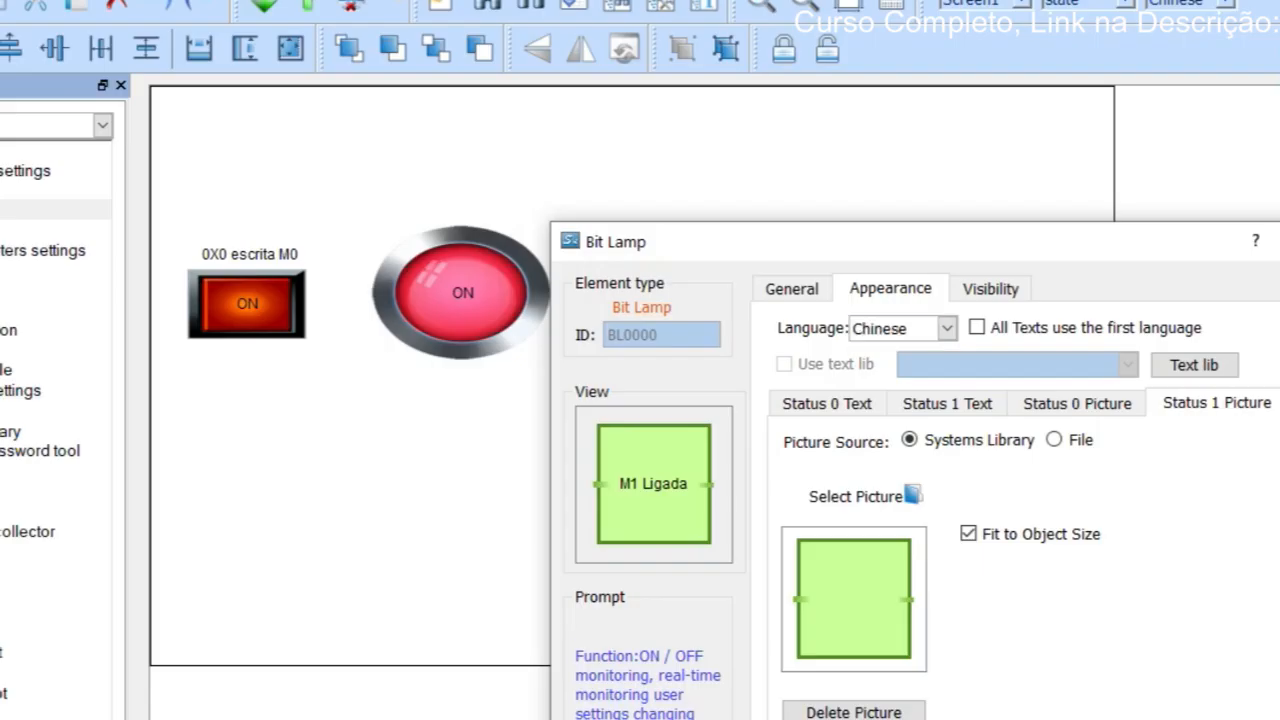
click(803, 649)
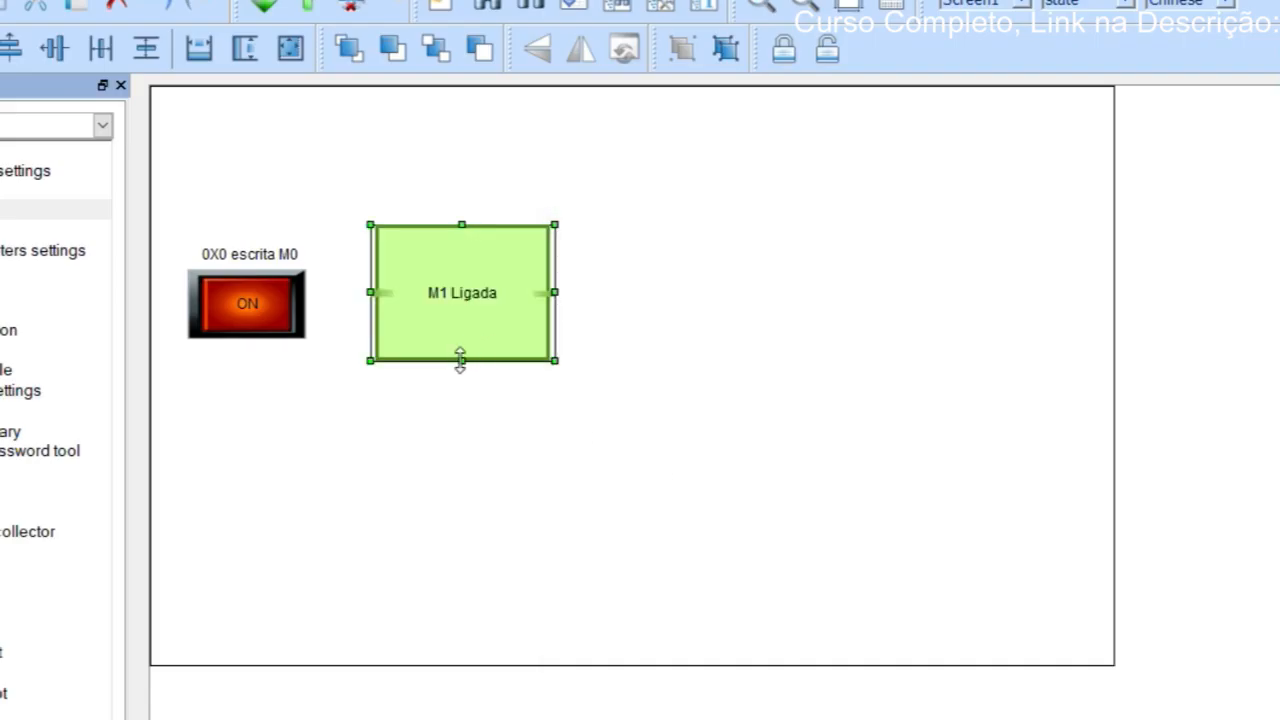
Shrink the bit lamp to the switch's height, align it beside the switch, and place a copy of the "0X0 escrita M0" label above it
drag(461, 361, 459, 306)
drag(473, 272, 457, 319)
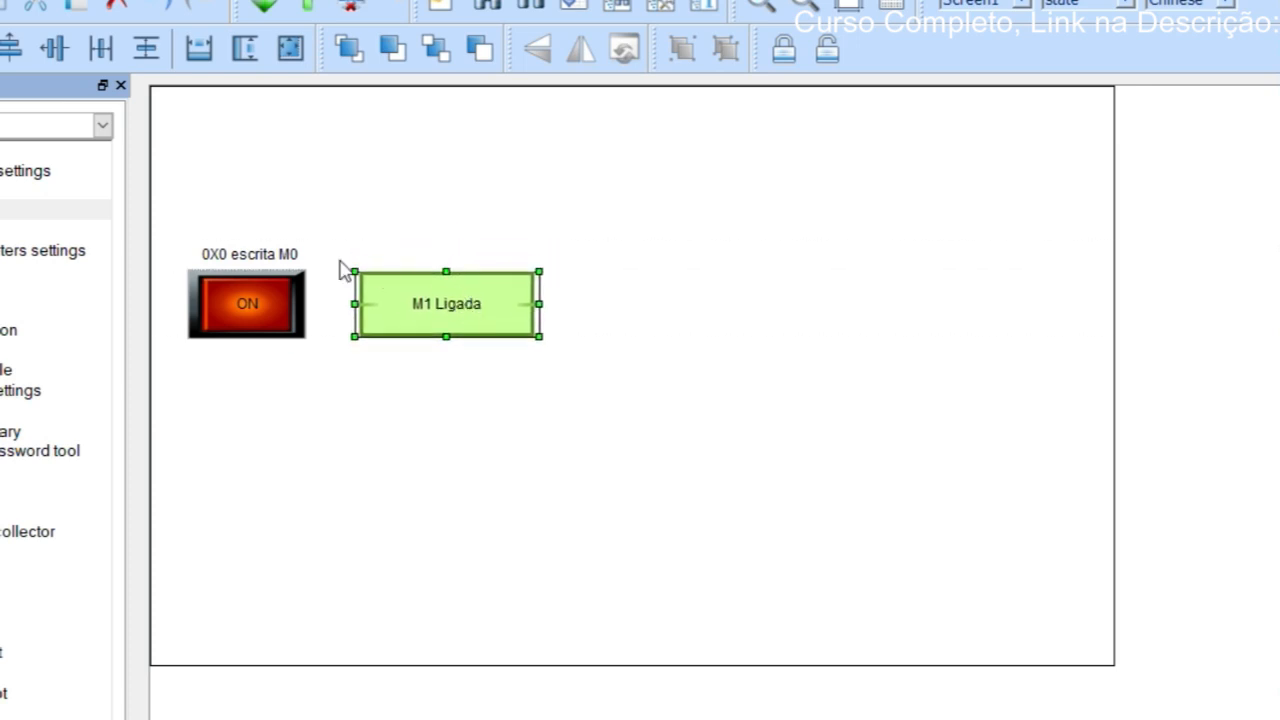
click(282, 252)
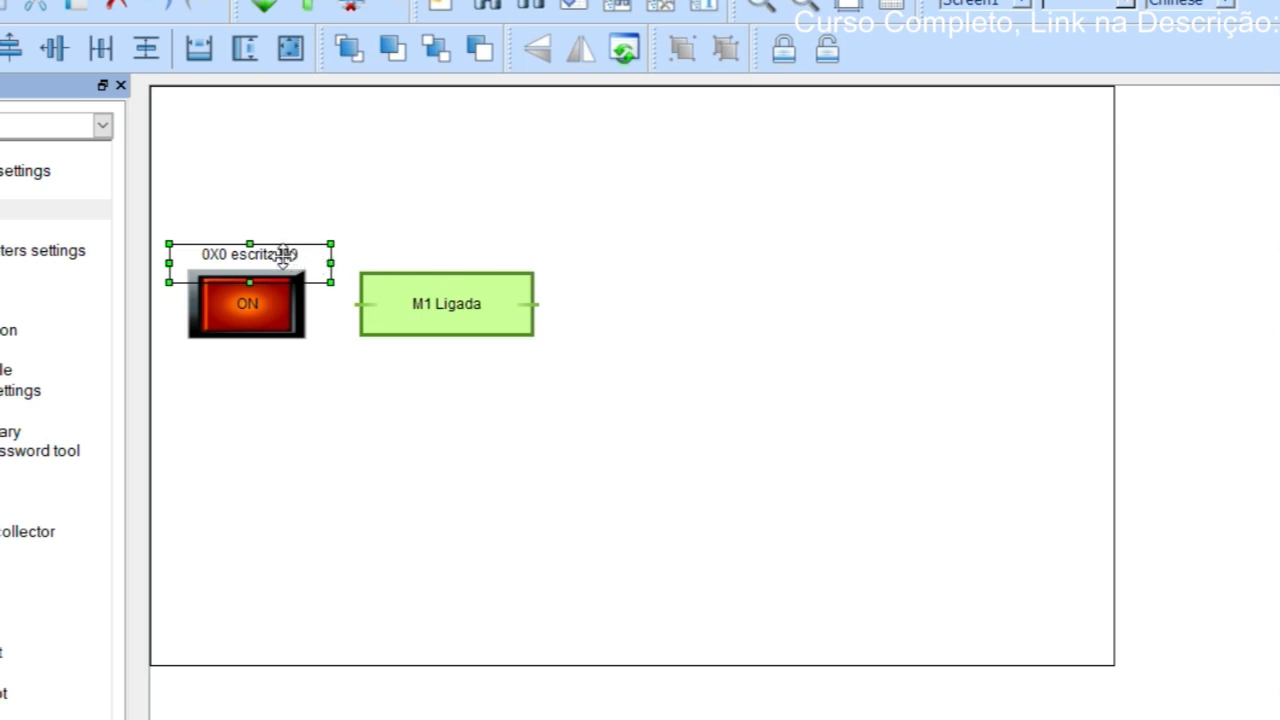
drag(285, 256, 488, 252)
click(697, 252)
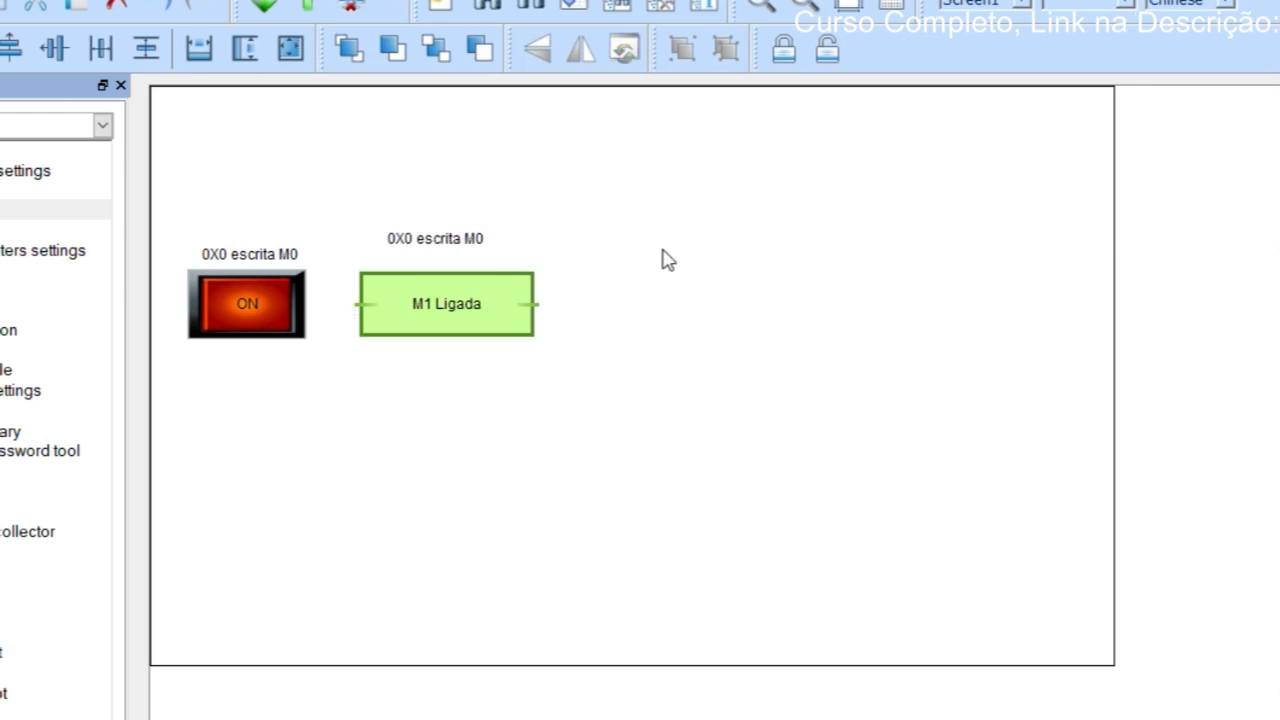
Change the copied label's text to "0X1 Leitura M1" and position it directly above the bit lamp
double_click(448, 240)
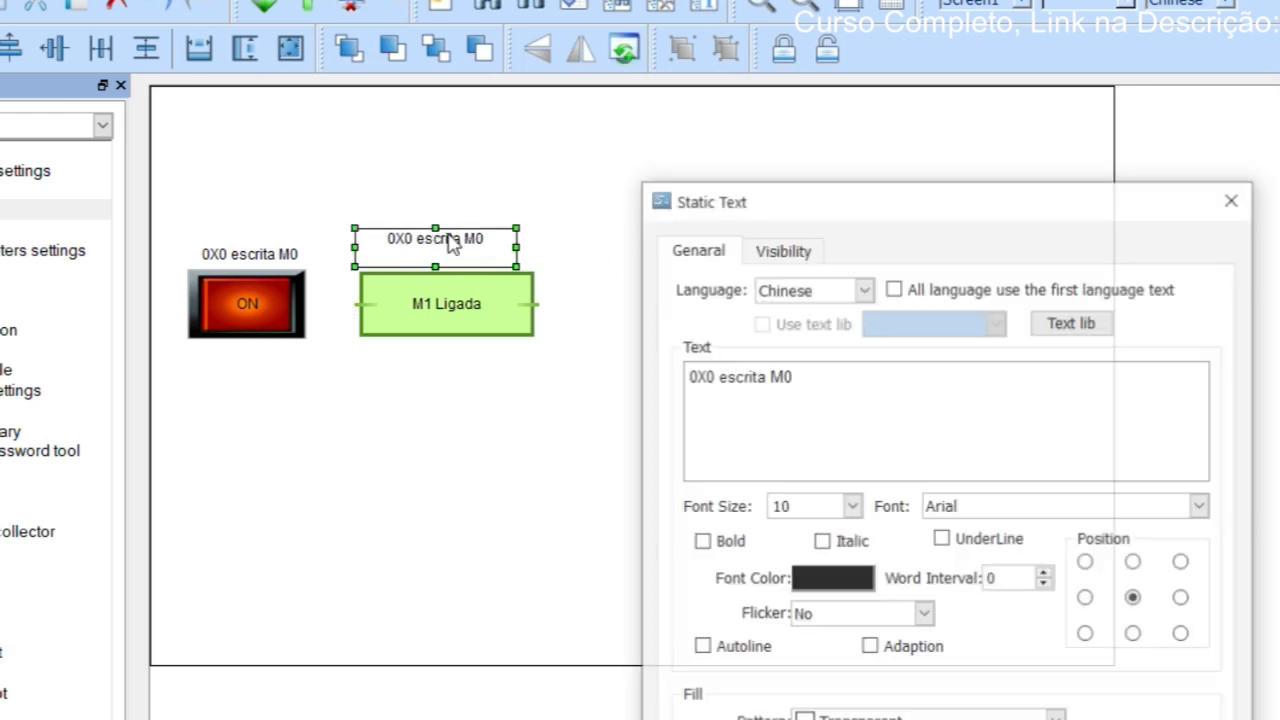
drag(705, 375, 714, 376)
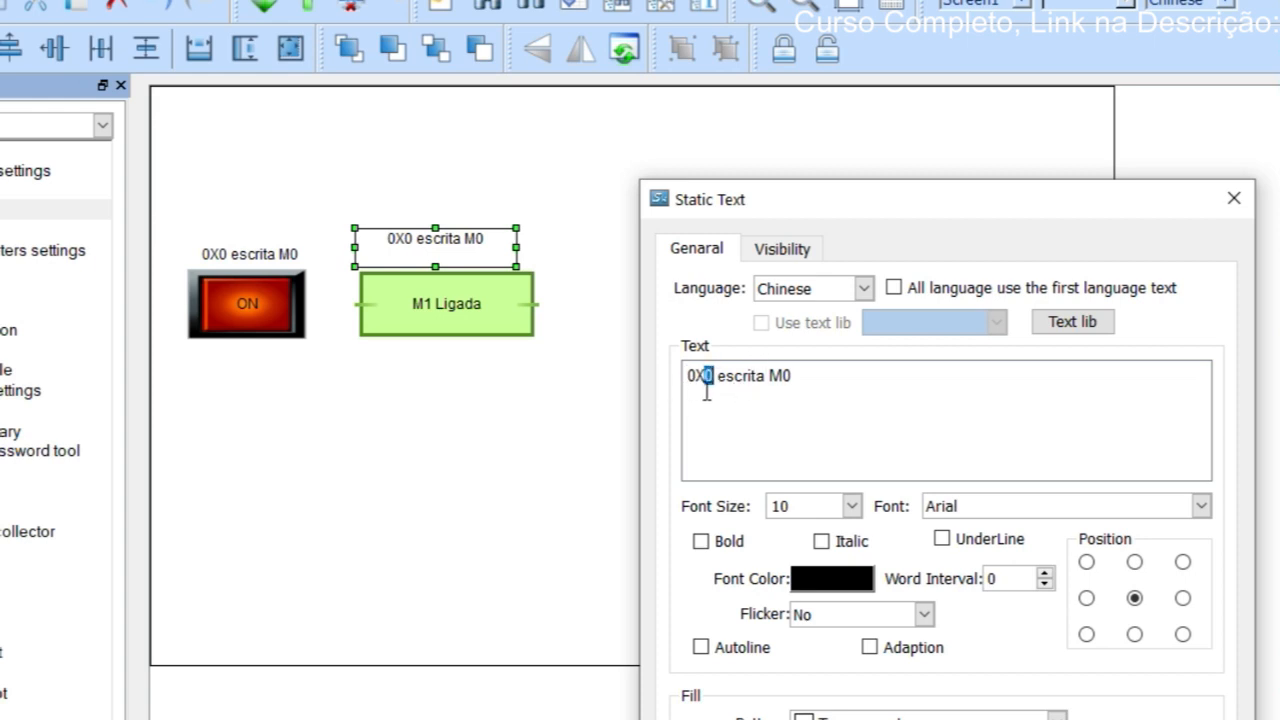
text(1)
double_click(735, 375)
text(Leitura)
click(1000, 718)
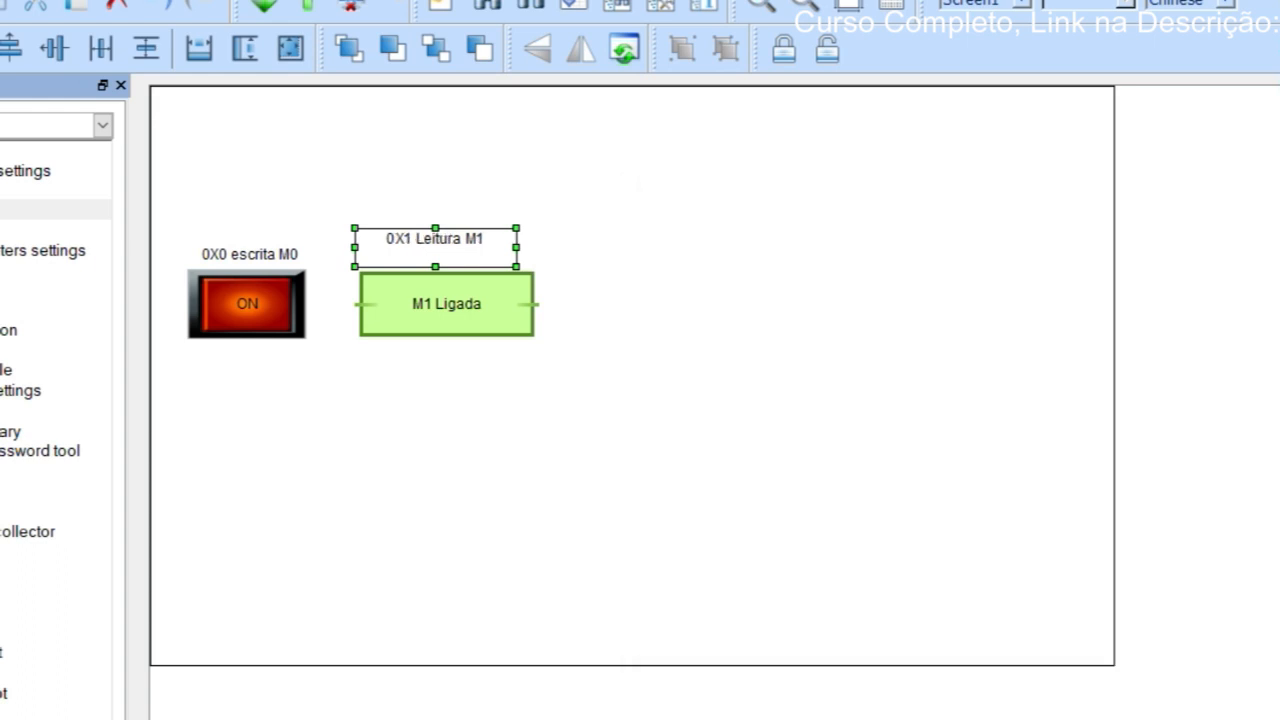
mouse_move(448, 254)
mouse_down()
mouse_move(472, 263)
mouse_move(454, 274)
mouse_up()
click(509, 189)
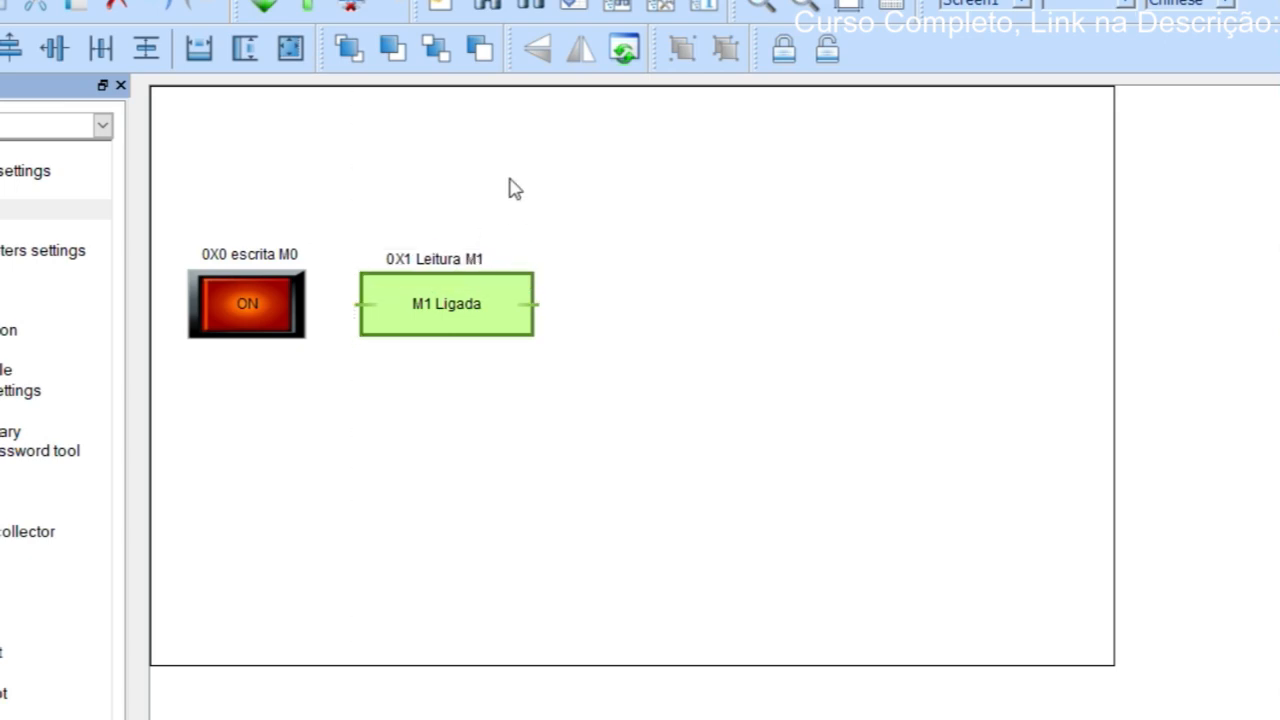
Save the project and run the online simulation of the HMI screen
click(301, 24)
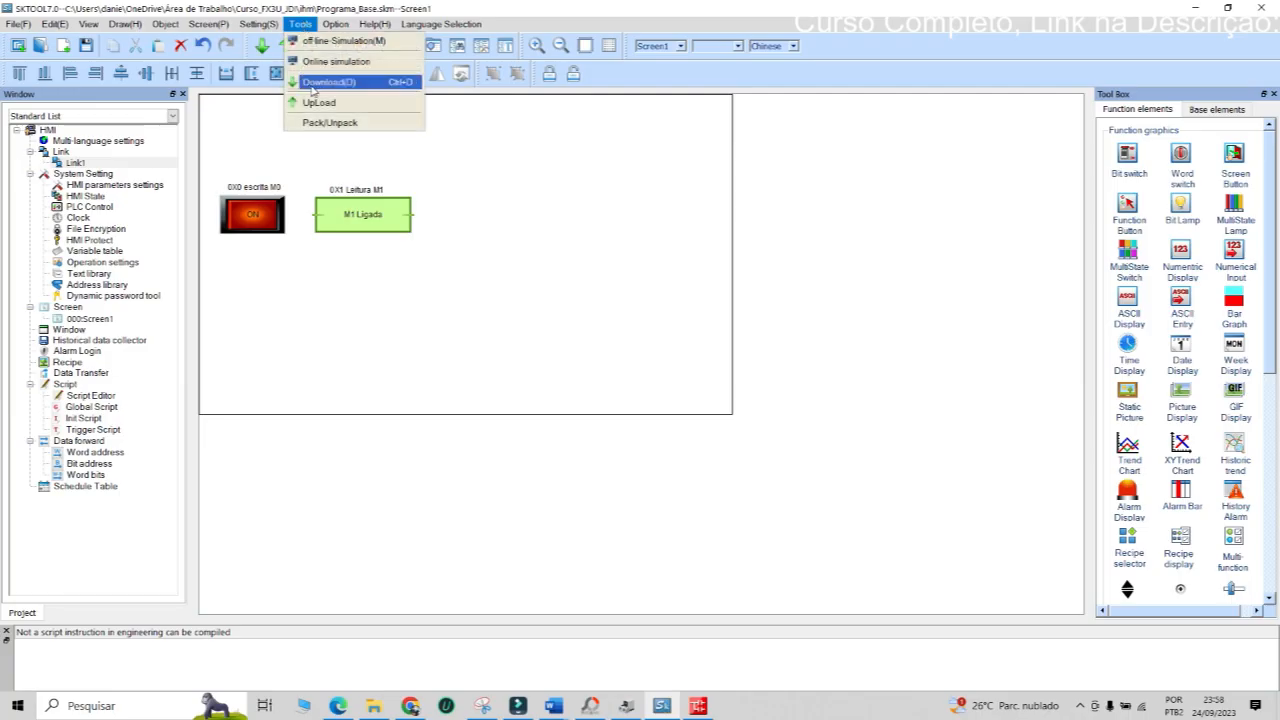
click(345, 41)
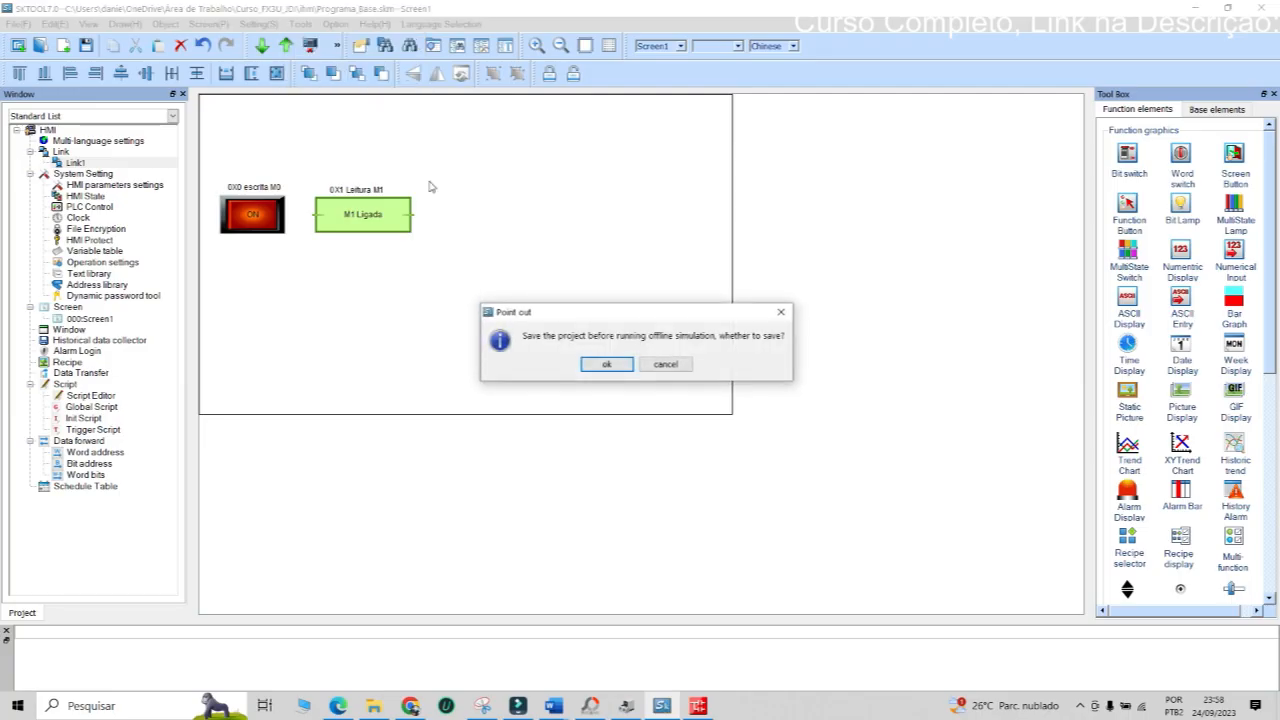
click(606, 364)
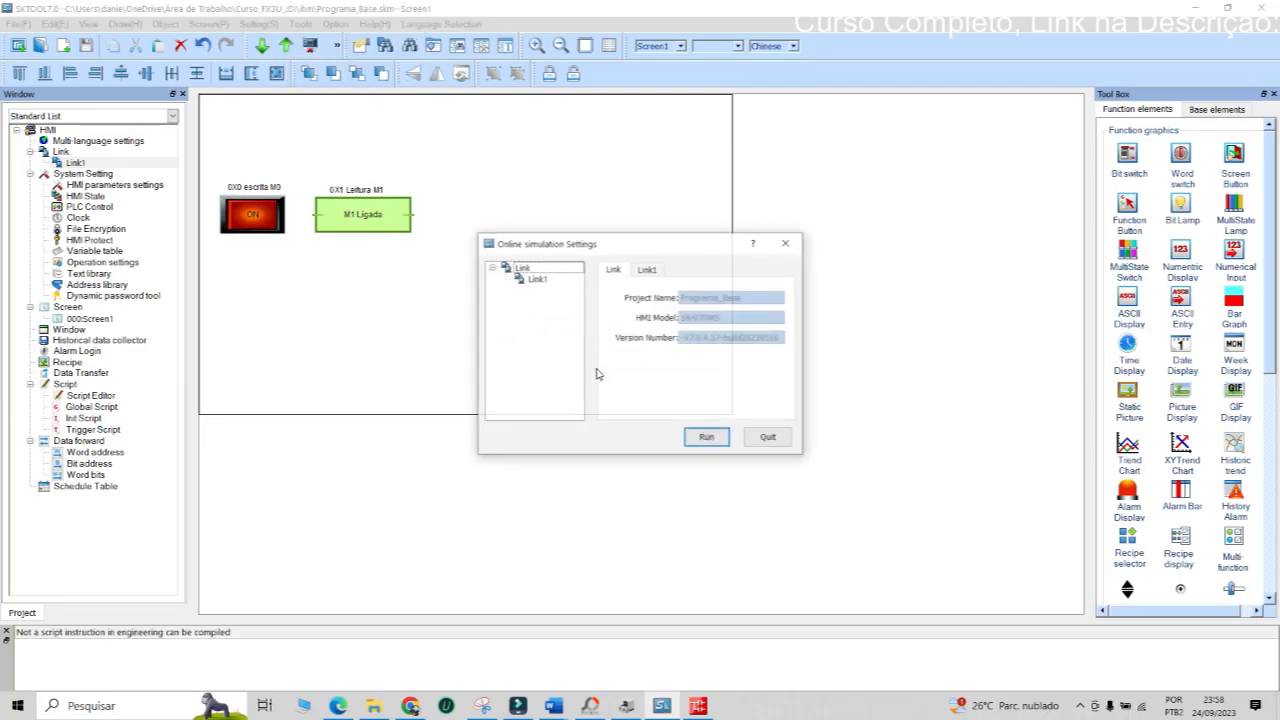
click(707, 437)
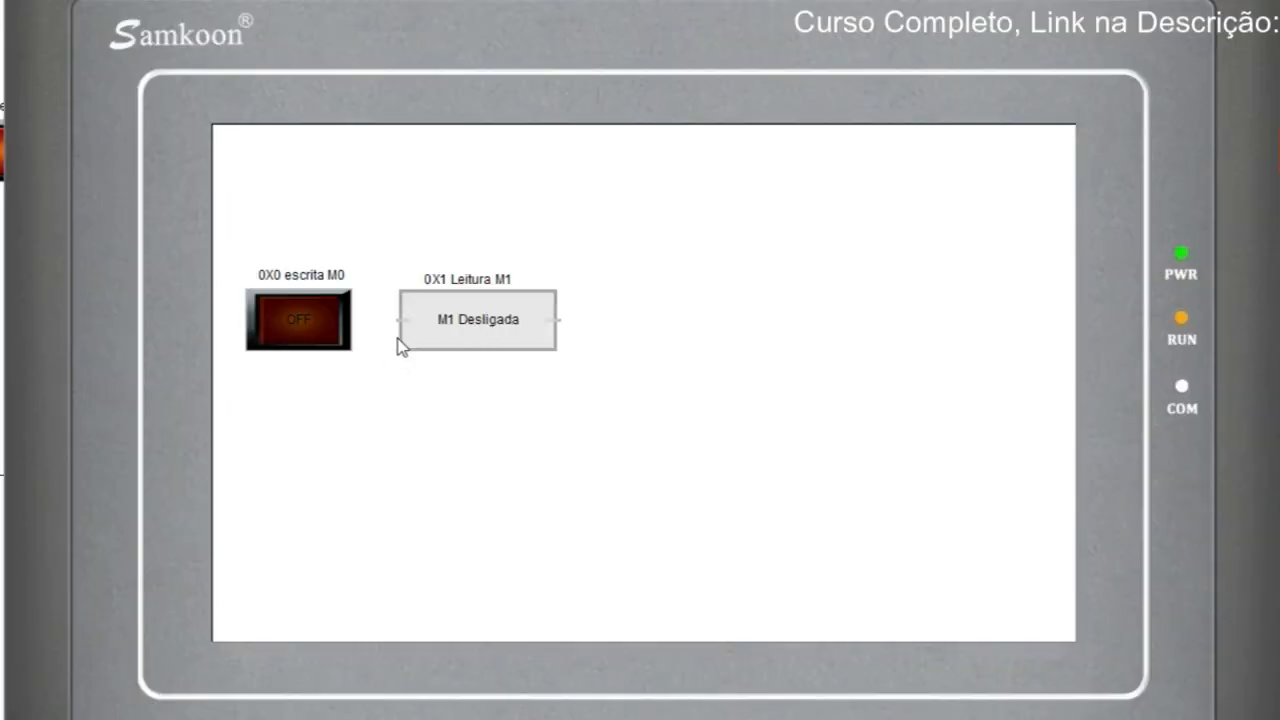
Test the M0 switch by toggling it on and off in the simulation, and check the ladder monitor in GX Works2 before returning to SKTOOL
click(306, 340)
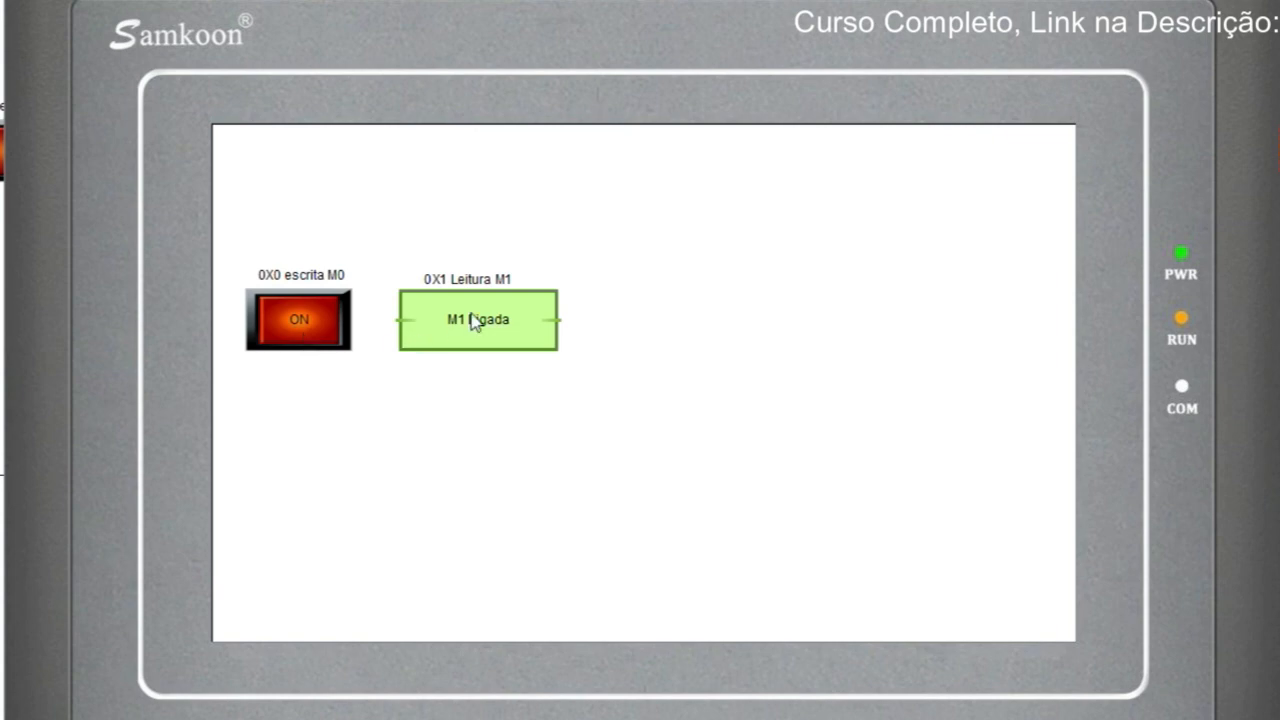
click(310, 336)
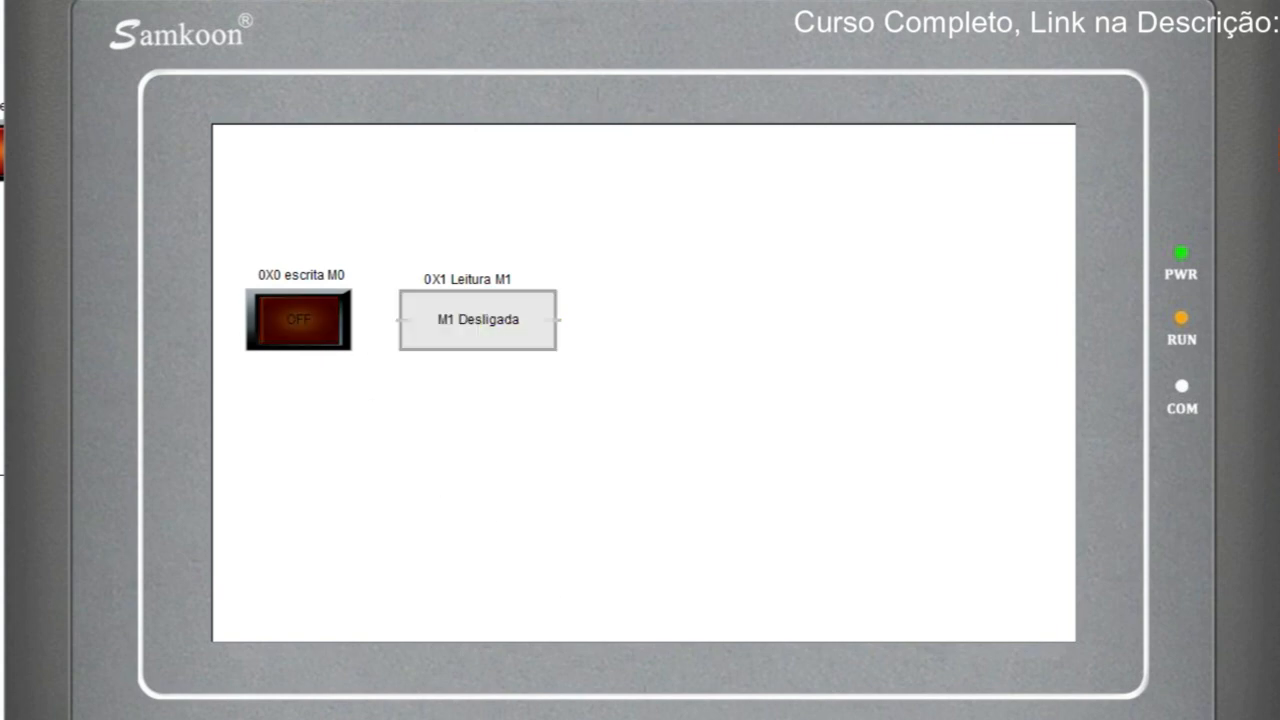
key(alt+Tab)
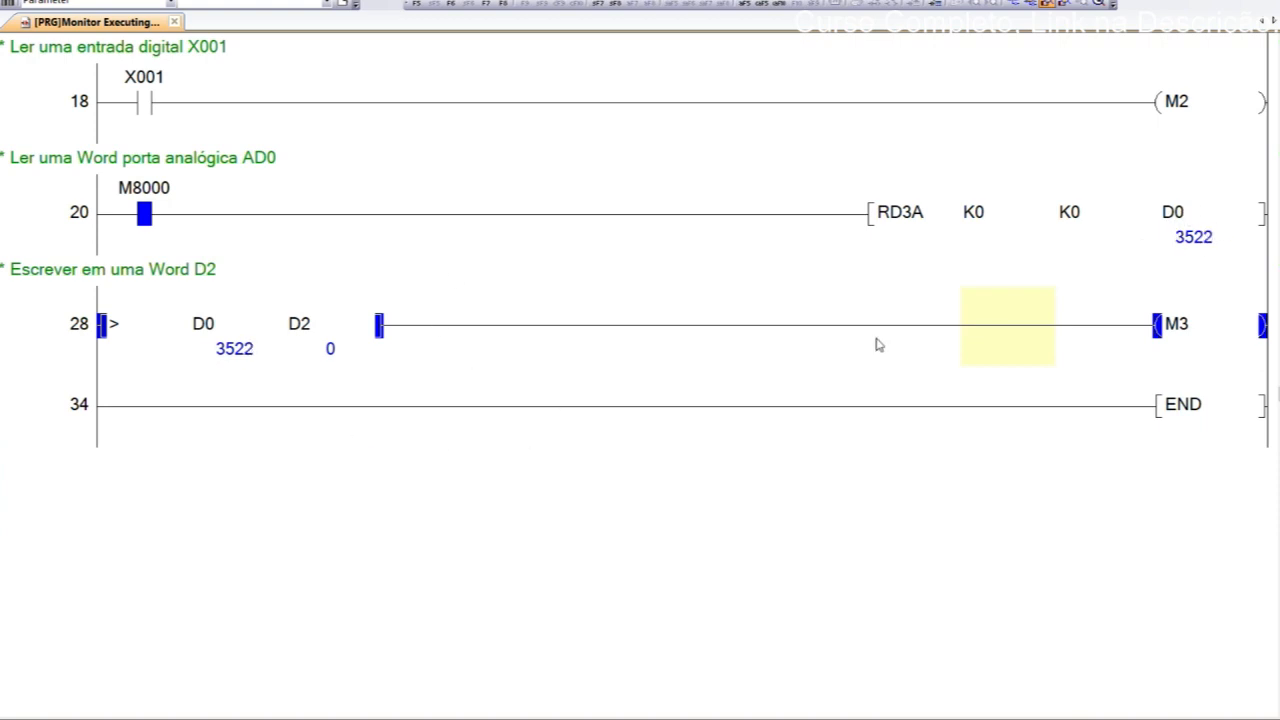
key(alt+Tab)
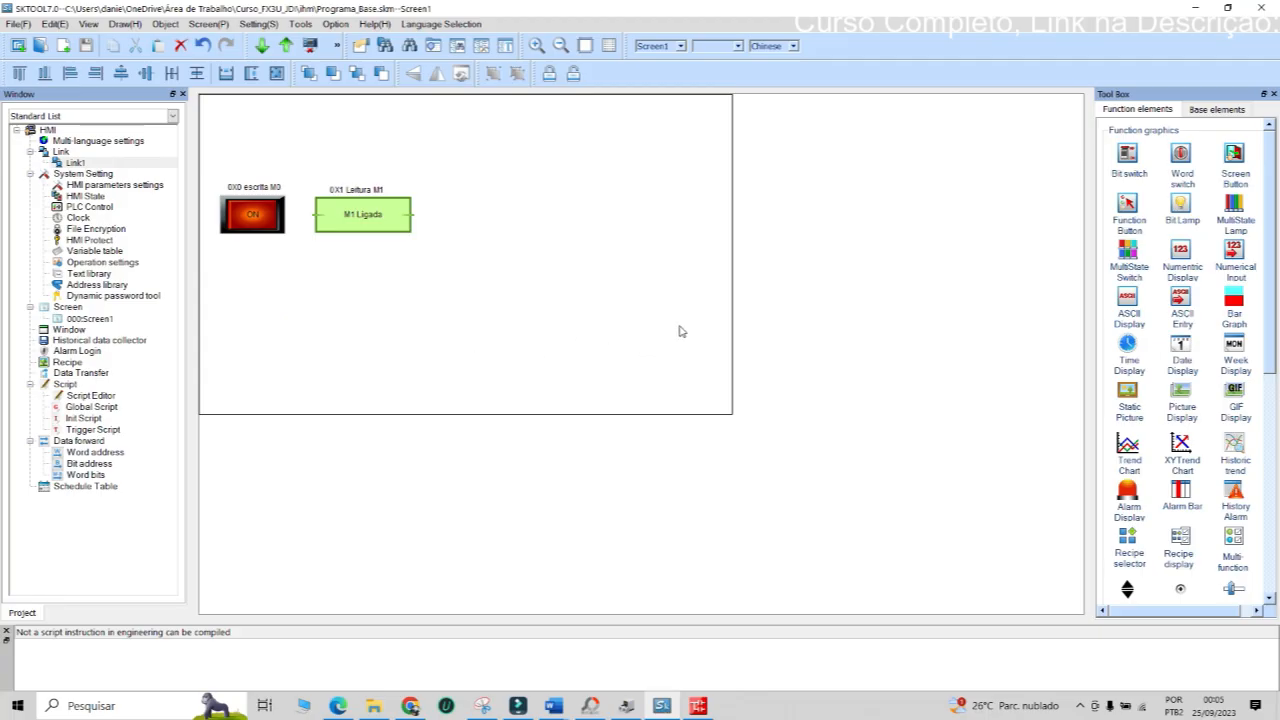
Insert a numeric display and set its monitor address to 3x0 on Link1
click(1184, 258)
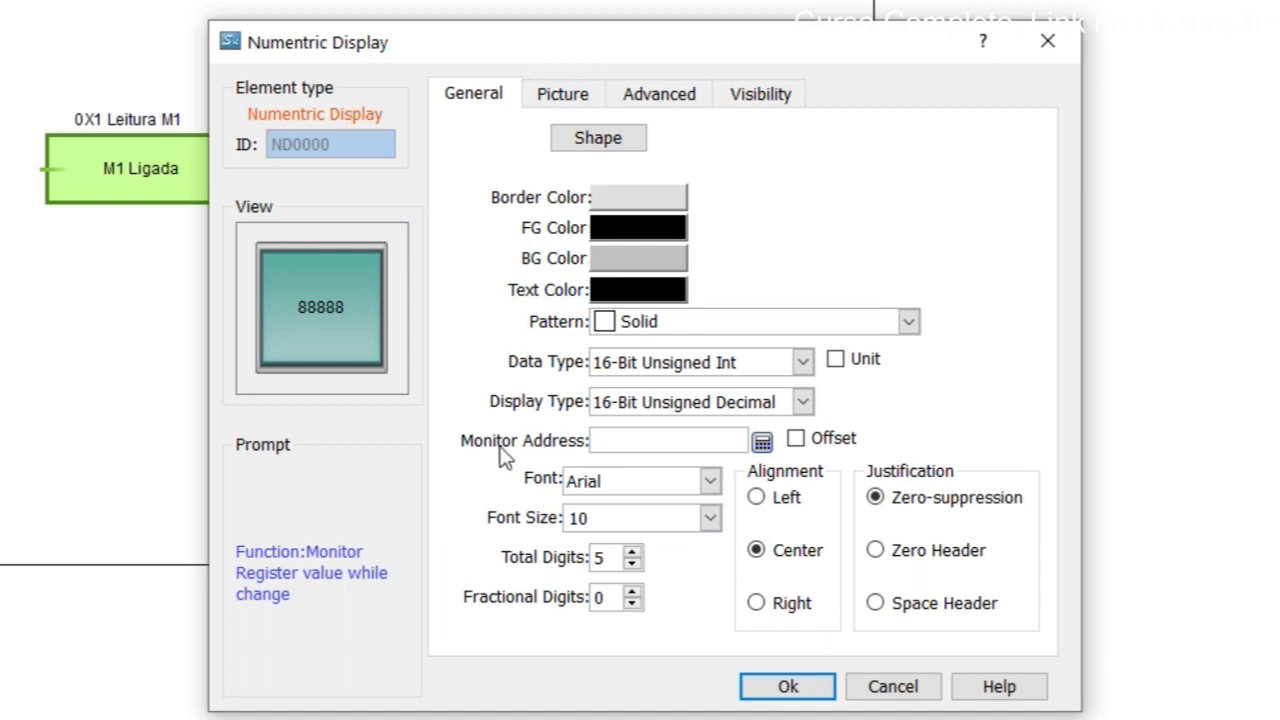
click(762, 442)
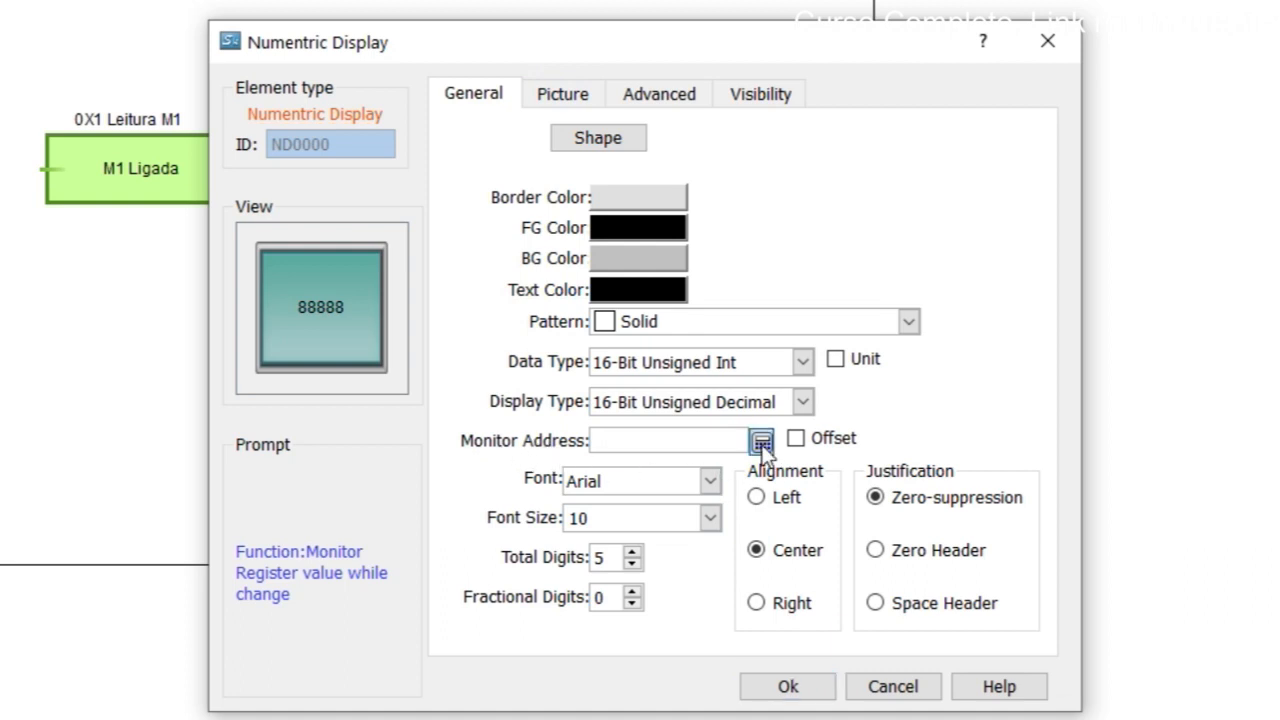
click(658, 314)
click(466, 354)
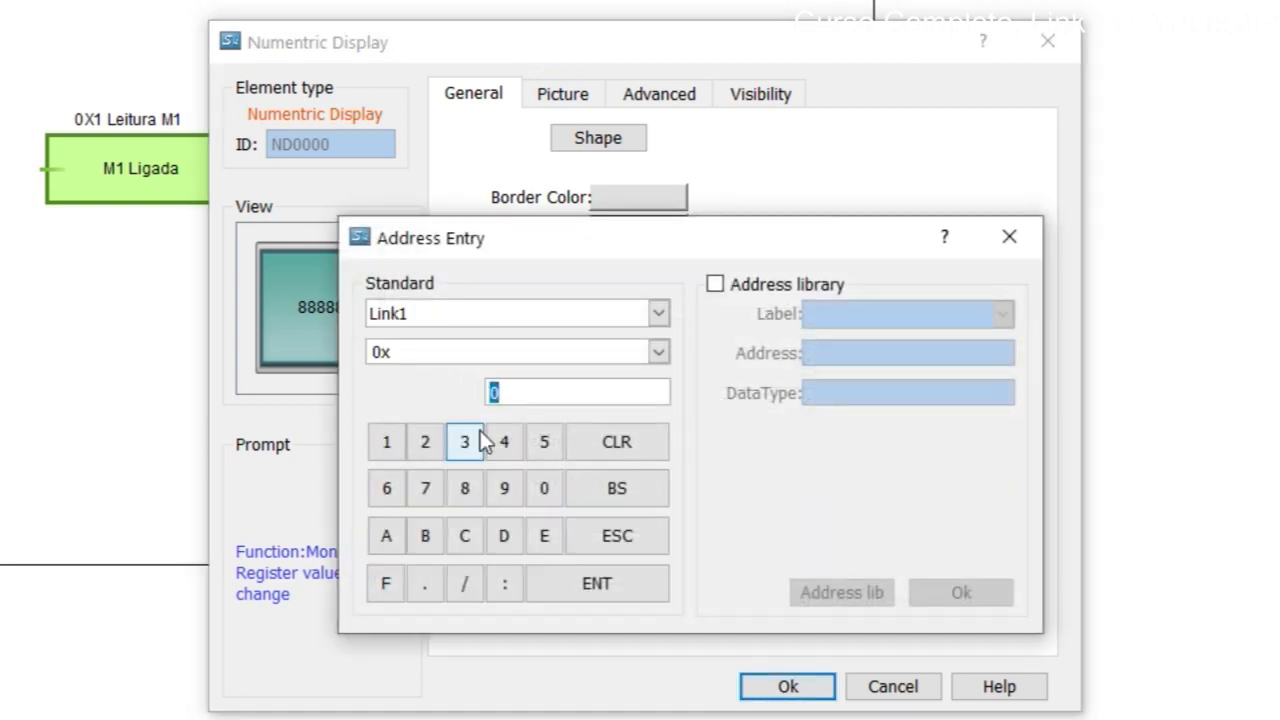
click(659, 352)
click(381, 463)
click(622, 590)
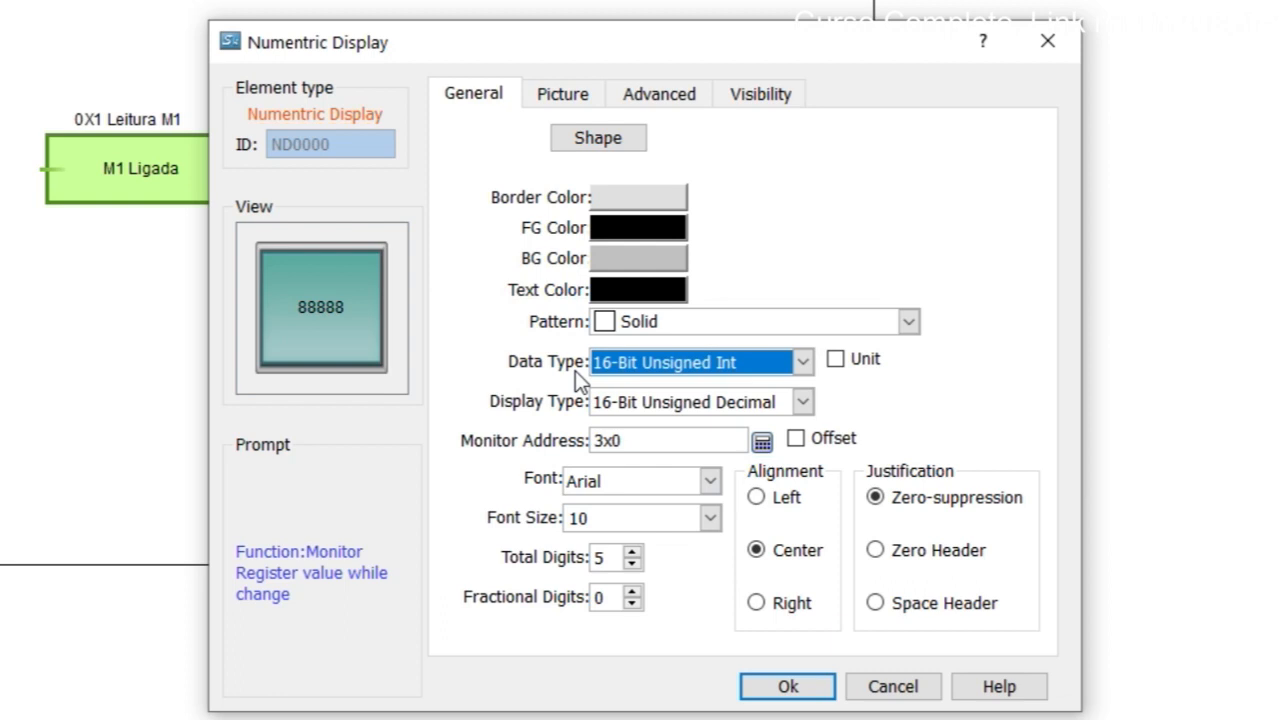
Select 16-Bit Unsigned Int as the numeric display's data type and enable the unit °C
click(803, 363)
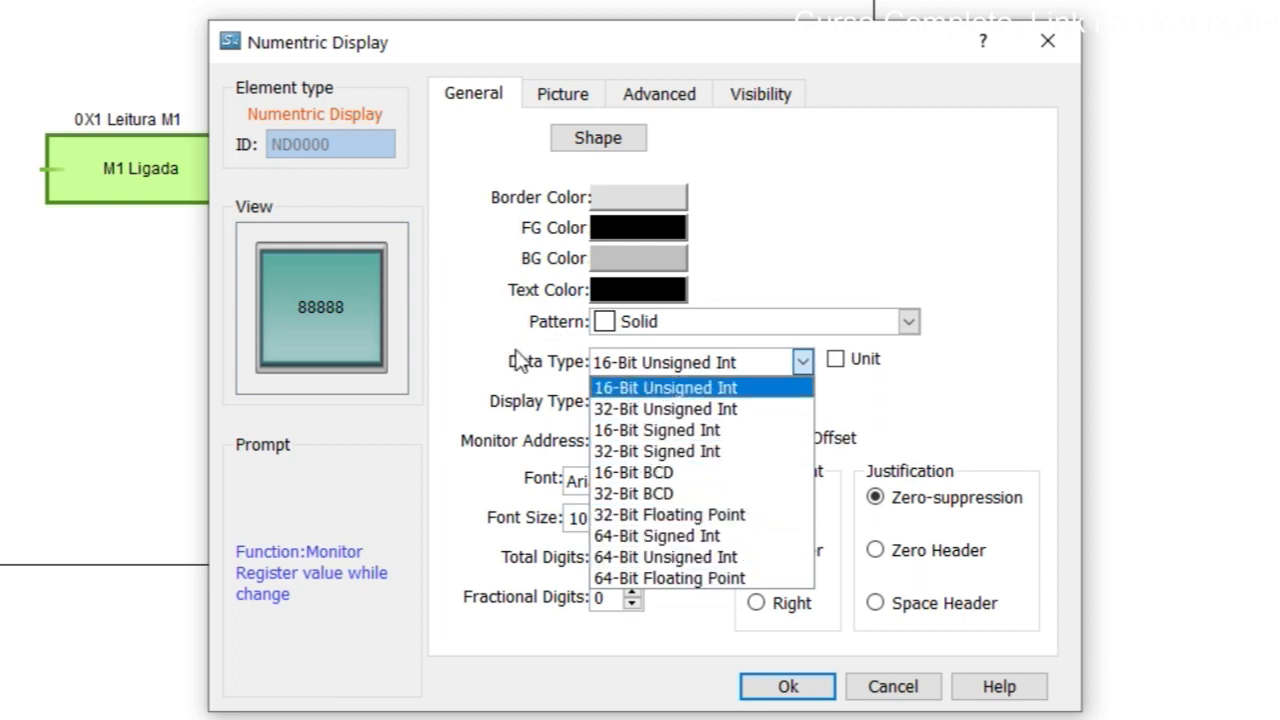
click(690, 388)
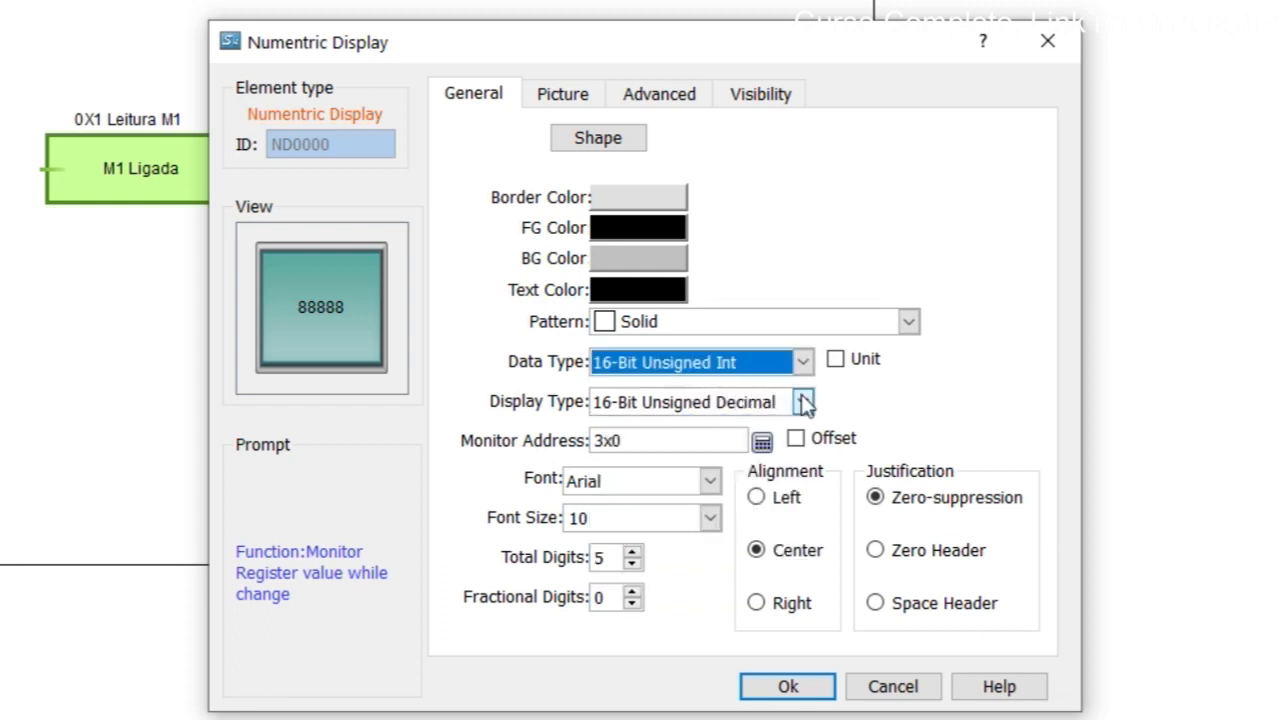
click(841, 364)
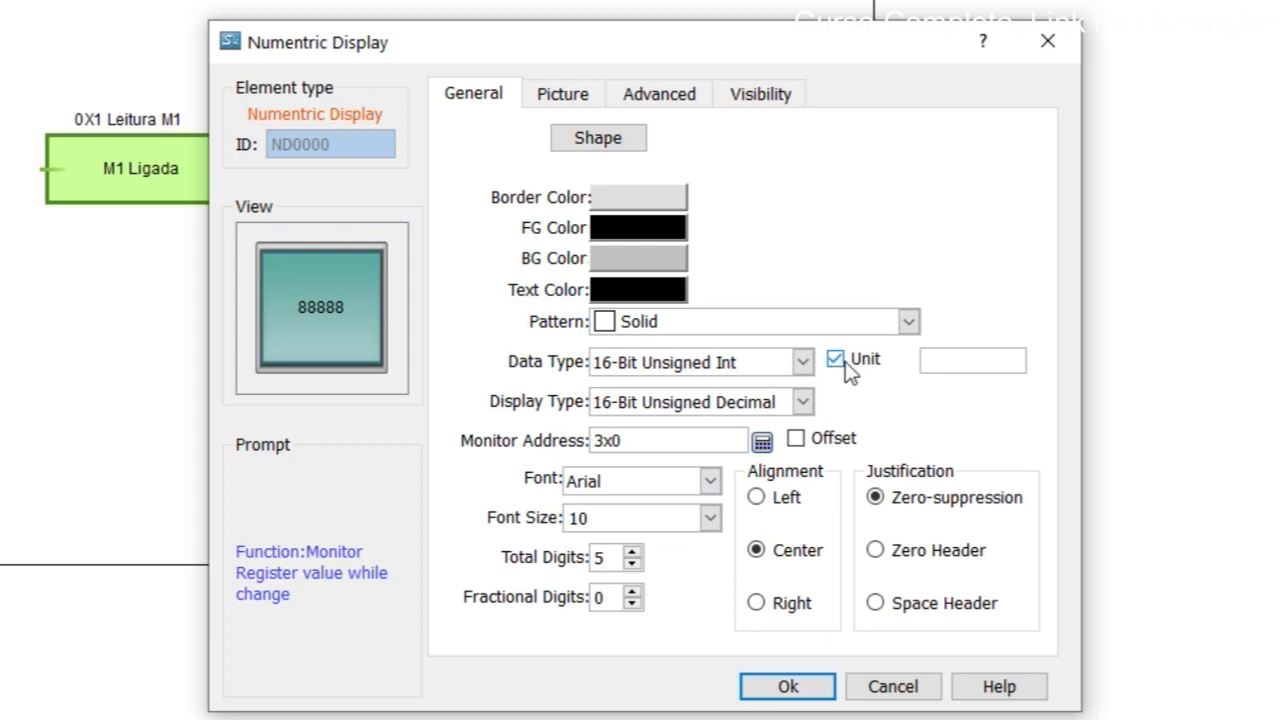
click(982, 362)
text(°C)
key(BackSpace)
key(BackSpace)
text(%)
key(BackSpace)
text(bar)
key(BackSpace)
key(BackSpace)
key(BackSpace)
text(°C)
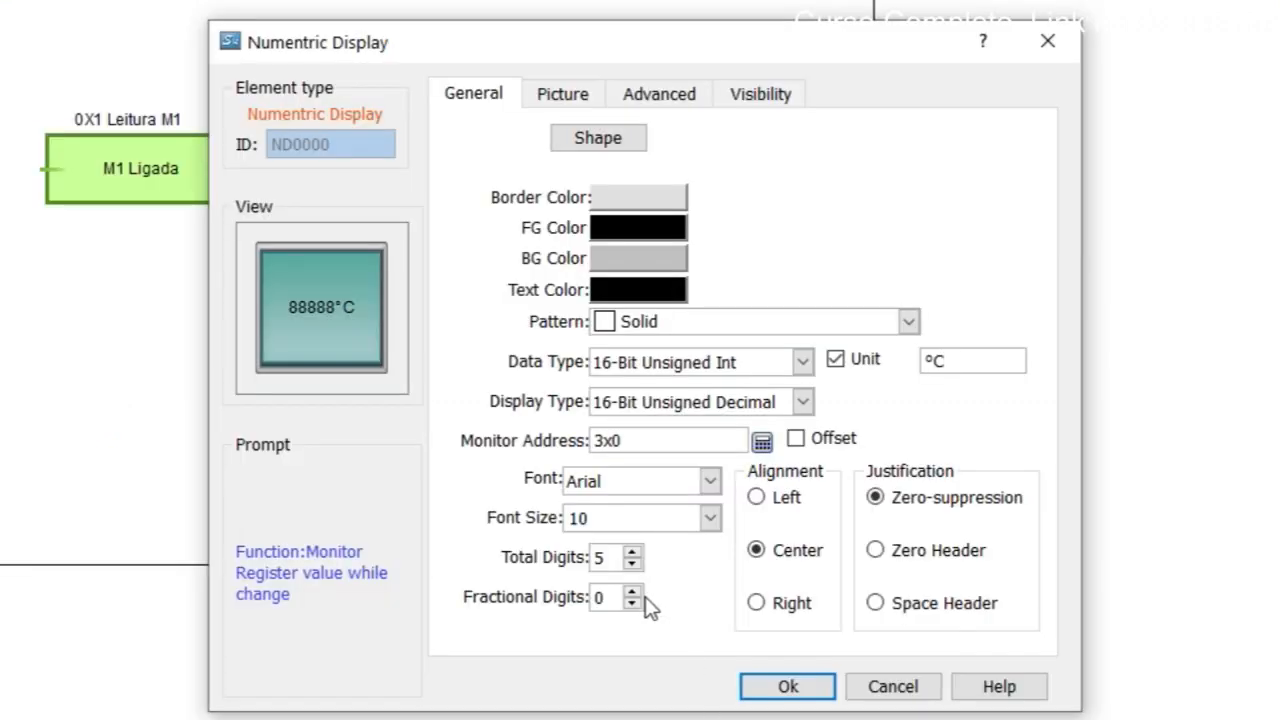
Set the numeric display to 3 total digits and 2 fractional digits
click(632, 563)
click(632, 563)
click(632, 565)
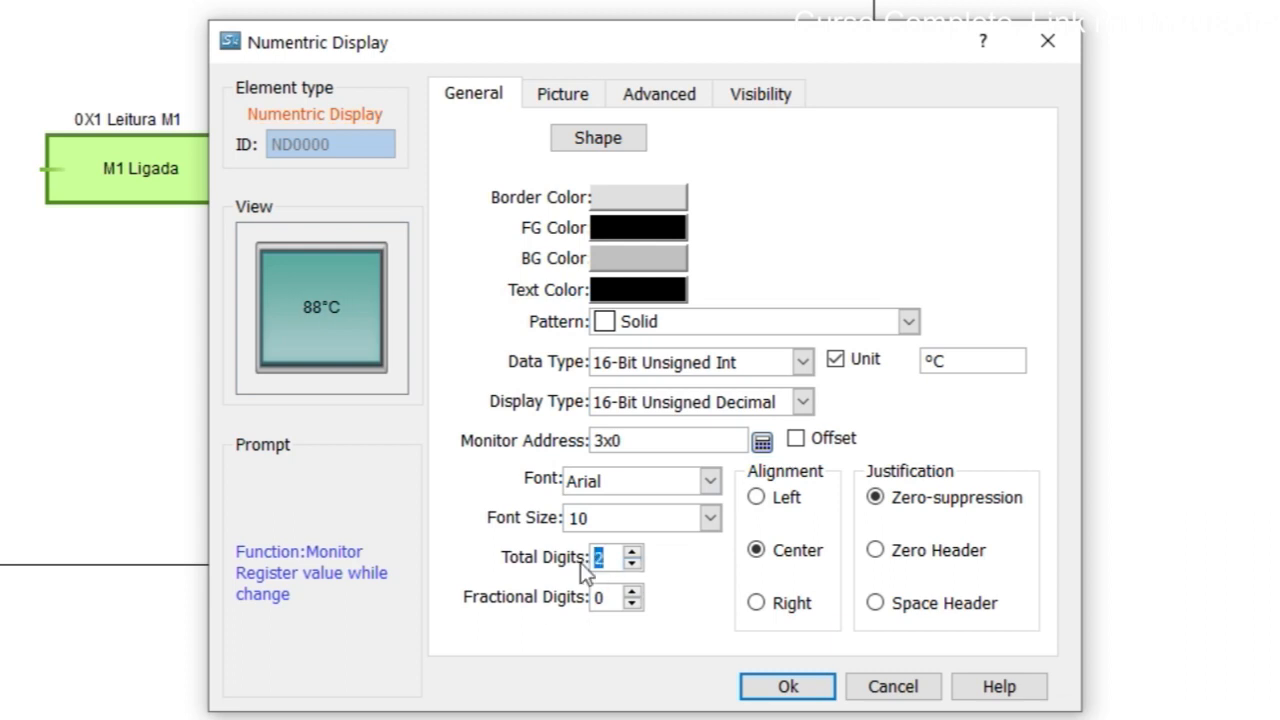
click(632, 553)
click(632, 591)
click(632, 591)
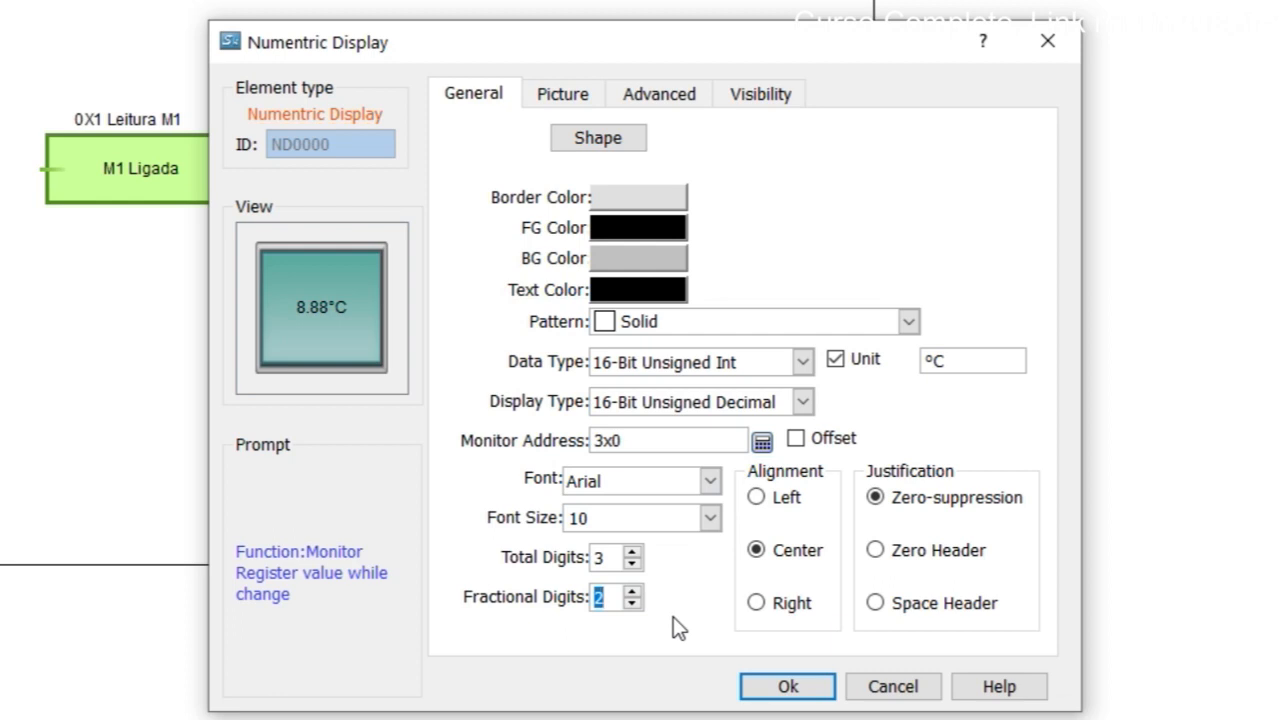
Review the numeric display's picture, accept its properties, and place it beside the bit lamp at a similar height
click(558, 94)
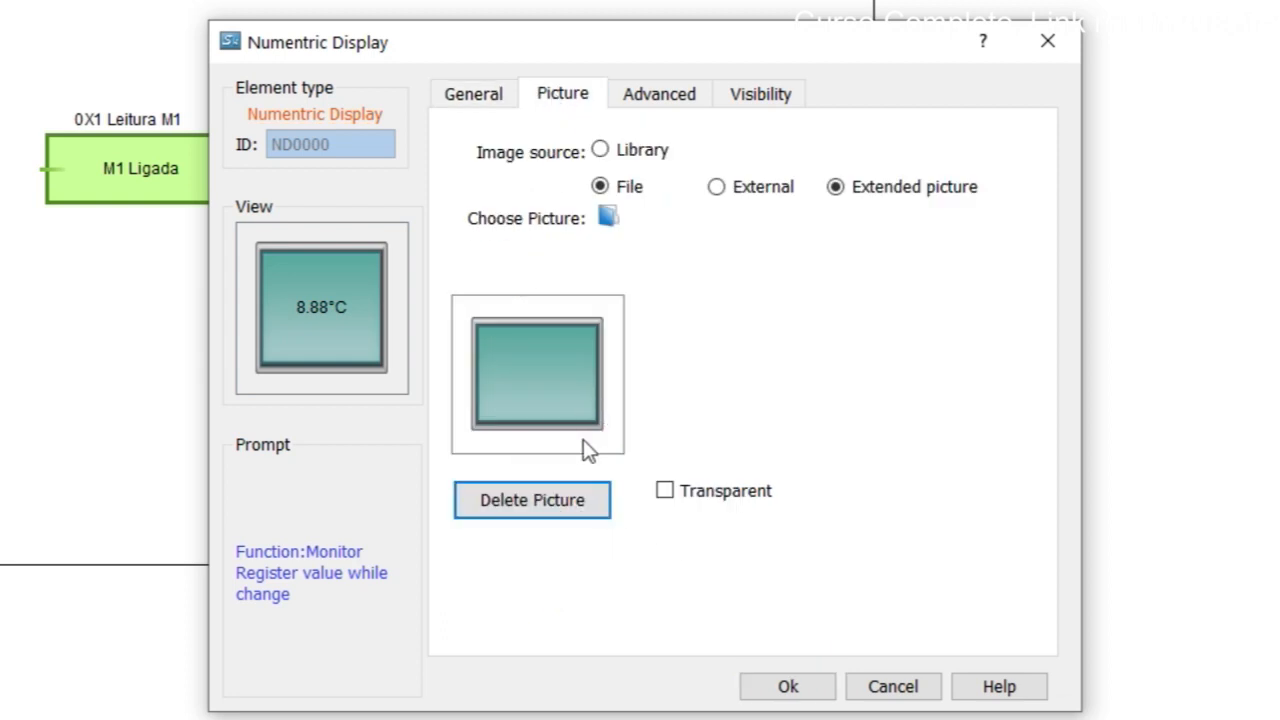
click(787, 688)
drag(265, 140, 591, 212)
drag(486, 169, 453, 170)
Copy the lamp's label above the numeric display and change its text to "3X0 Leitura D0"
click(371, 191)
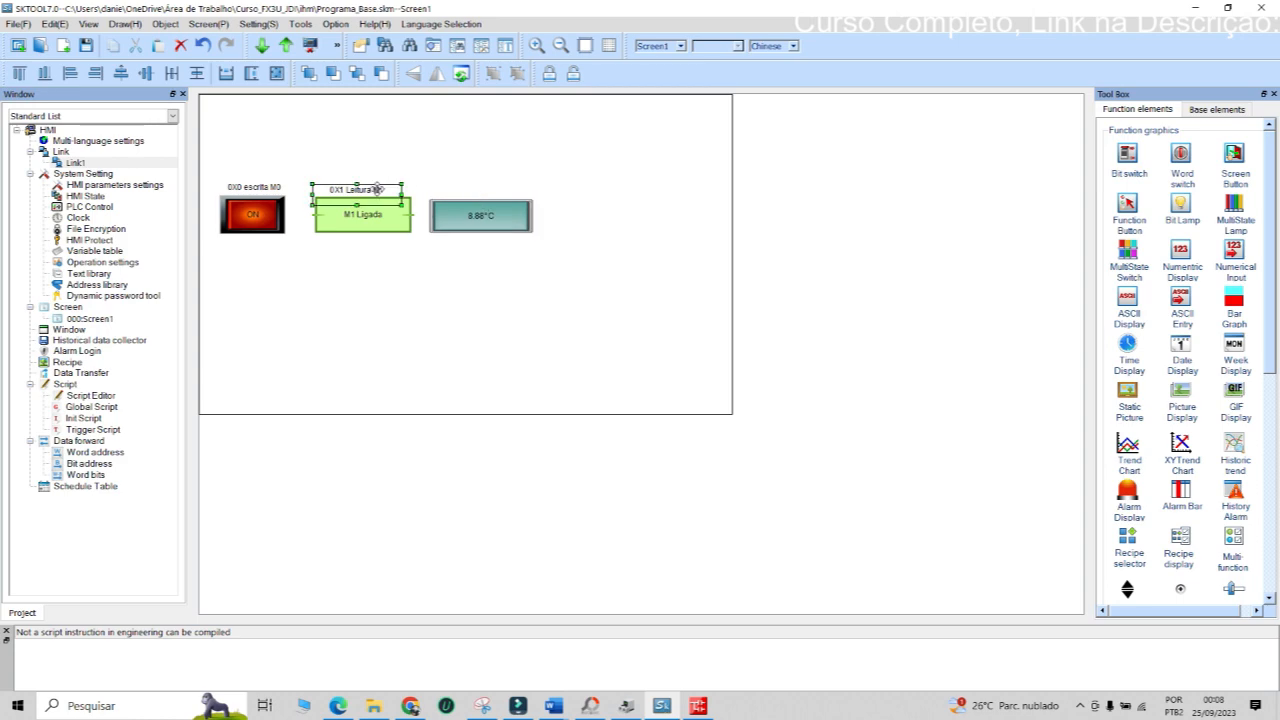
key(ctrl+v)
double_click(474, 190)
drag(554, 254, 537, 254)
text(D0)
click(657, 524)
Save the project, run the online simulation, and reposition the window for comparison with the GX Works2 ladder monitor
click(300, 24)
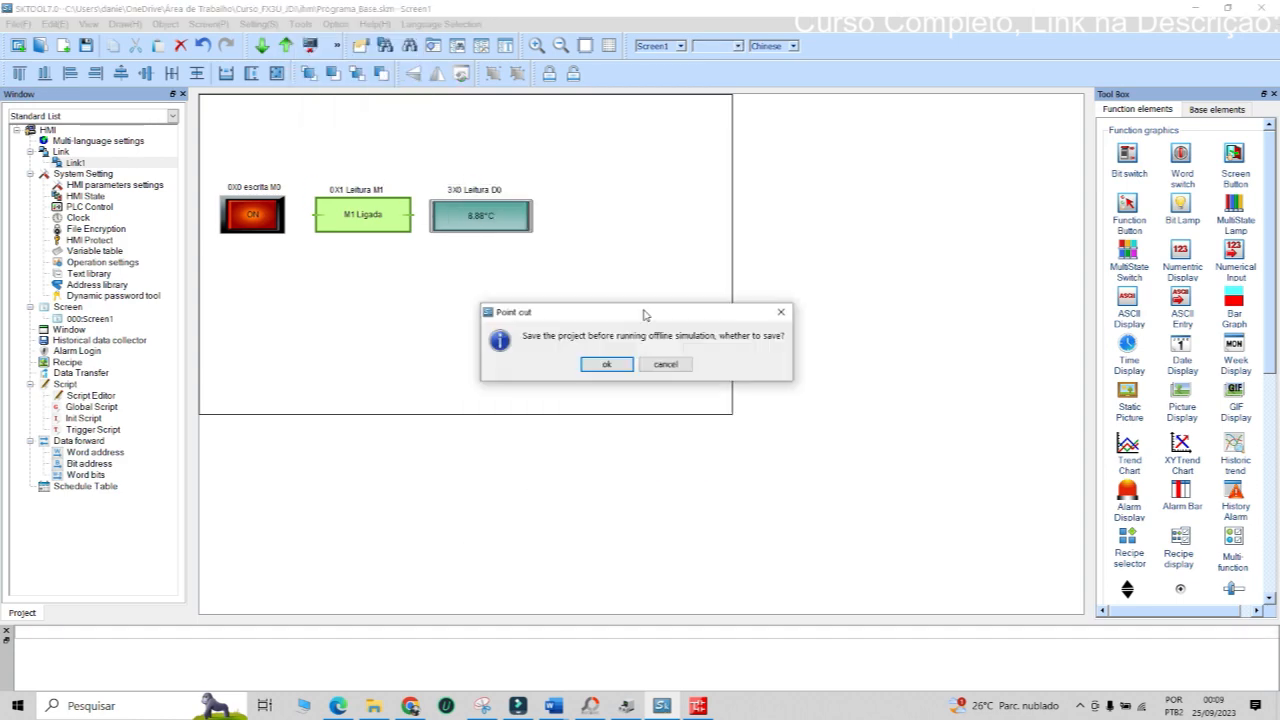
click(337, 61)
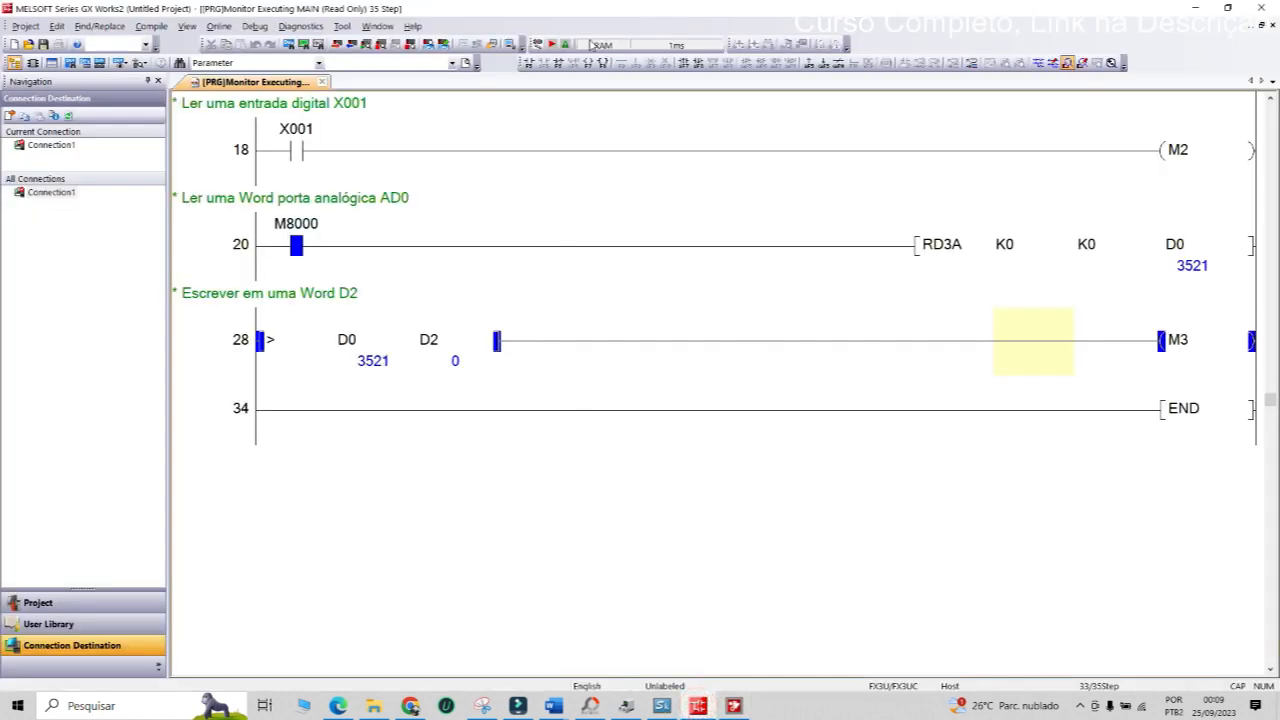
drag(606, 12, 306, 121)
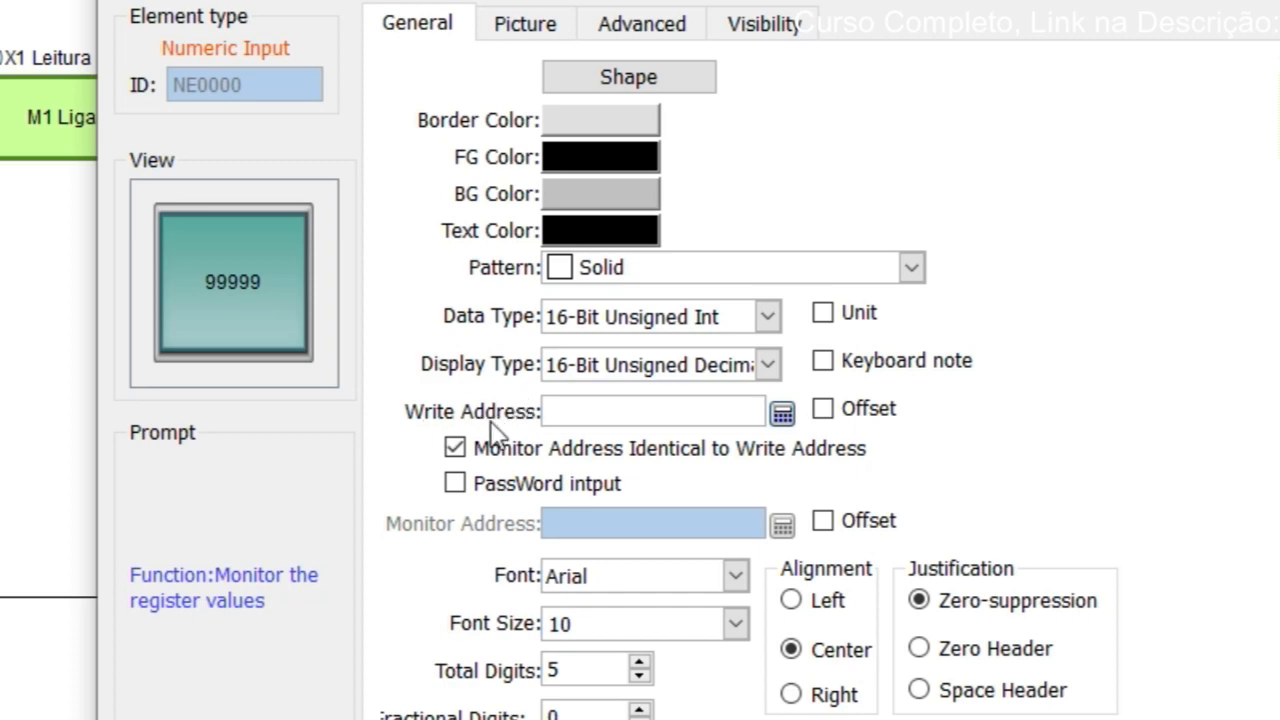
Set the numeric input's write address to 4x2 on Link1
click(782, 413)
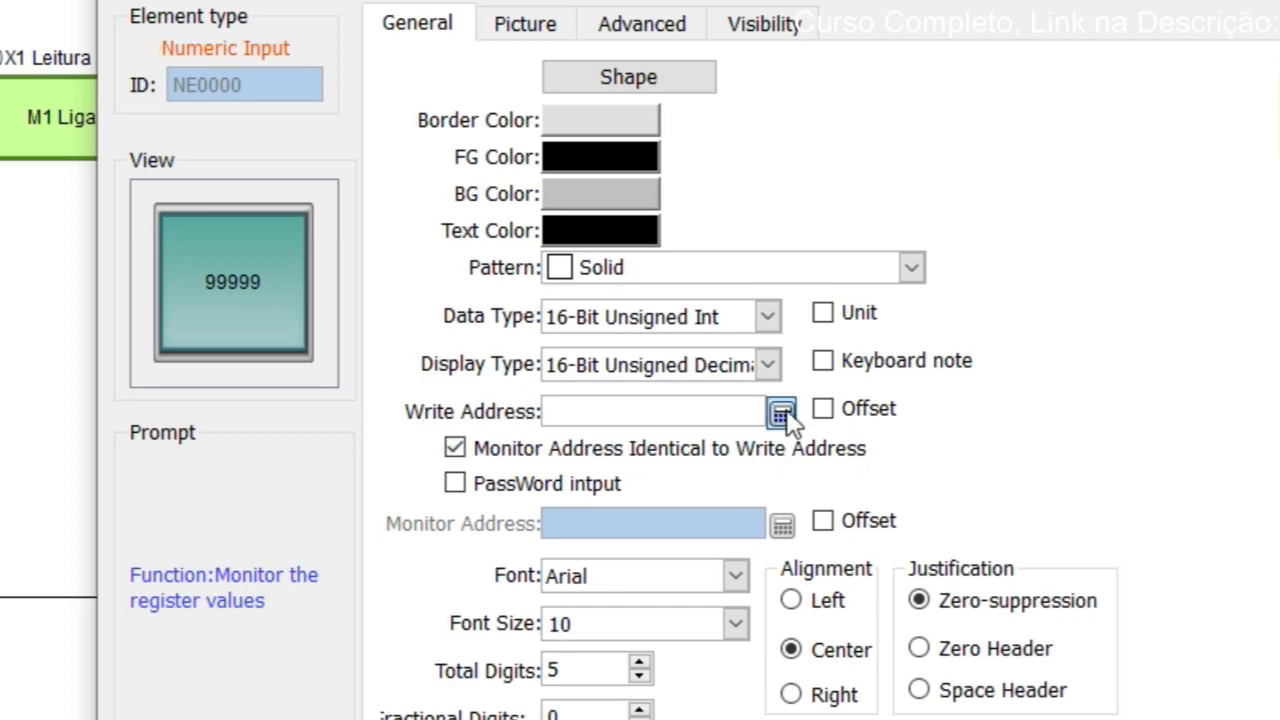
click(690, 292)
click(423, 349)
click(394, 340)
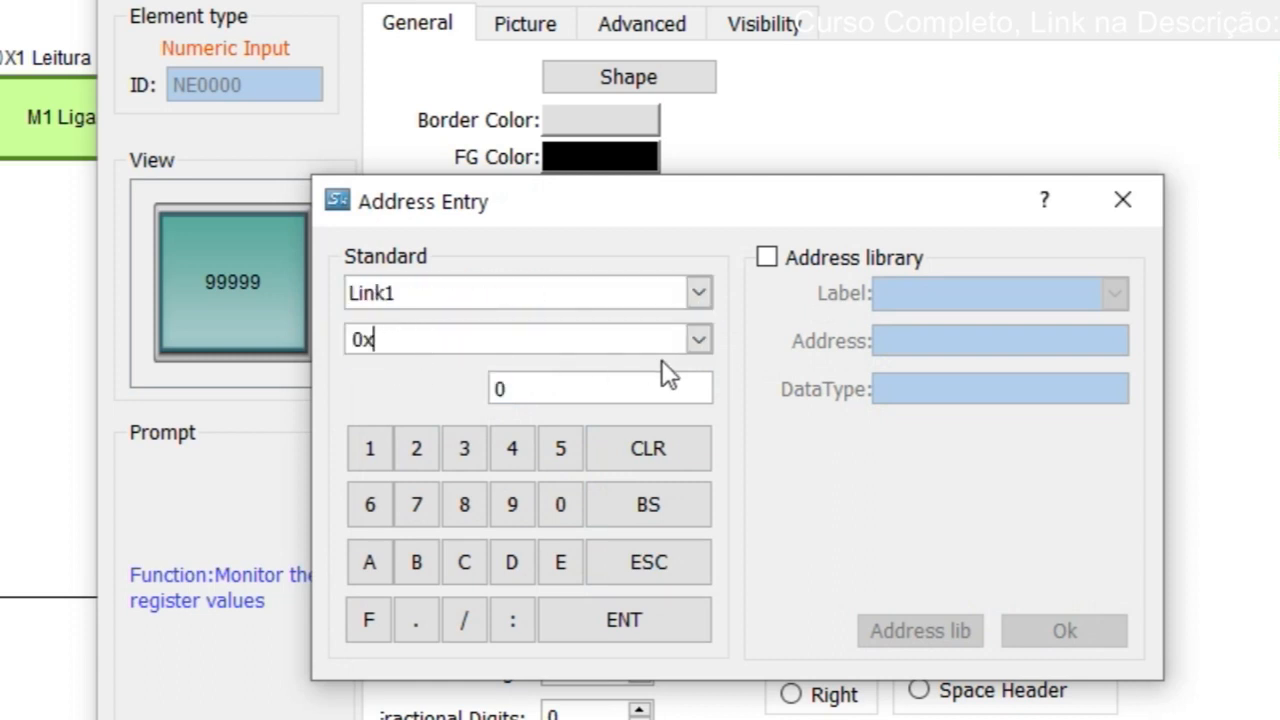
click(697, 341)
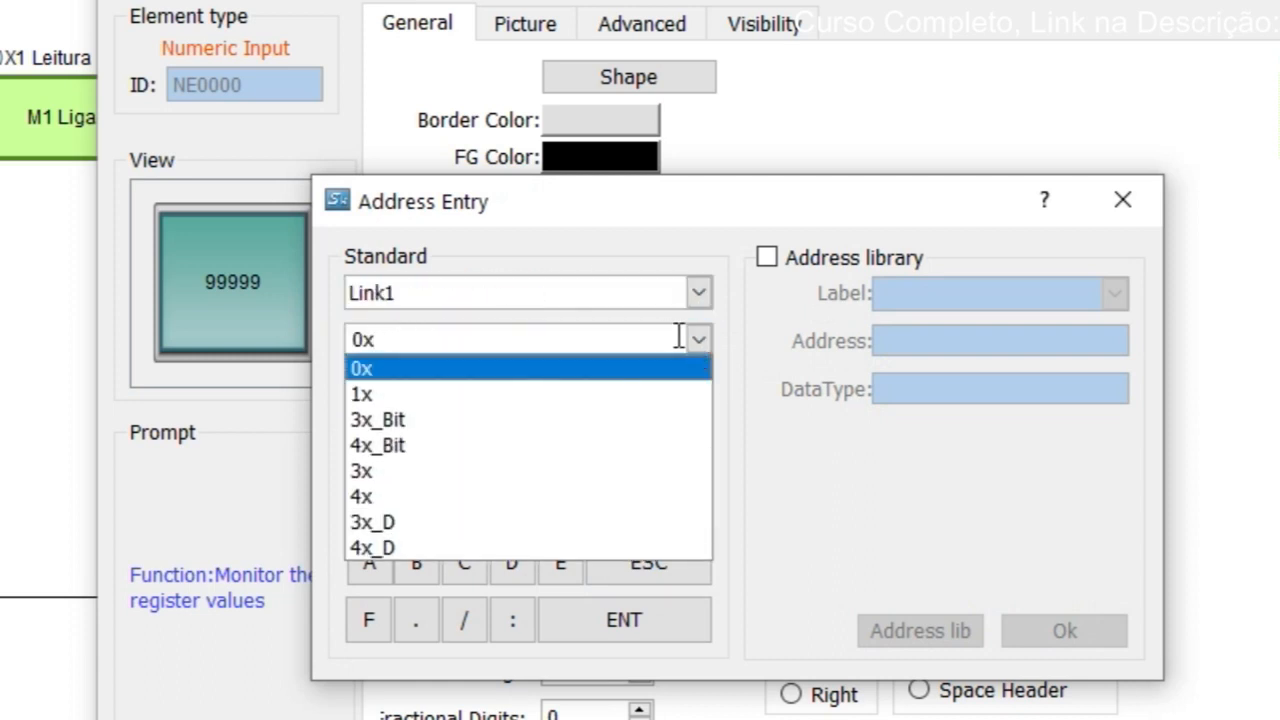
click(380, 497)
drag(529, 387, 492, 388)
click(415, 447)
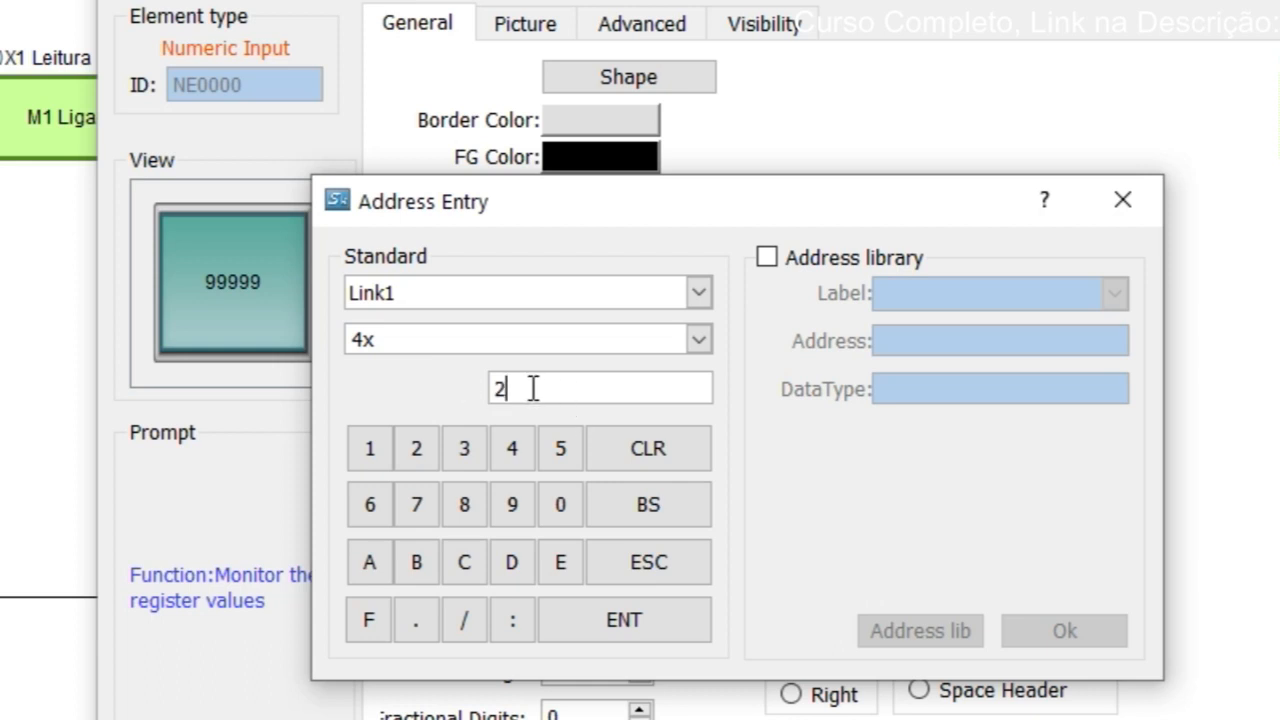
click(620, 617)
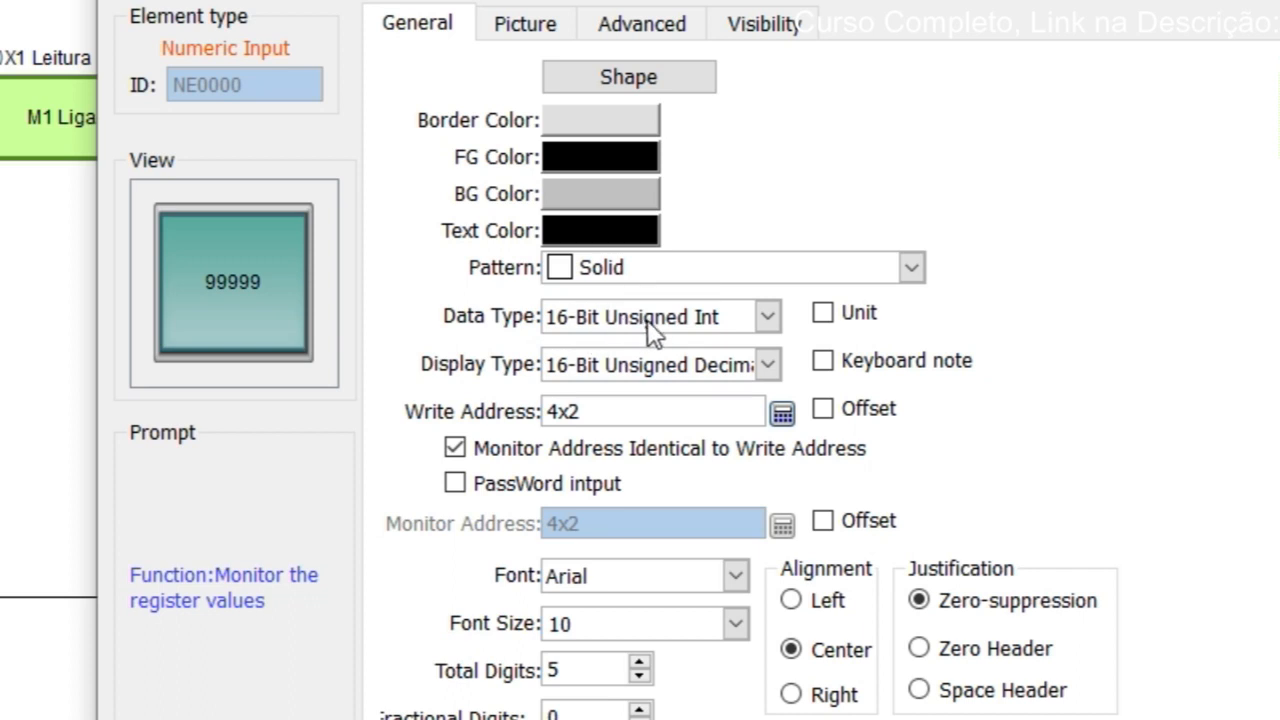
click(823, 315)
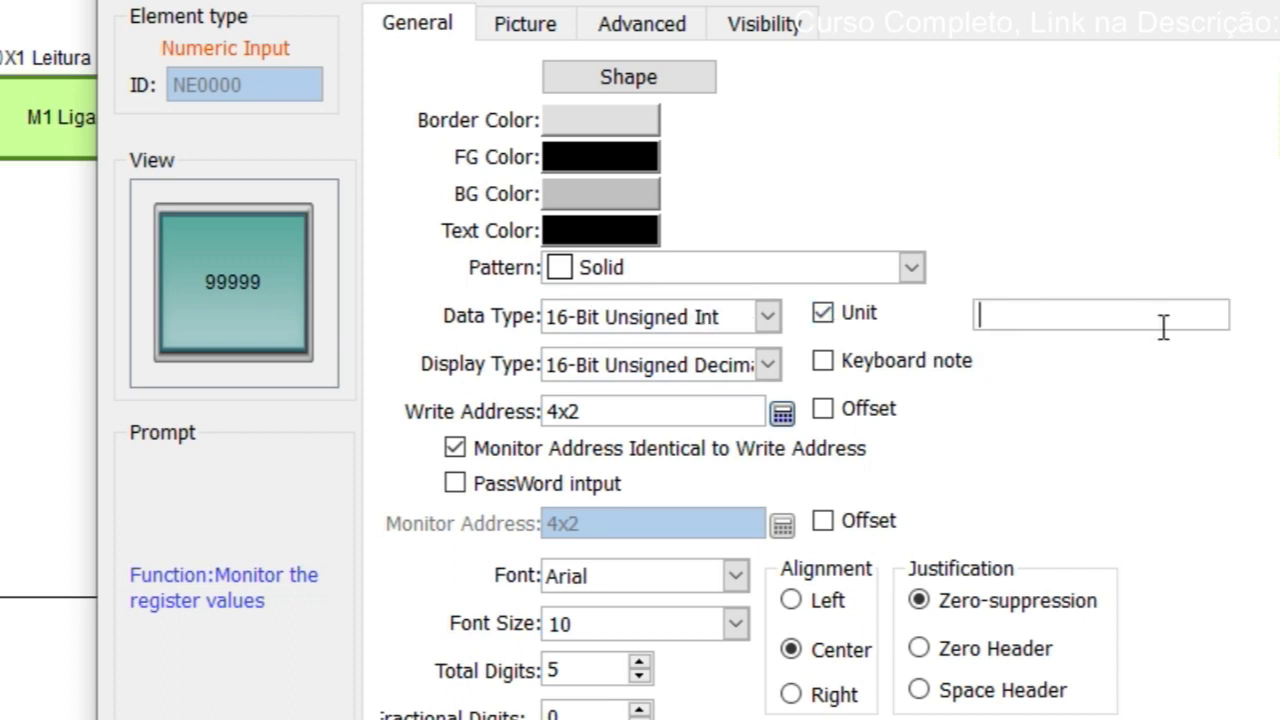
click(826, 315)
click(525, 24)
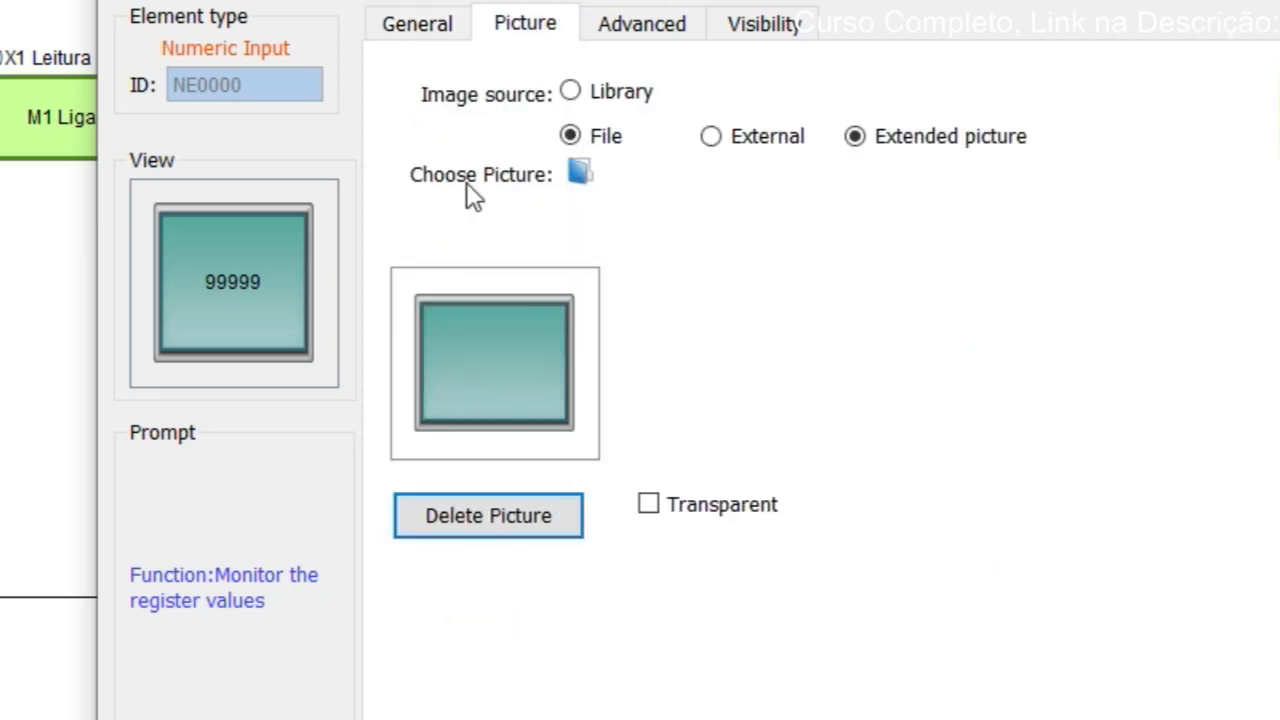
click(437, 23)
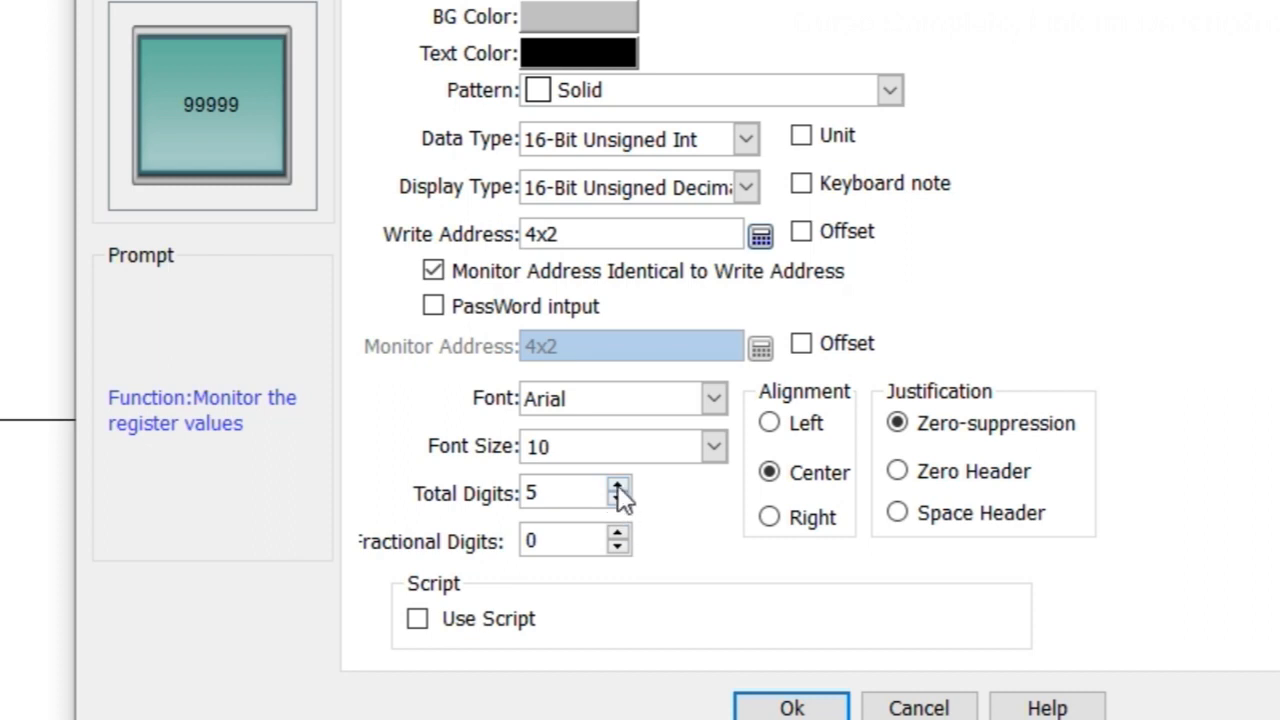
Set the numeric input to 3 total digits and 2 fractional digits and accept its properties
click(616, 501)
click(616, 501)
click(618, 532)
click(618, 532)
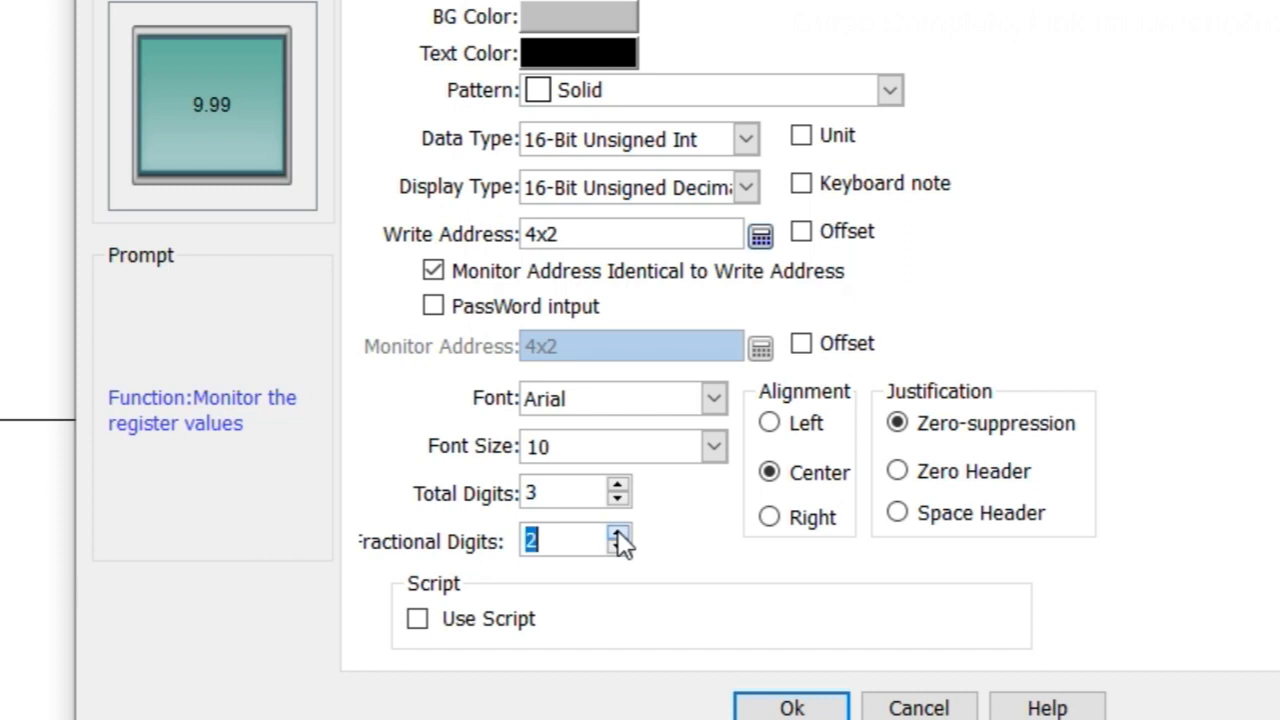
click(803, 708)
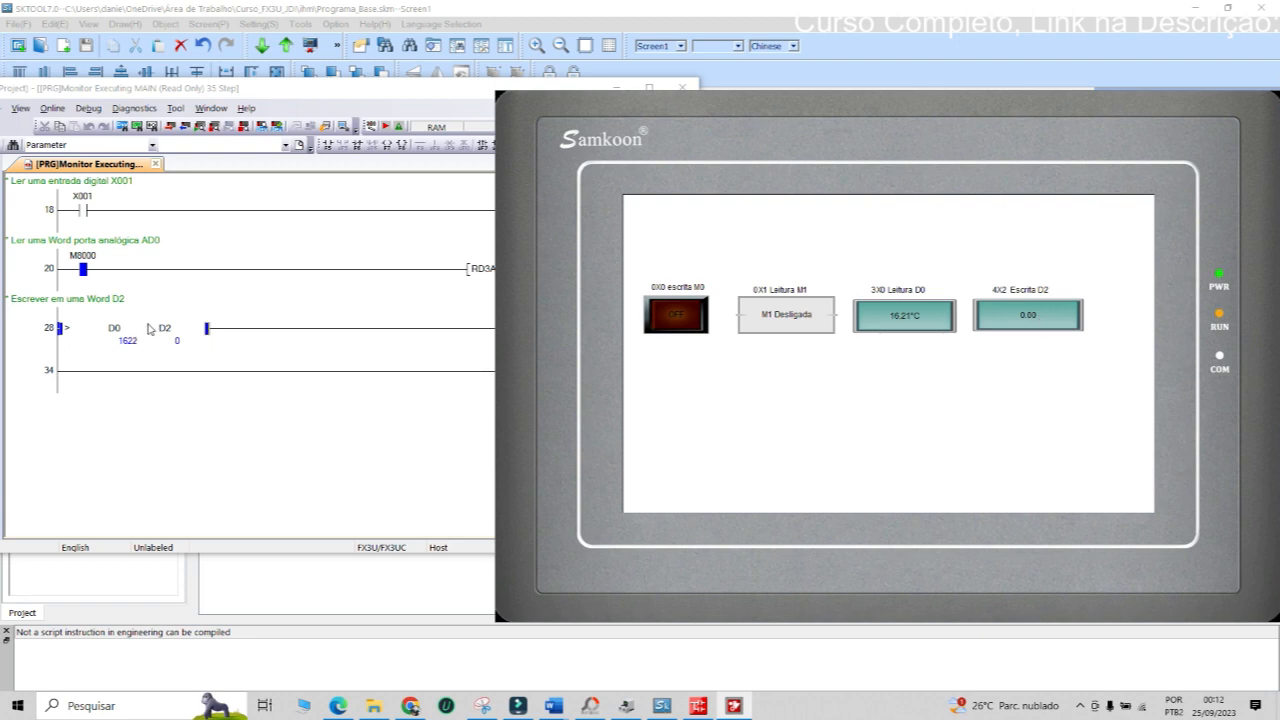
Write 120 to D2 through the "4X2 Escrita D2" numeric input in the running simulation
click(1037, 318)
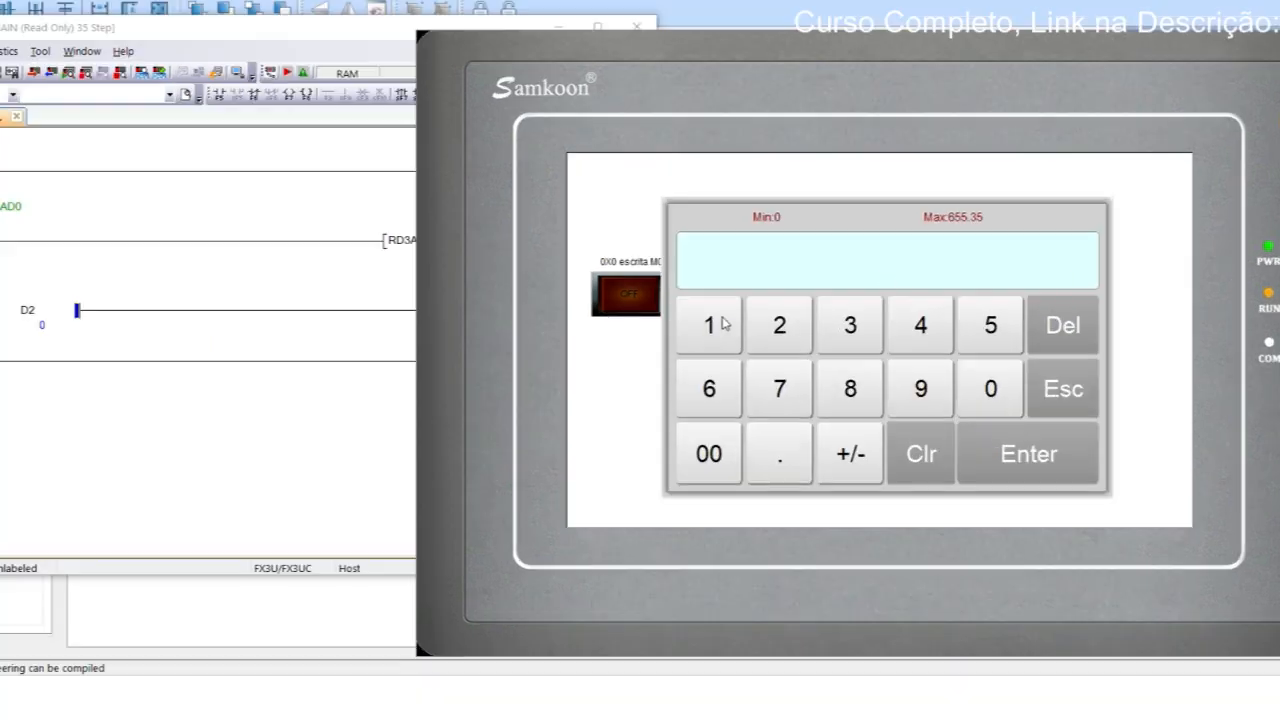
click(764, 342)
click(783, 330)
click(988, 400)
click(1012, 459)
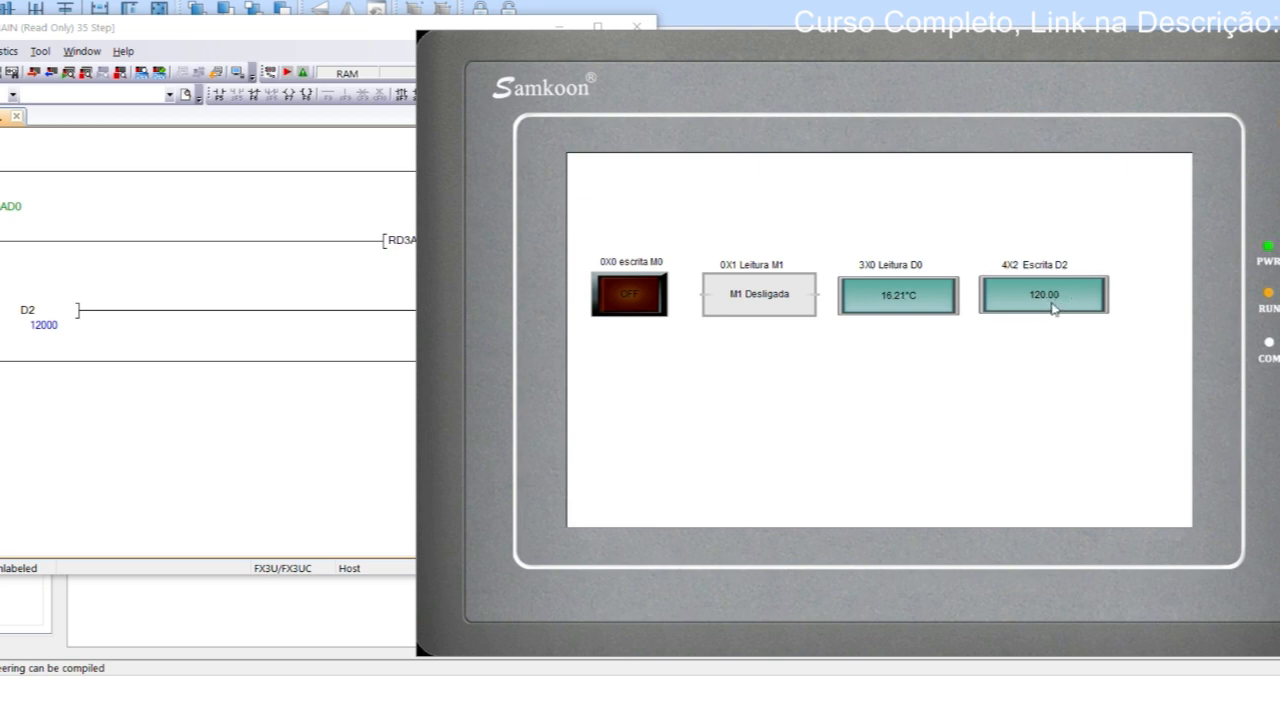
Write the decimal value 12.83 to D2 through the simulated numeric input
click(1048, 298)
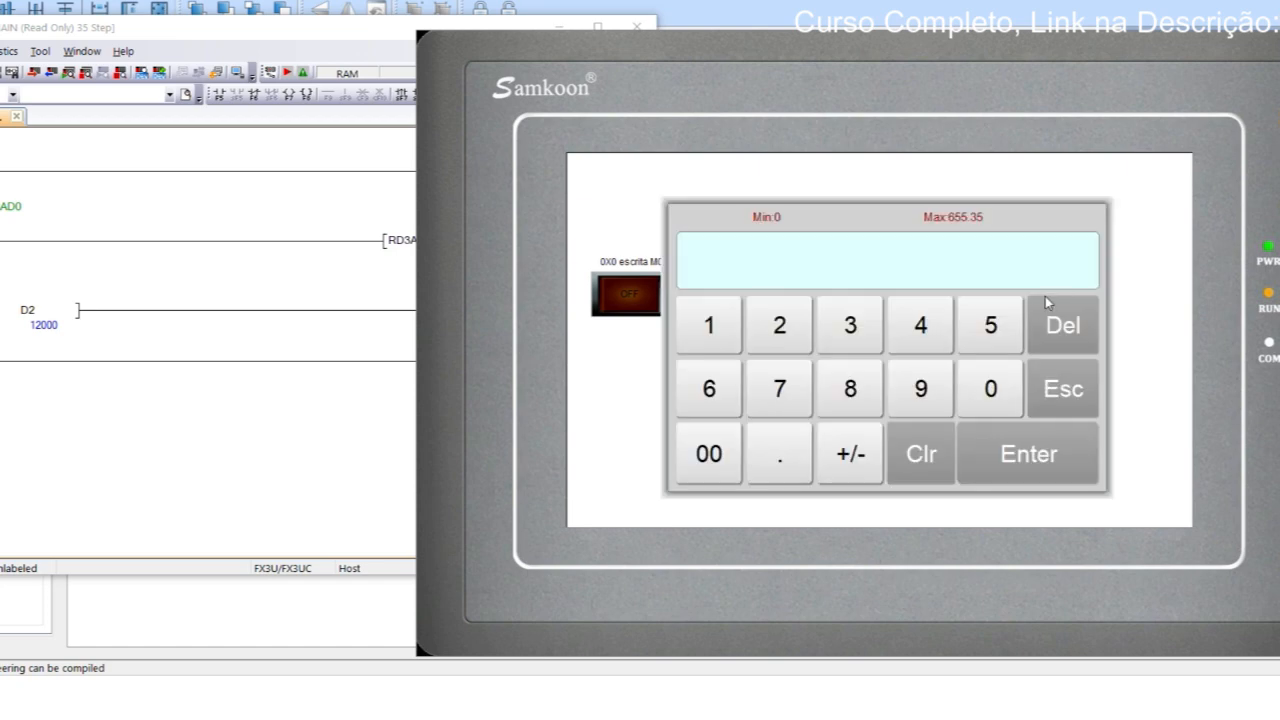
click(708, 330)
click(778, 326)
click(790, 470)
click(847, 392)
click(849, 329)
click(962, 440)
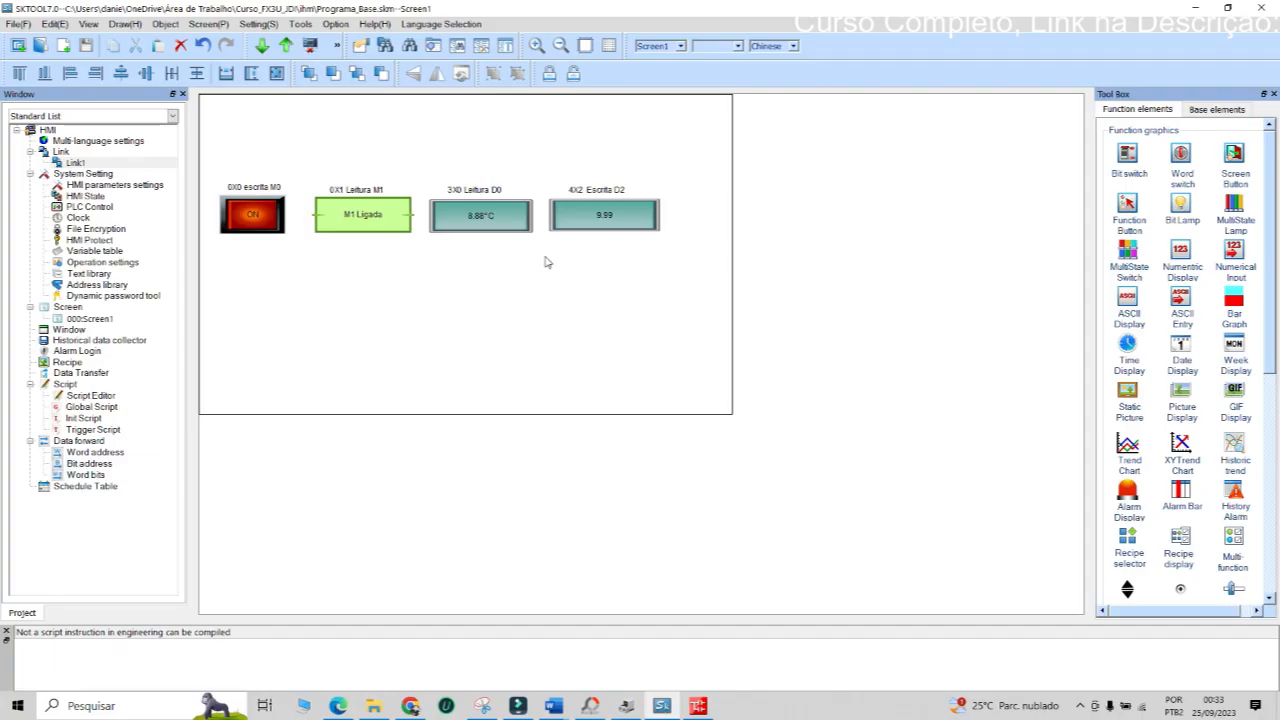
Duplicate the M1 bit lamp and its "0X1 Leitura M1" label directly below the originals
click(372, 216)
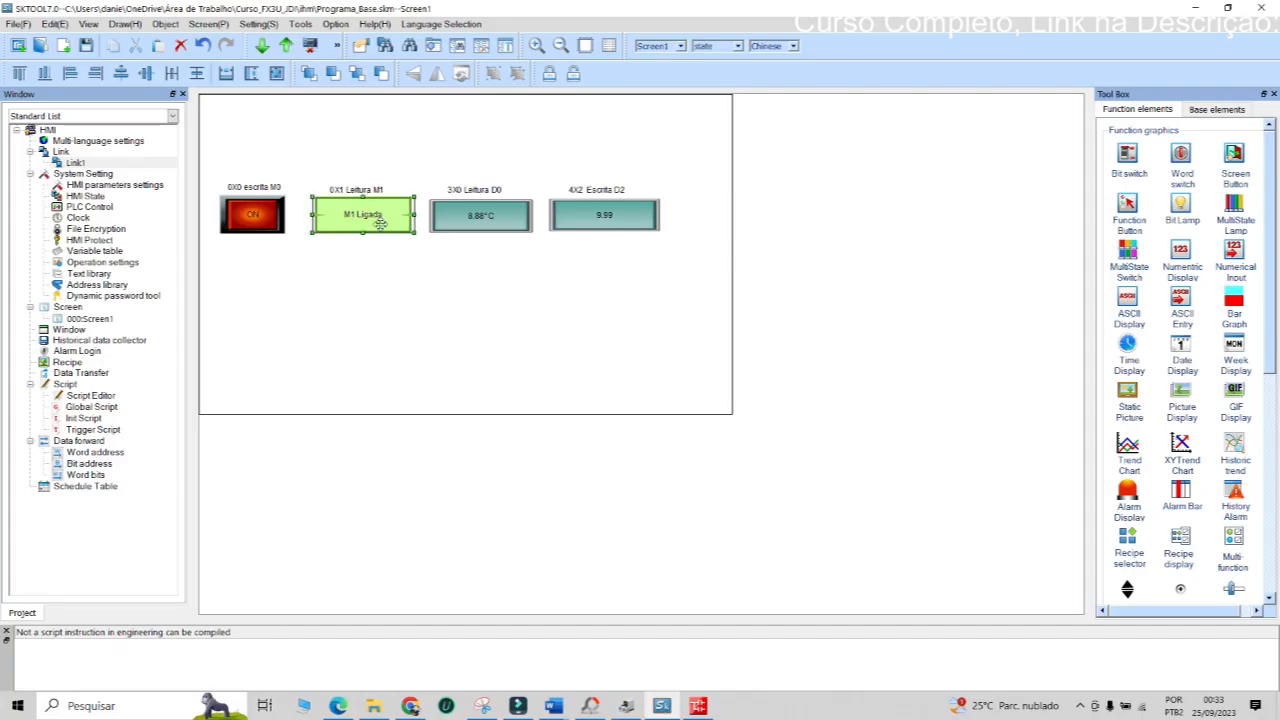
drag(372, 214, 376, 284)
click(380, 192)
drag(380, 196, 371, 262)
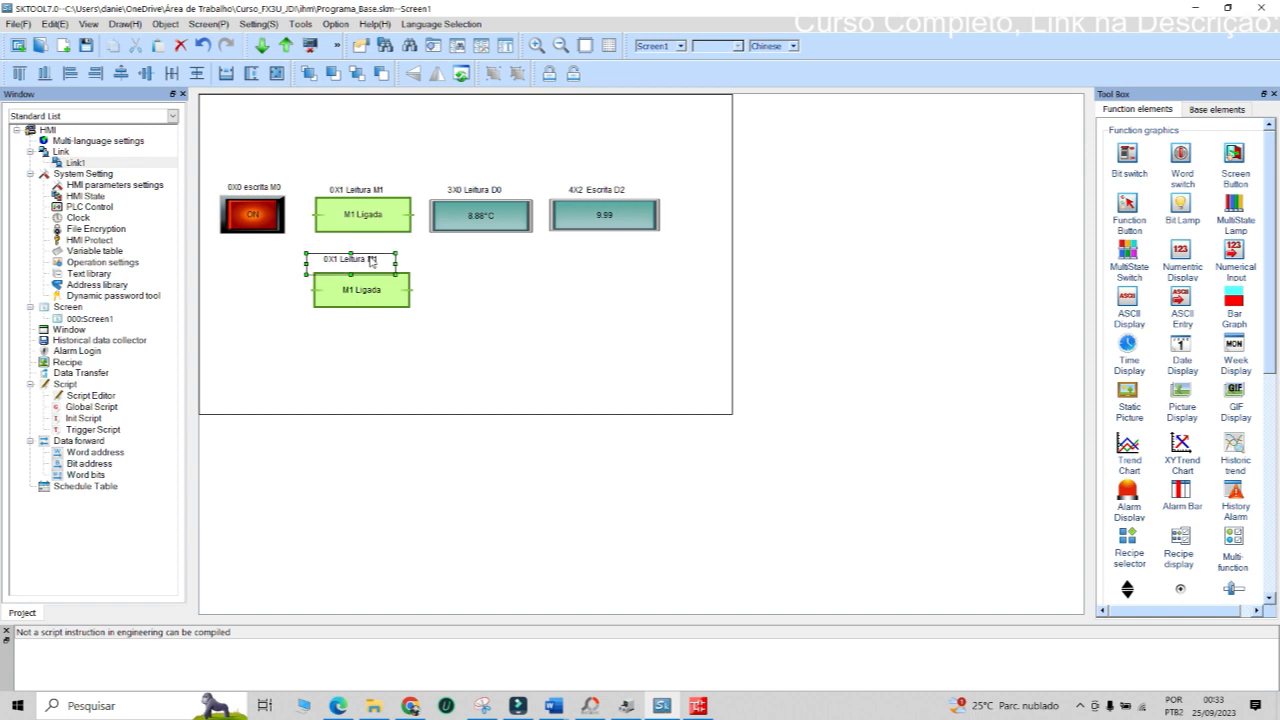
Change the copied label's text to "1X1 Leitura X001"
double_click(371, 262)
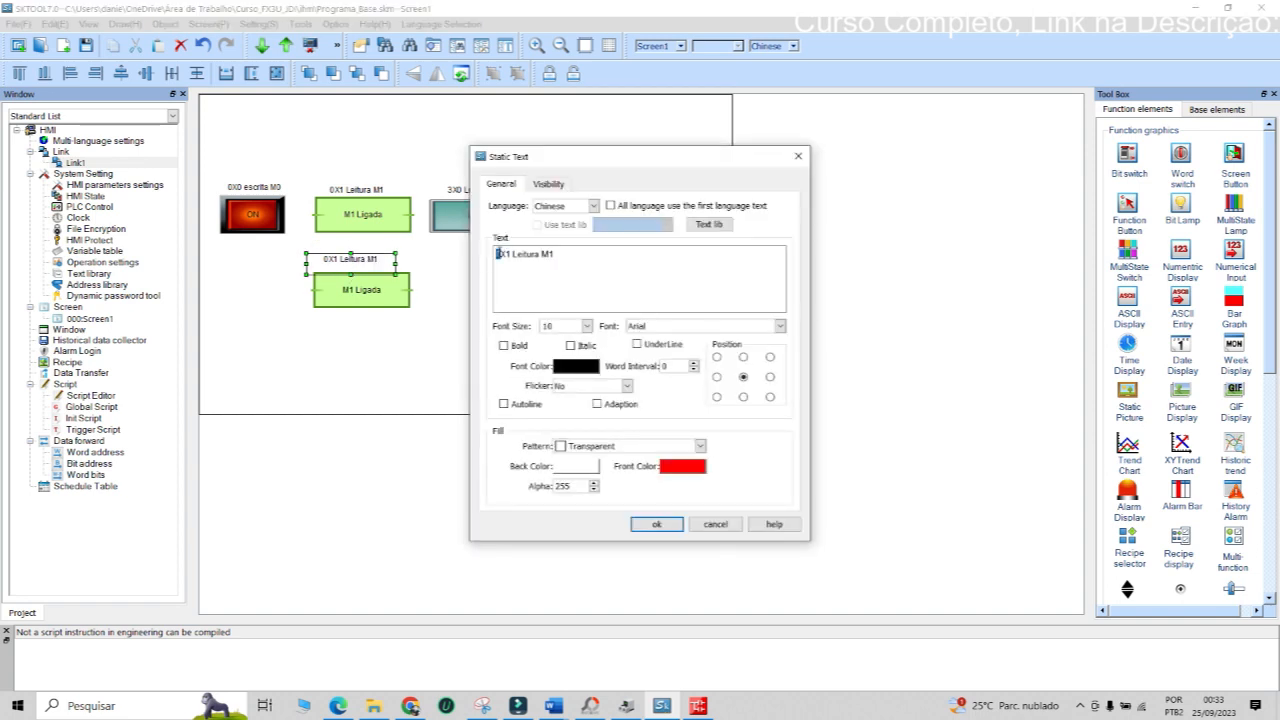
text(X001)
click(657, 524)
Switch to GX Works2 to check the X001 digital input rung in the ladder, and return to SKTOOL
click(699, 704)
scroll(185, 365, up, 5)
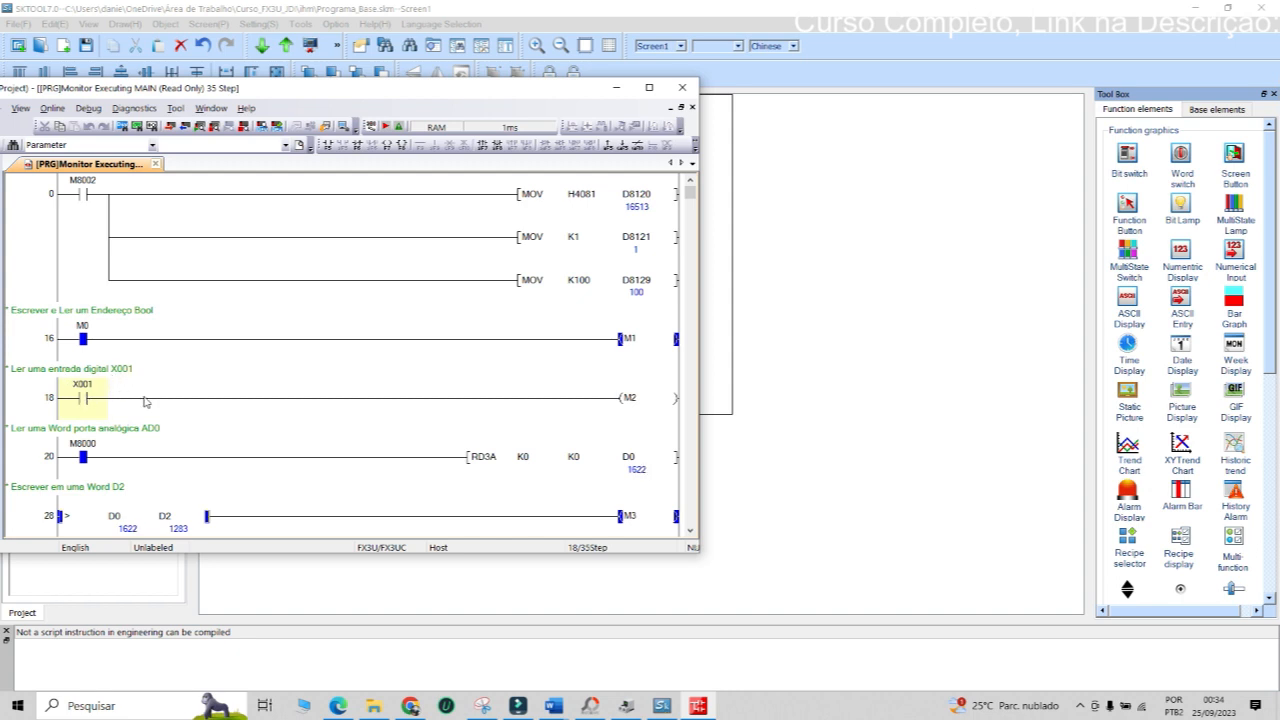
click(657, 706)
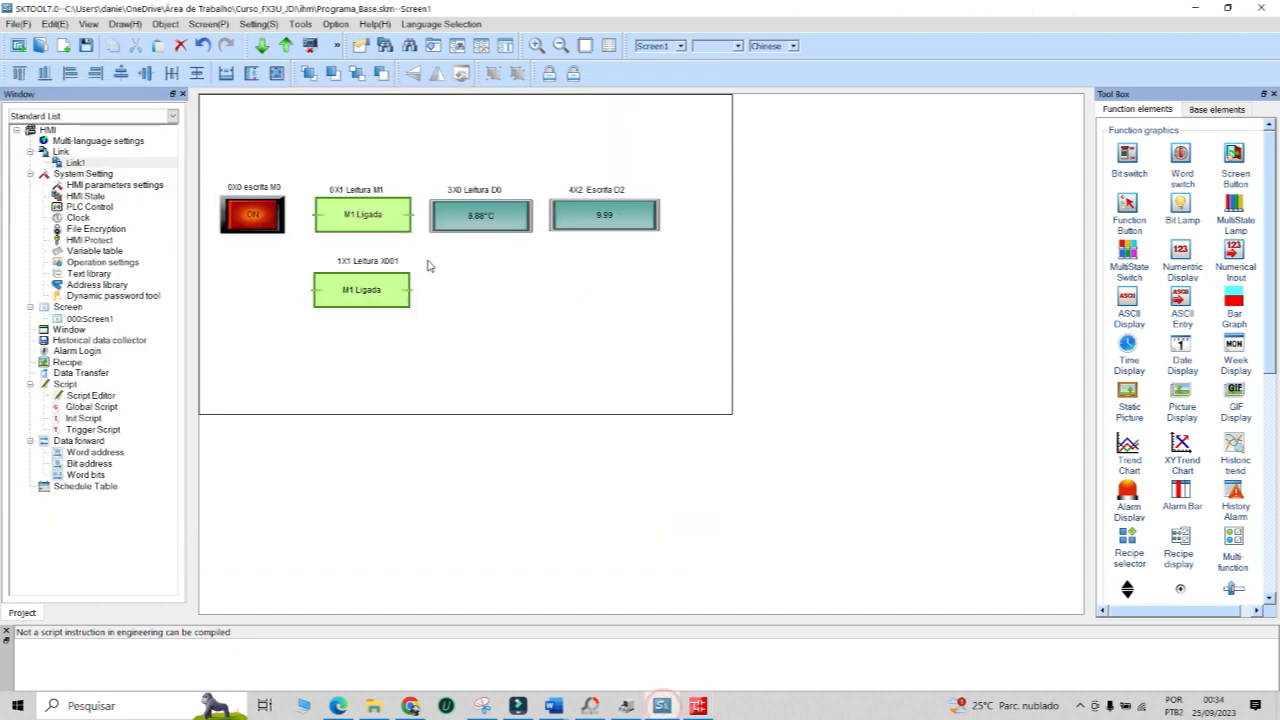
Set the copied bit lamp's monitor address to 1x1 on Link1
click(369, 290)
double_click(369, 292)
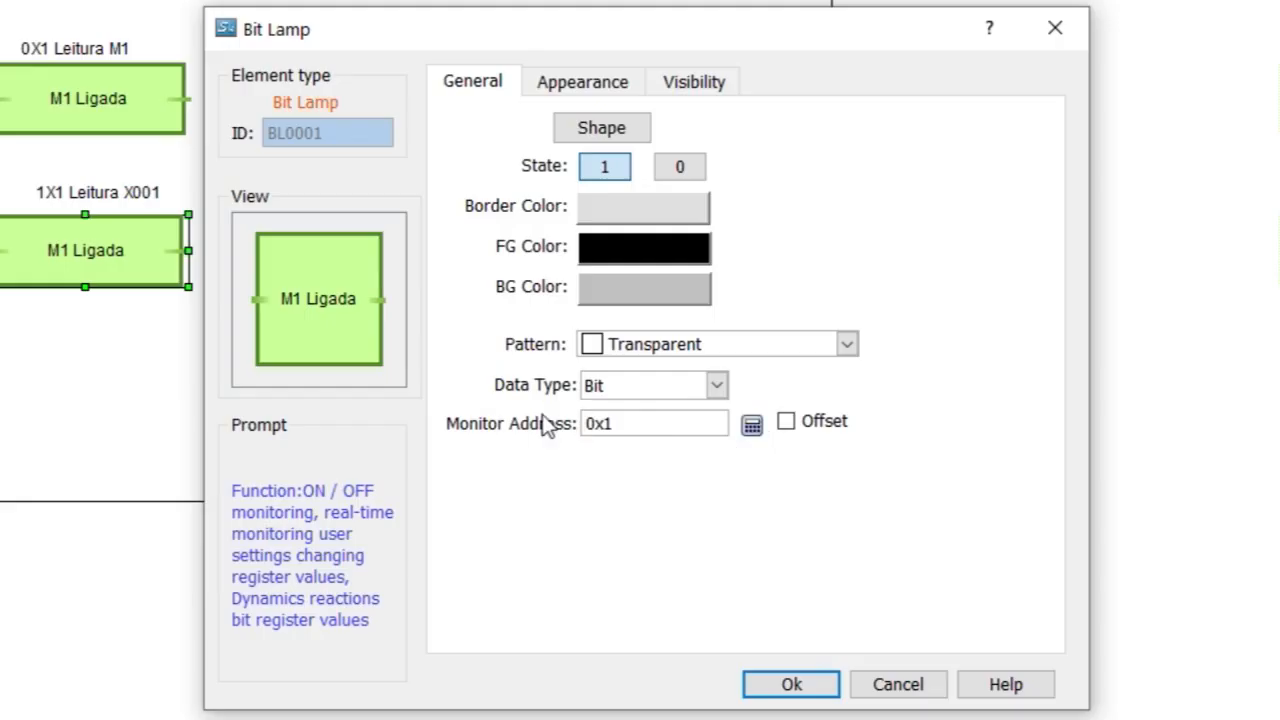
click(752, 426)
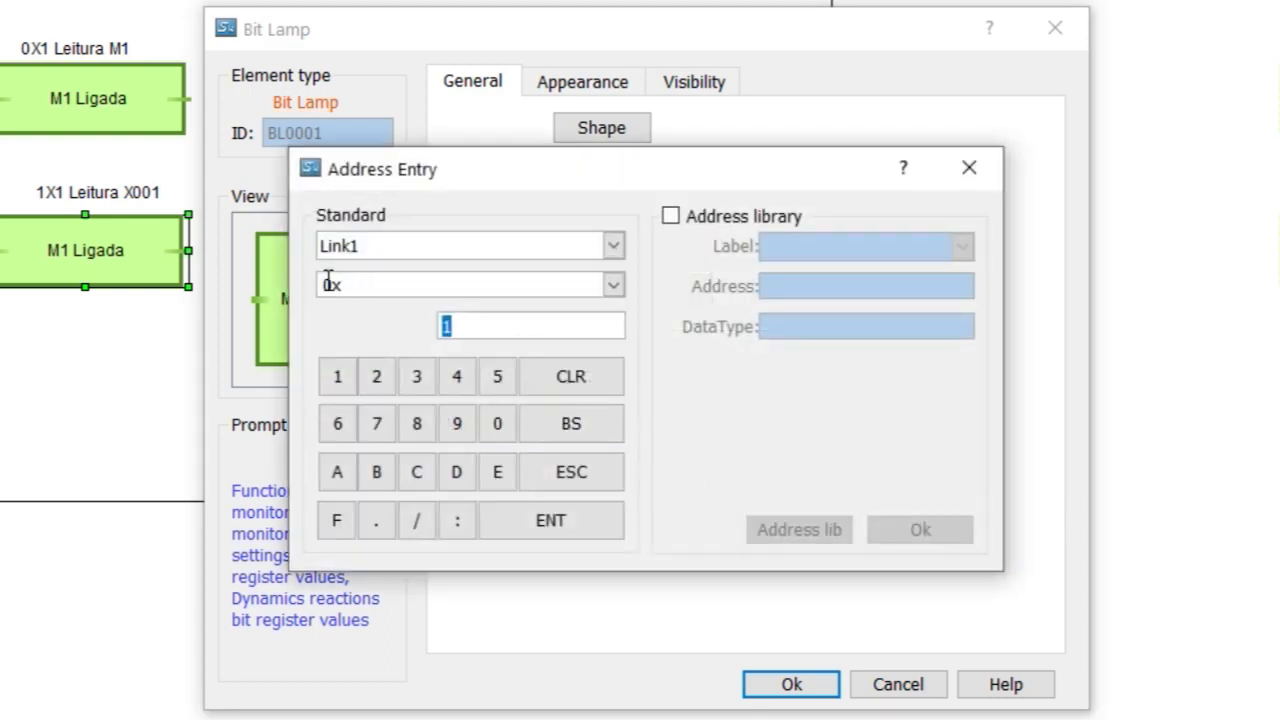
click(332, 285)
click(614, 287)
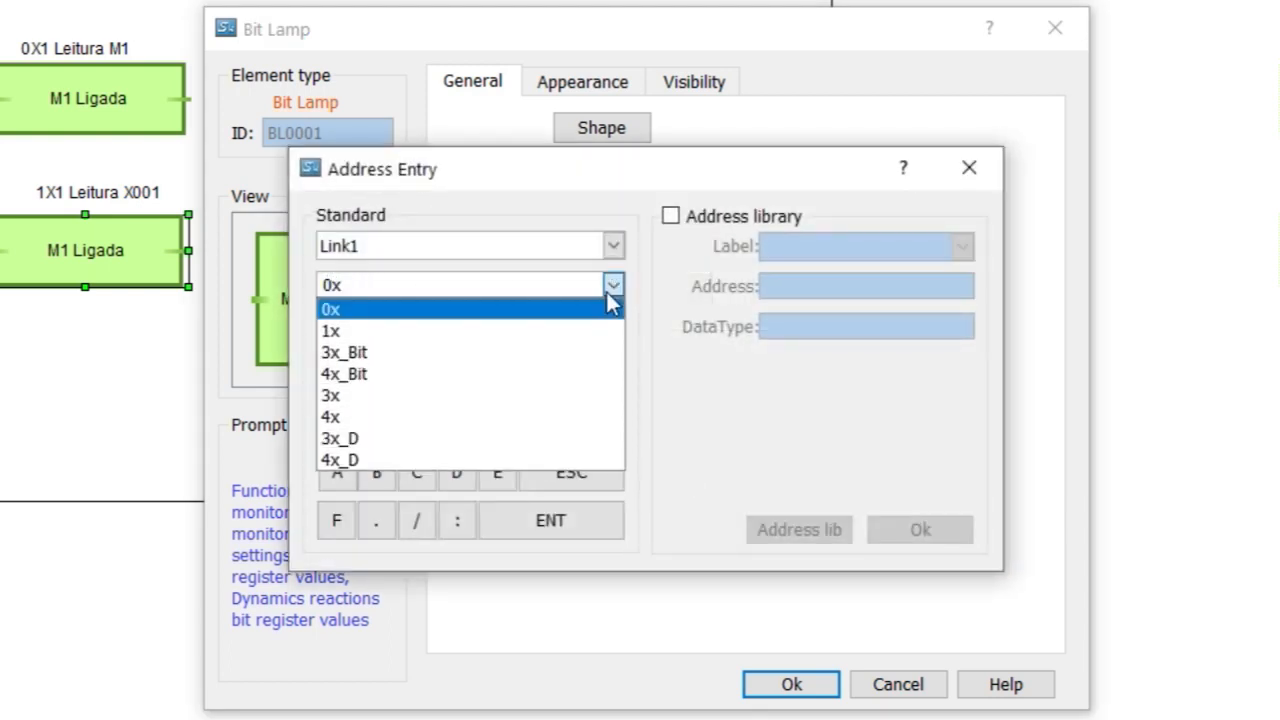
click(340, 331)
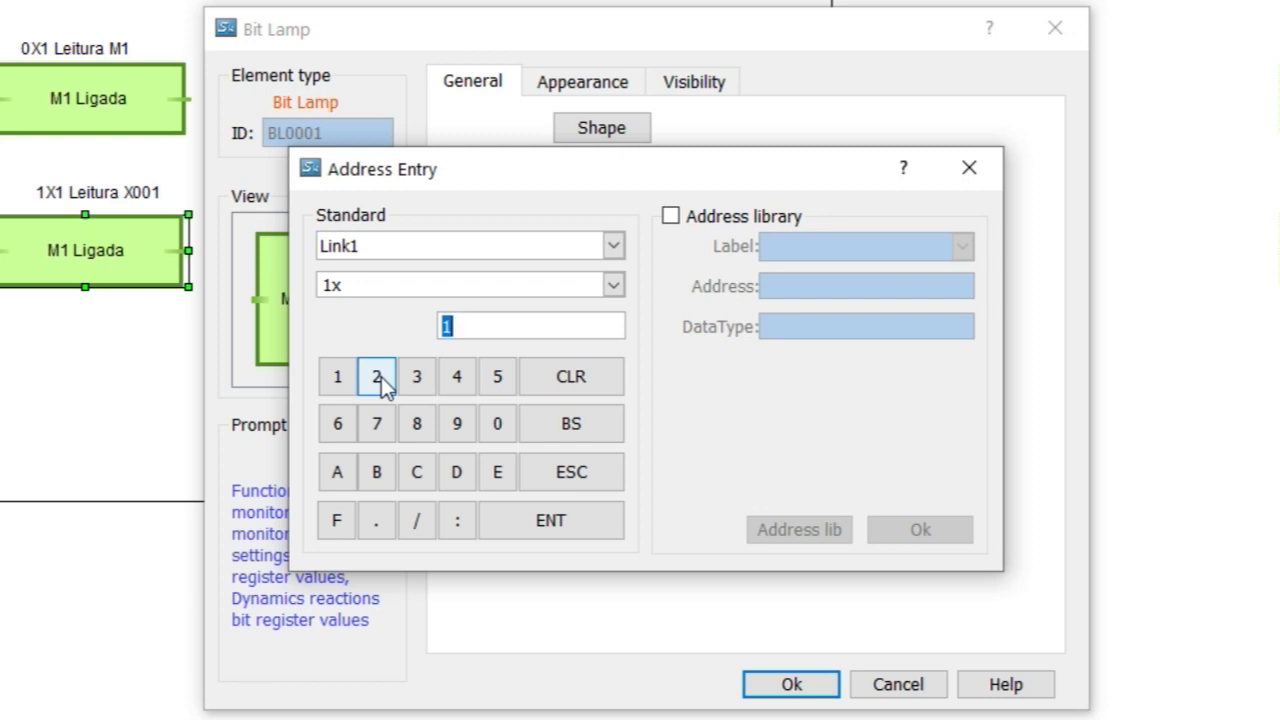
click(355, 287)
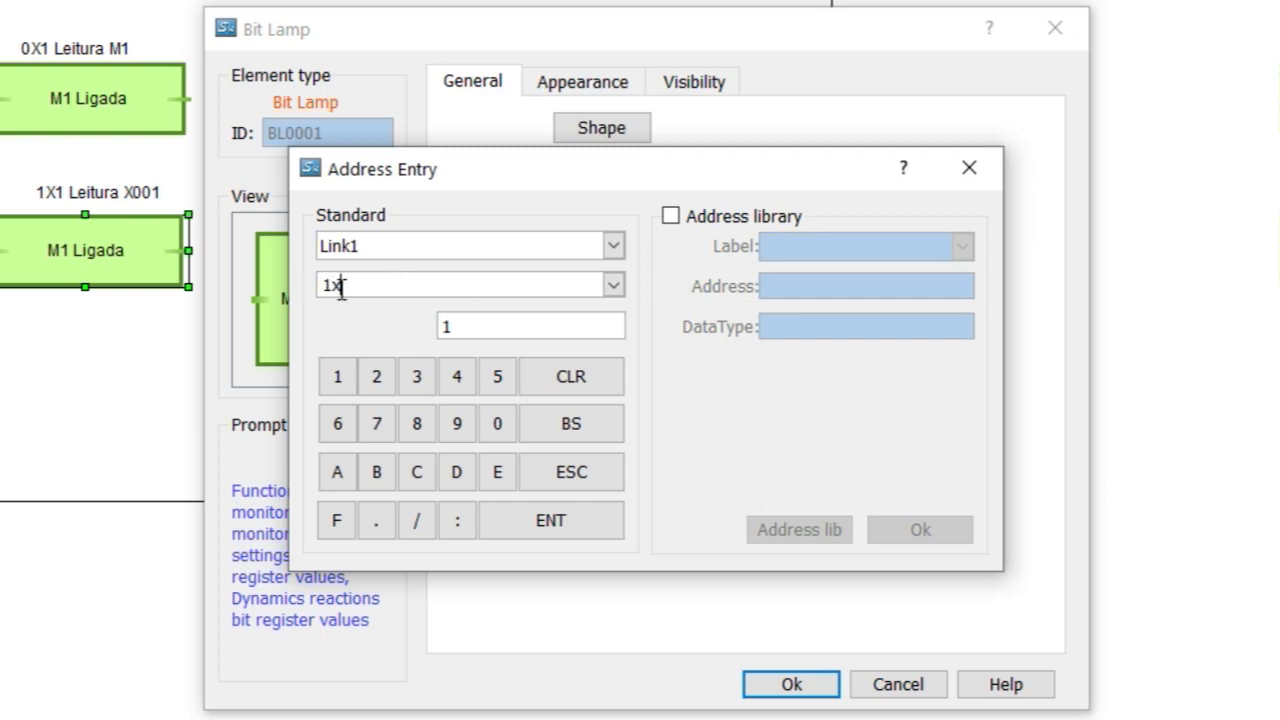
click(563, 525)
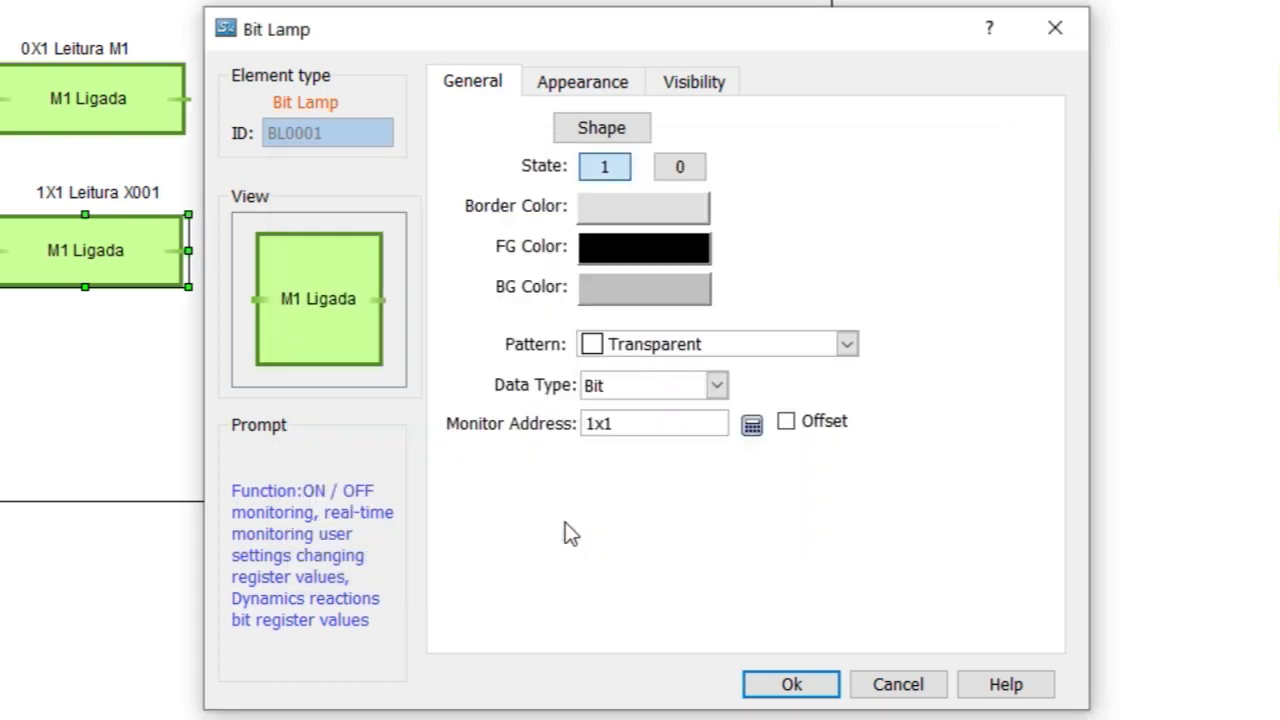
Change the copied lamp's status 1 text to "X001 Ligada" and status 0 text to "X001 Desligada", and accept its properties
click(598, 84)
drag(483, 257, 466, 257)
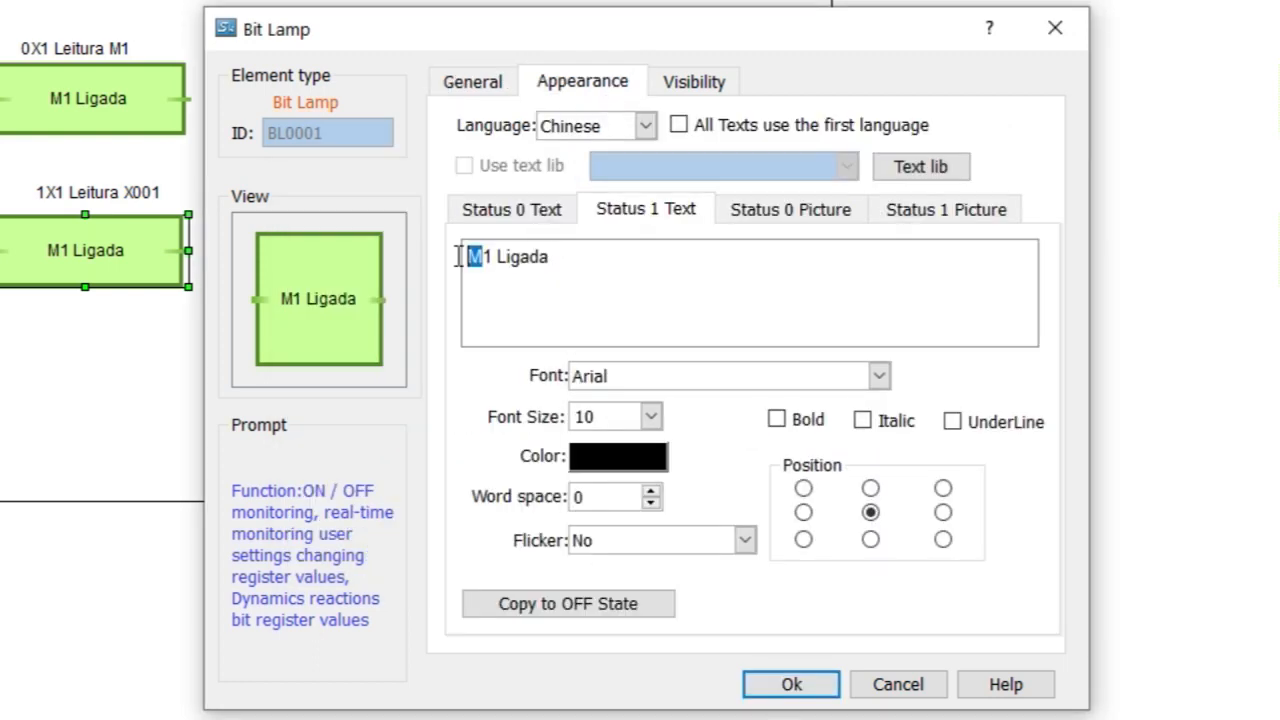
text(X)
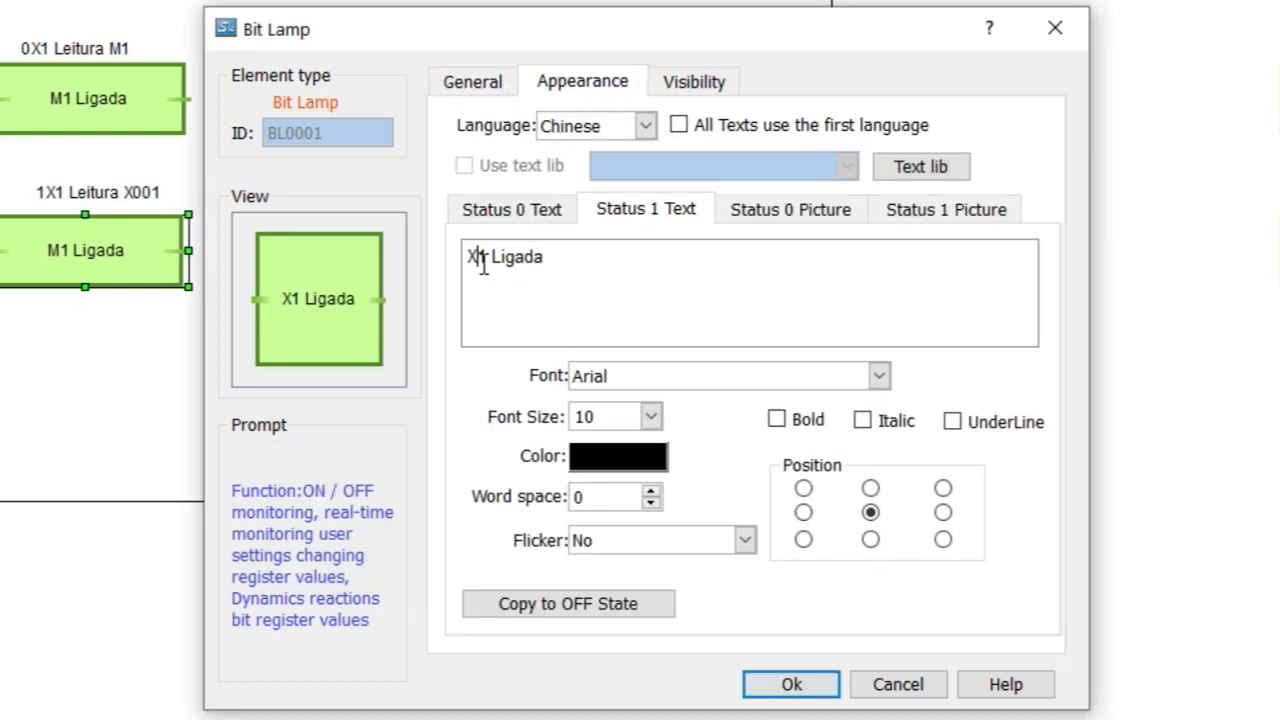
text(00)
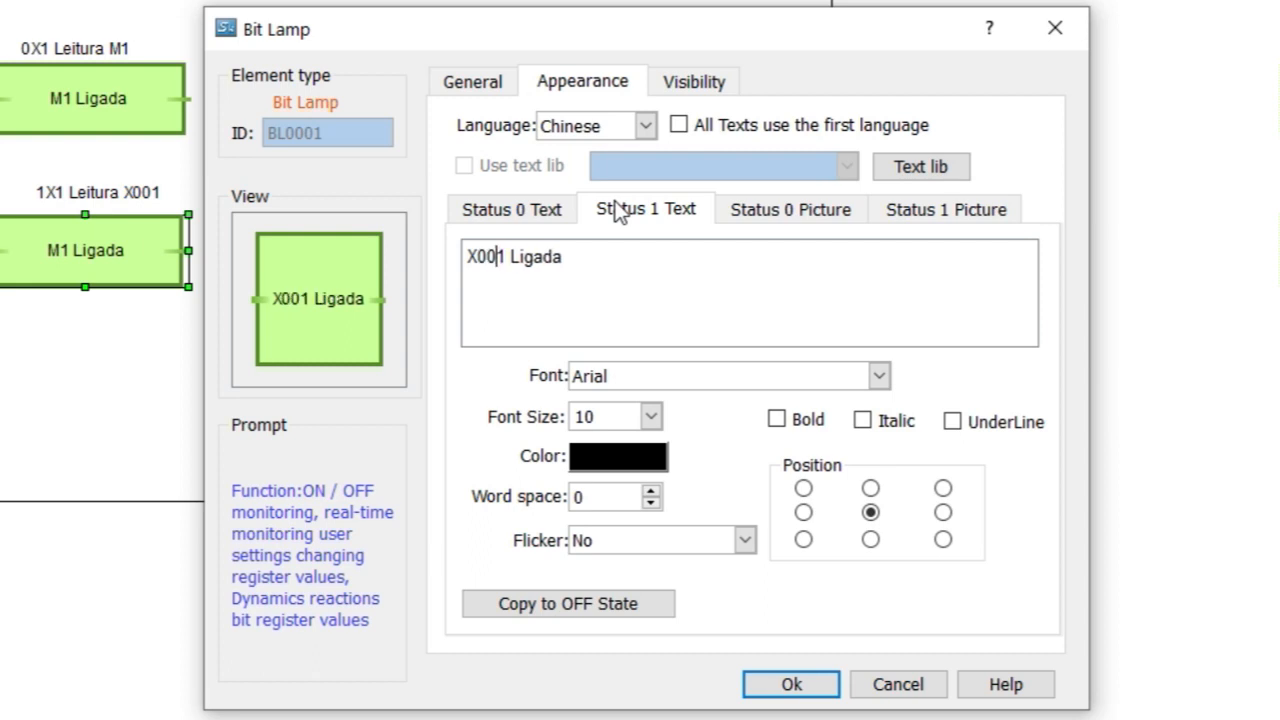
click(510, 218)
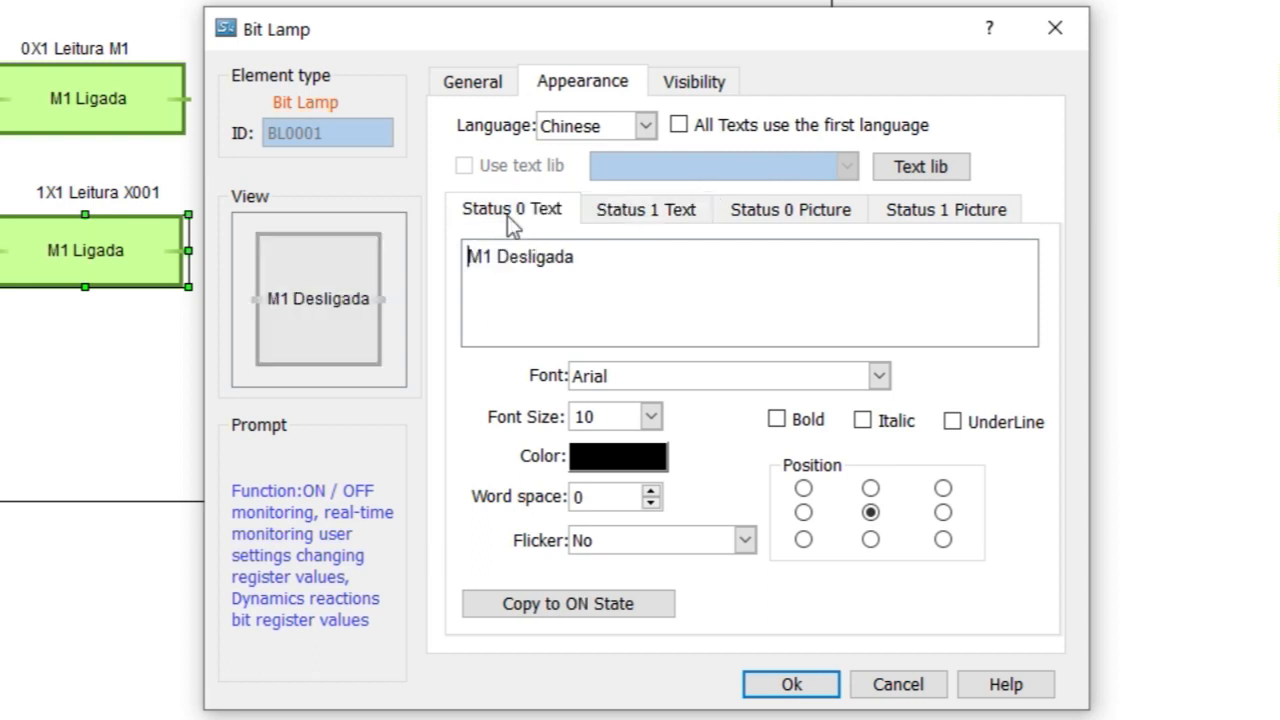
drag(491, 258, 465, 258)
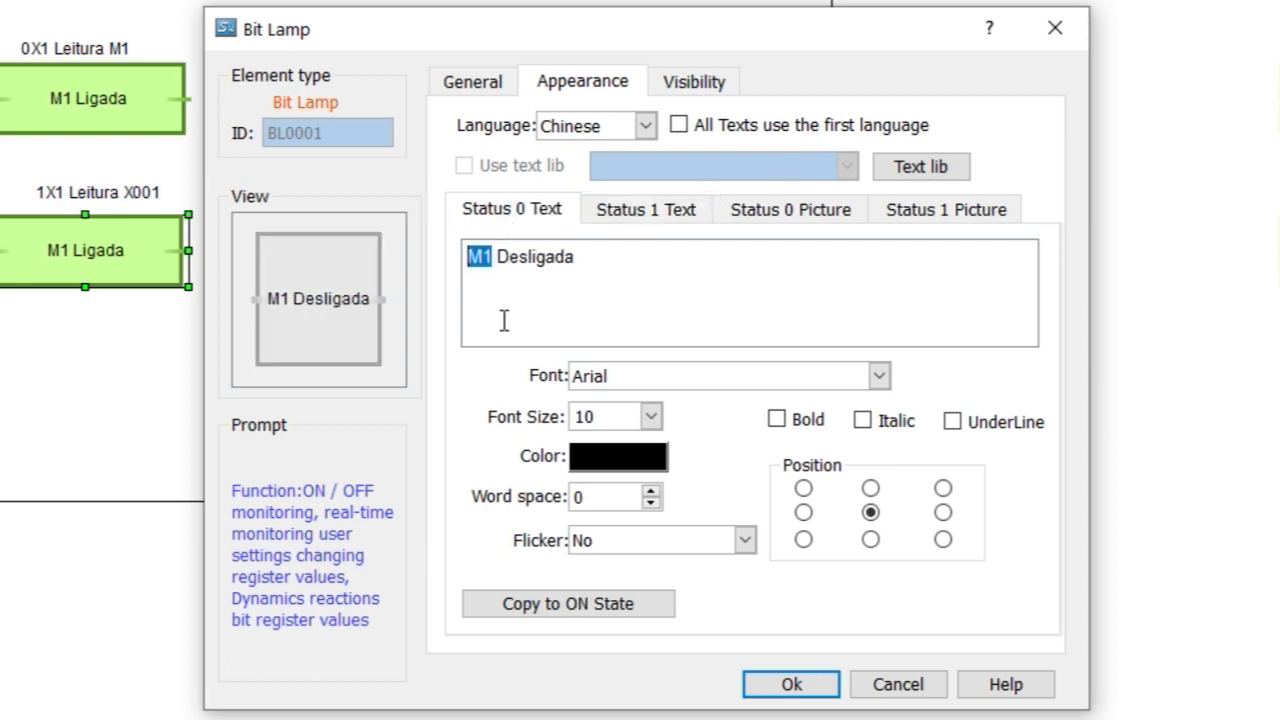
text(X001)
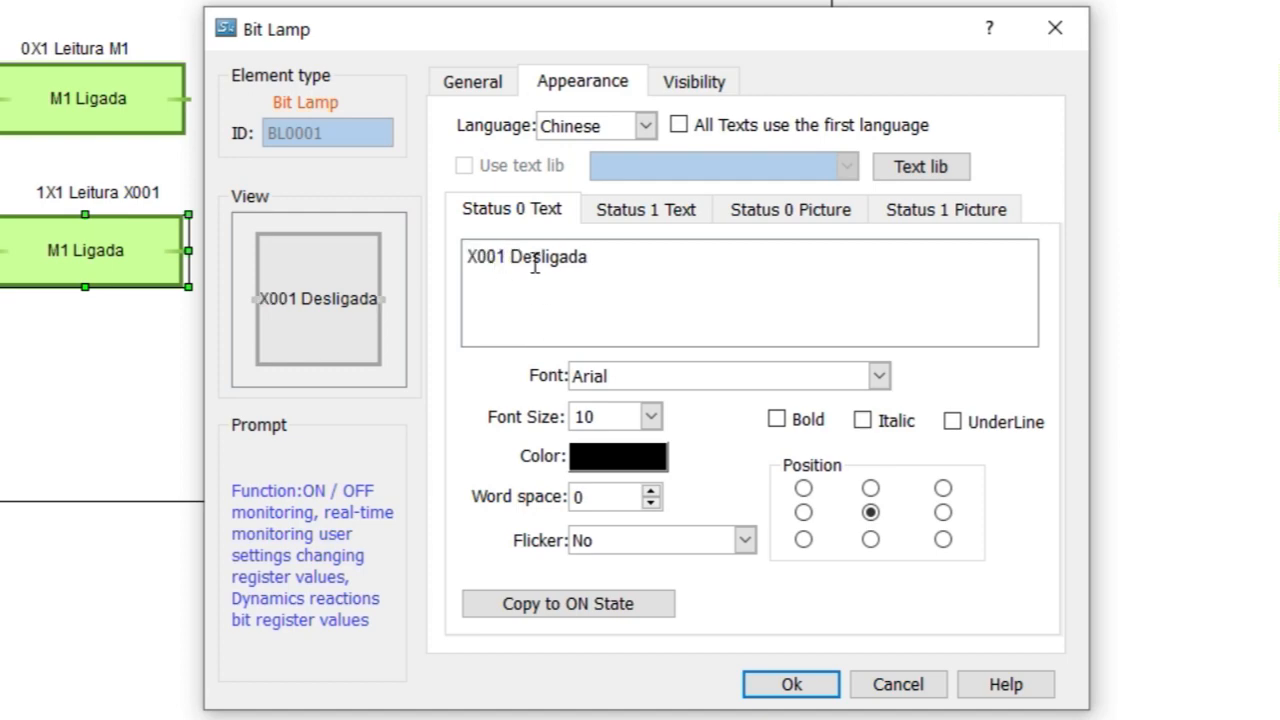
click(808, 687)
Run the online simulation of the screen with the X001 lamp
click(433, 391)
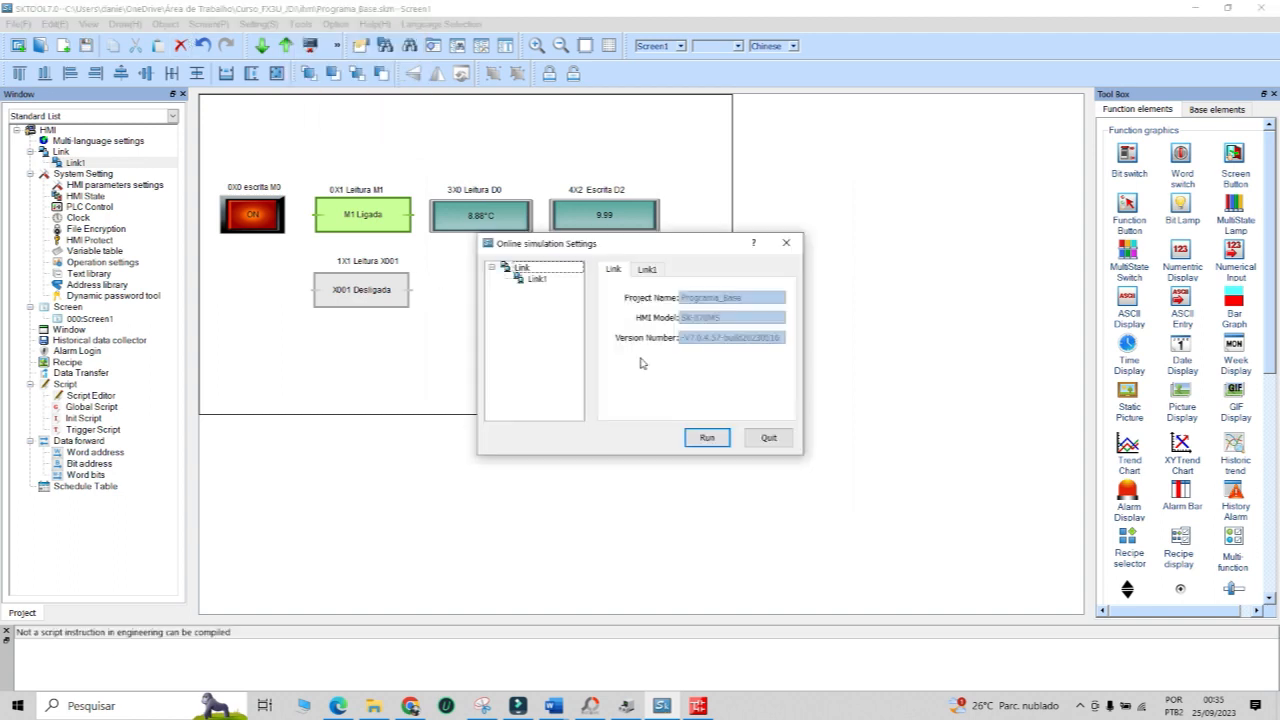
click(622, 372)
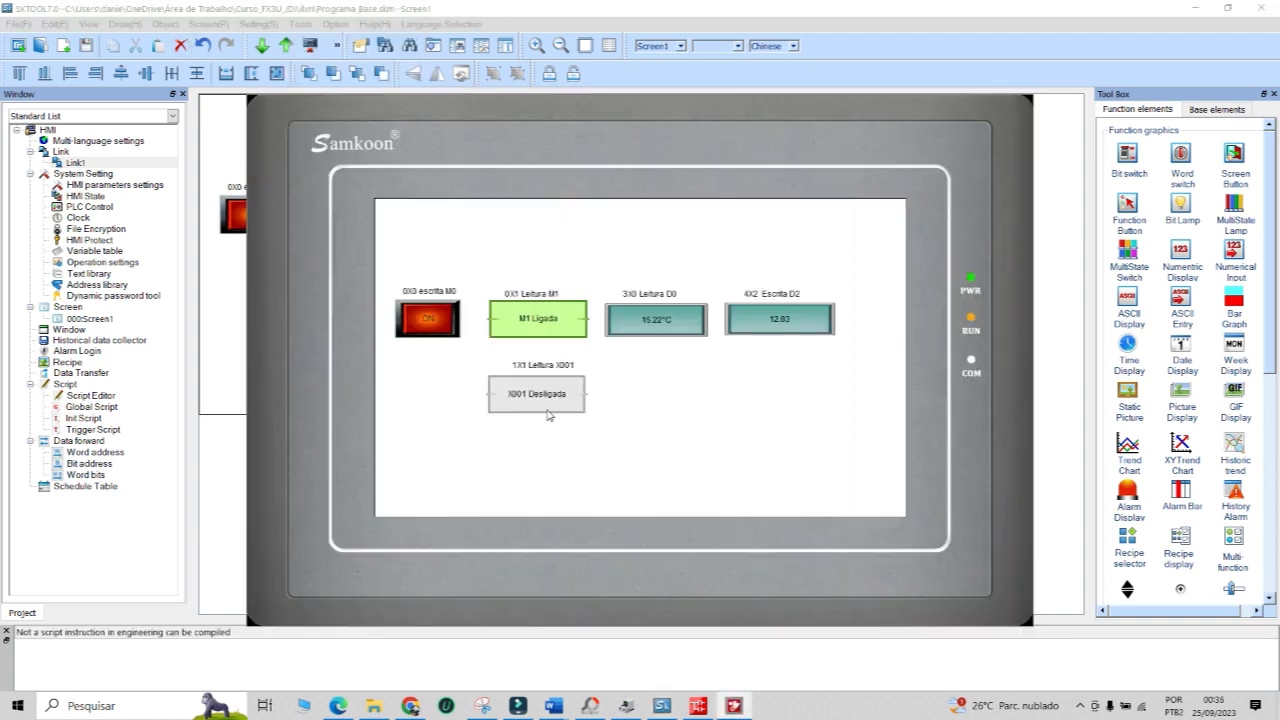